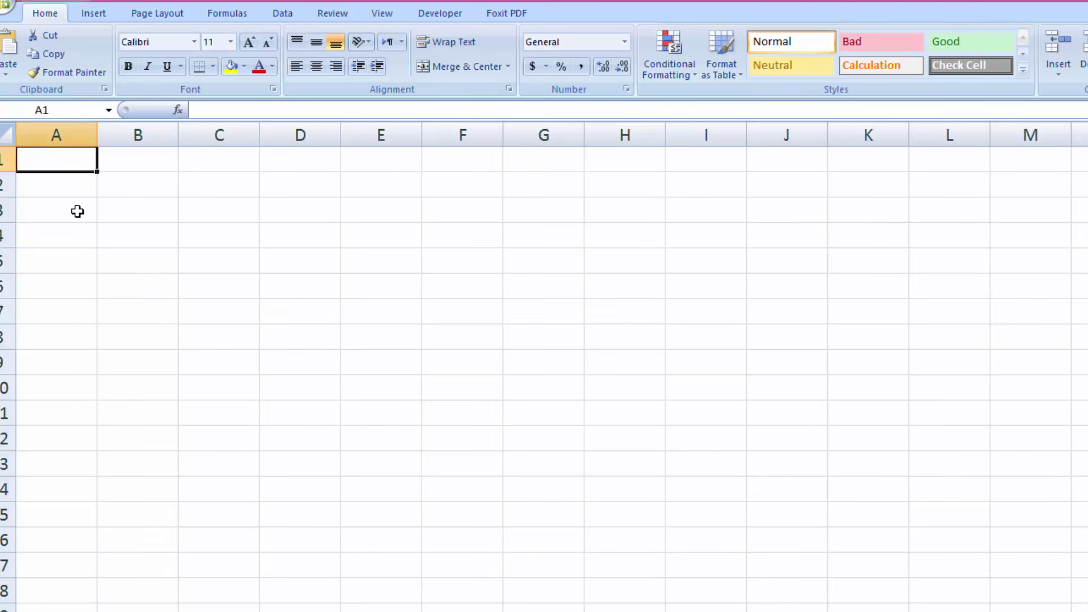
Enter the headers S.No, Date, Description, Debit and Credit in A3:E3 and widen the Description column
{"action": "type", "text": "t"}
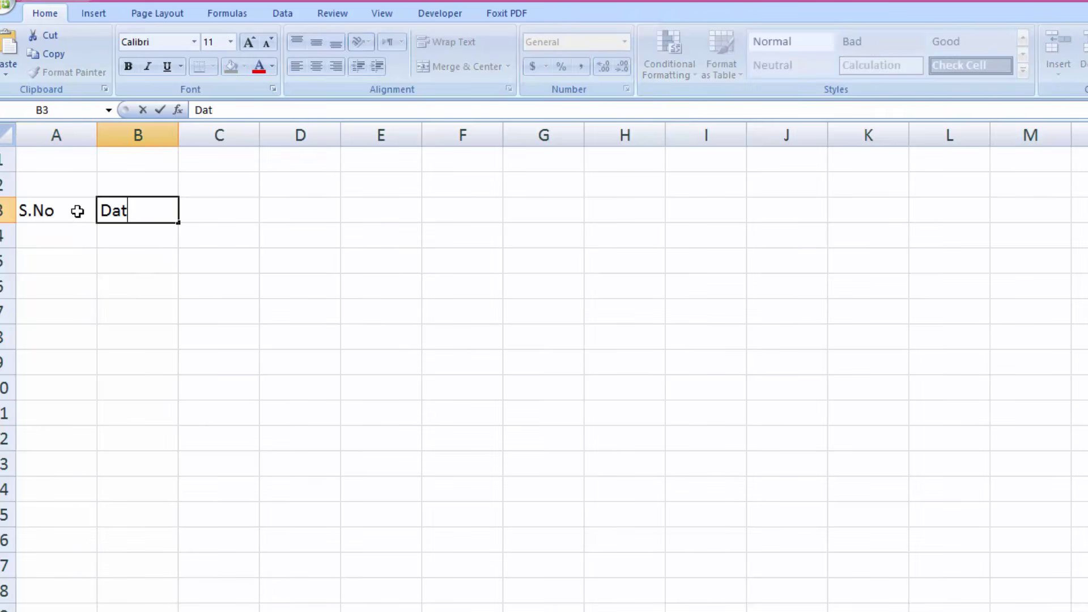
{"action": "type", "text": "e"}
{"action": "key", "text": "Tab"}
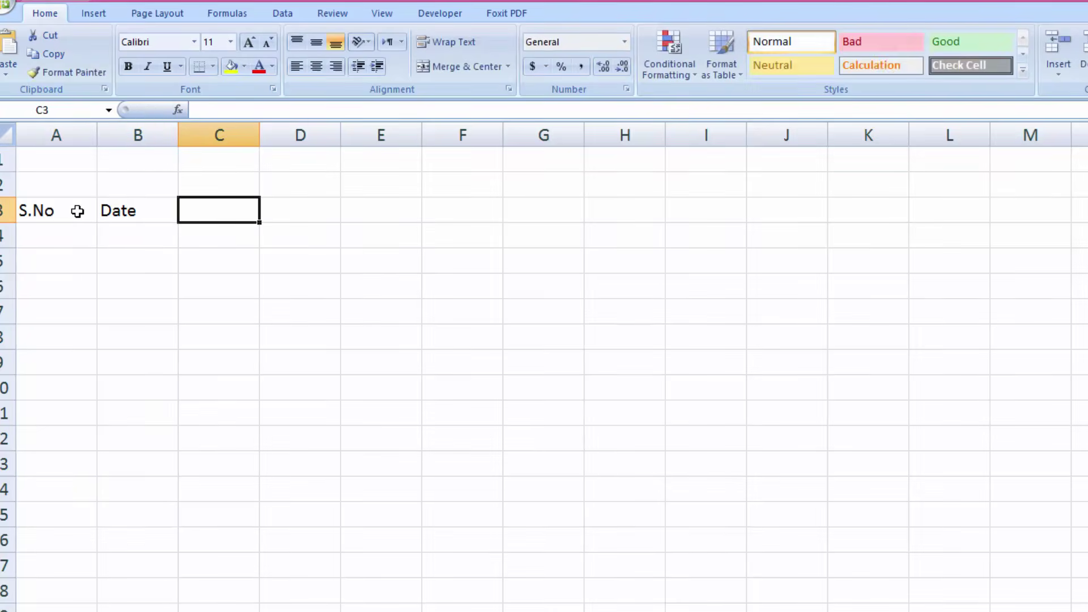
{"action": "type", "text": "Description"}
{"action": "key", "text": "Tab"}
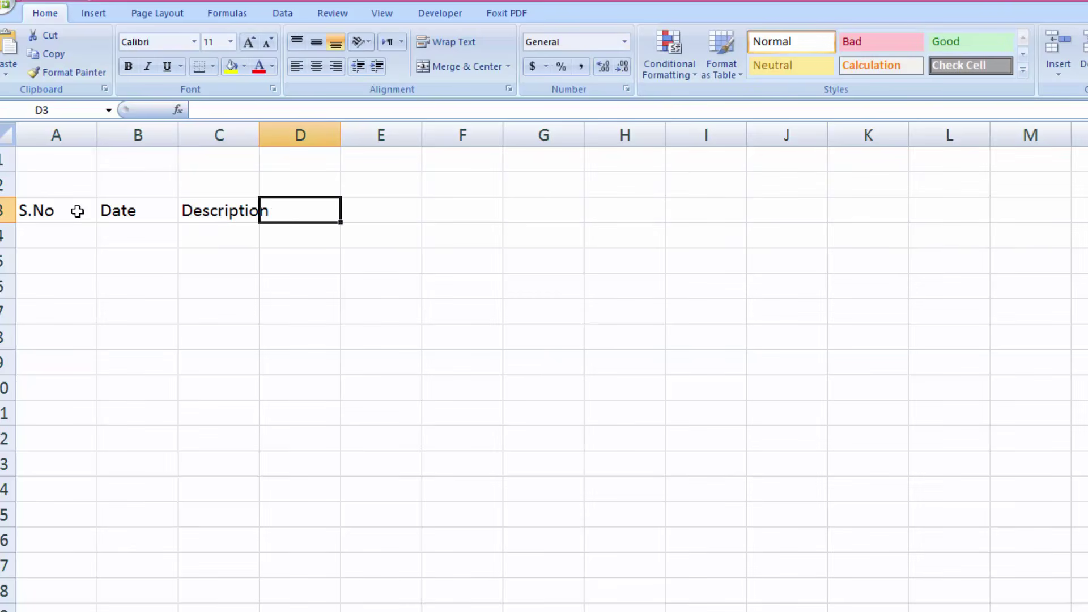
{"action": "type", "text": "Debit"}
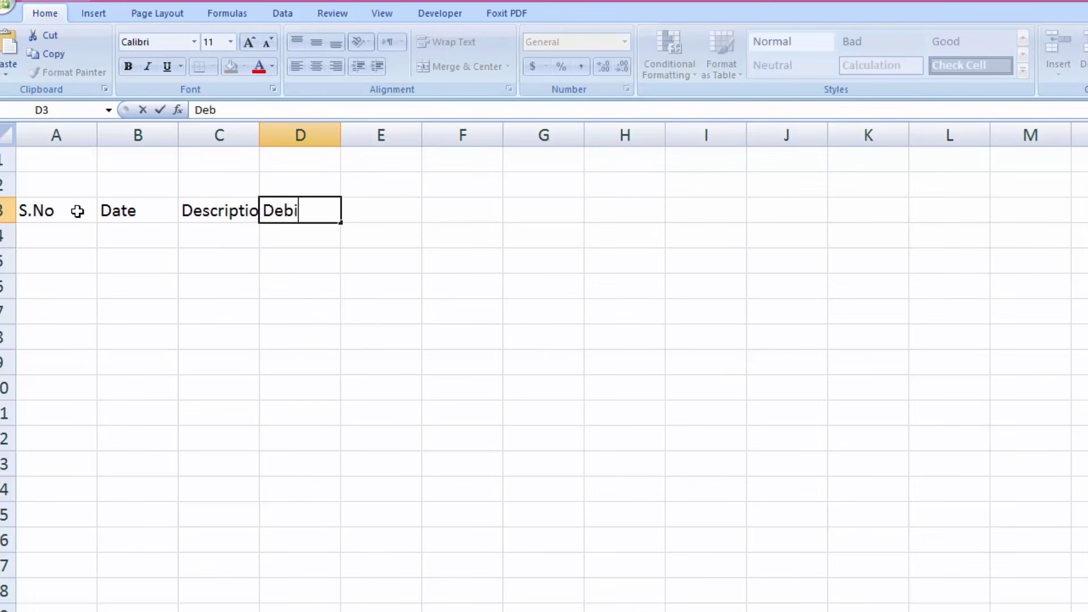
{"action": "key", "text": "Tab"}
{"action": "type", "text": "Cr"}
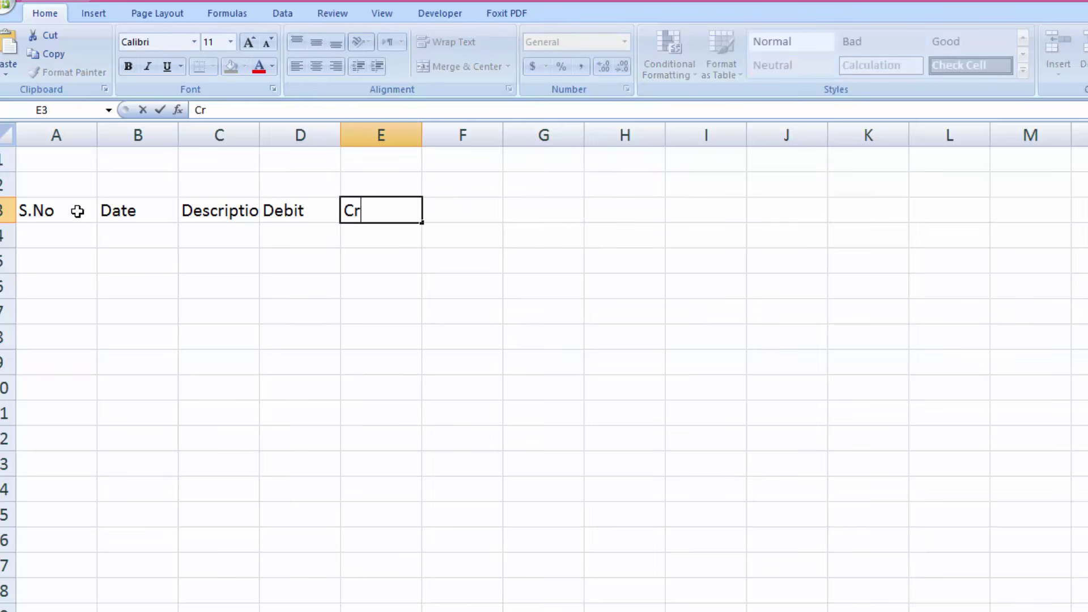
{"action": "type", "text": "edit"}
{"action": "key", "text": "Tab"}
{"action": "left_click_drag", "start_coordinate": [259, 135], "coordinate": [423, 139]}
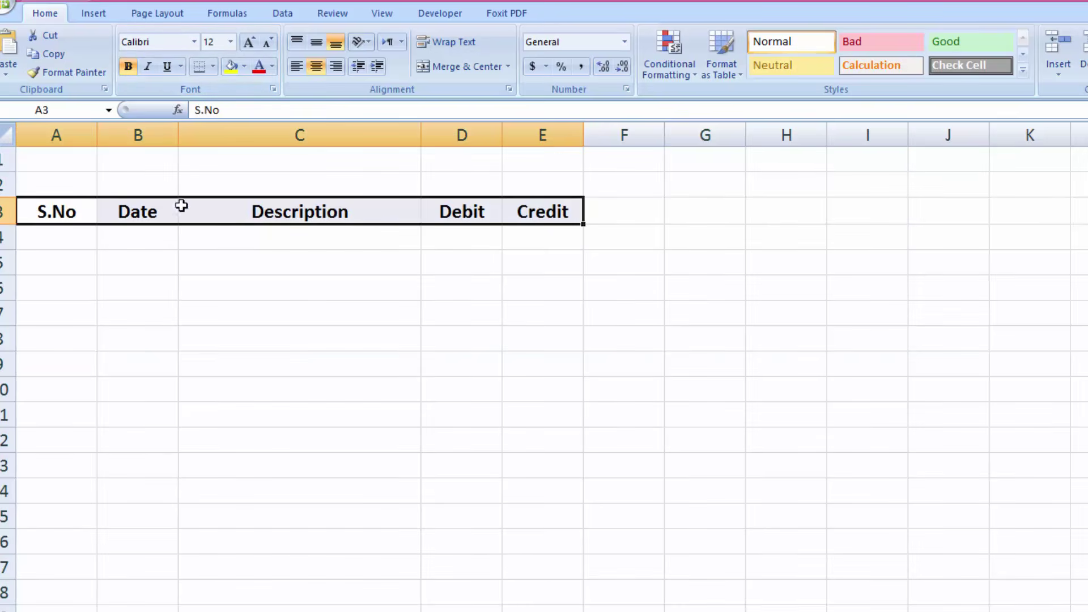
Apply all borders and a thick box border to the table range A3:E18
{"action": "left_click_drag", "start_coordinate": [57, 212], "coordinate": [595, 597]}
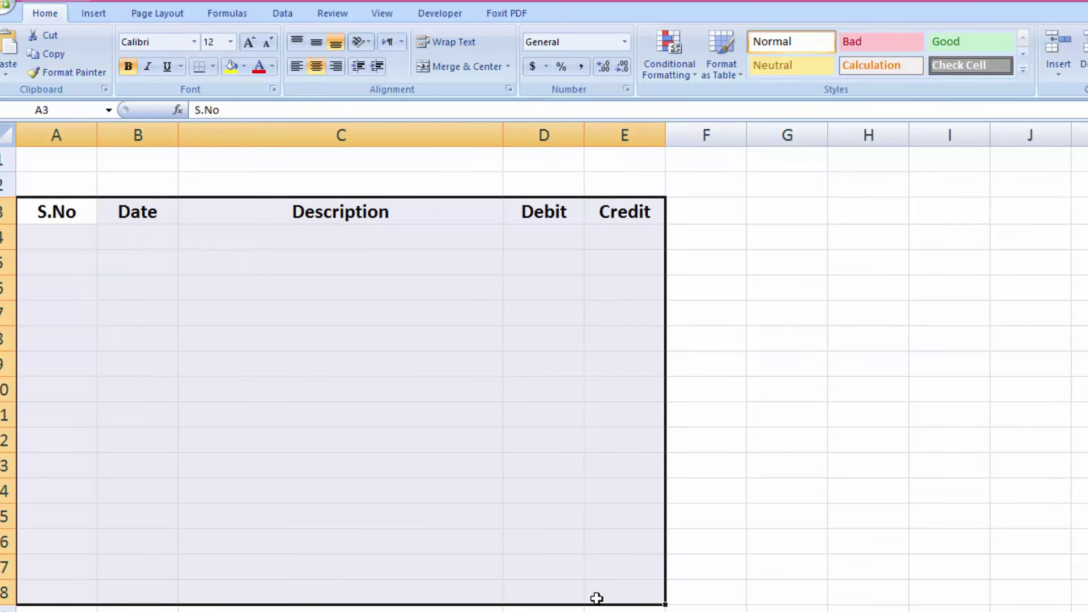
{"action": "left_click", "coordinate": [212, 67]}
{"action": "left_click", "coordinate": [218, 201]}
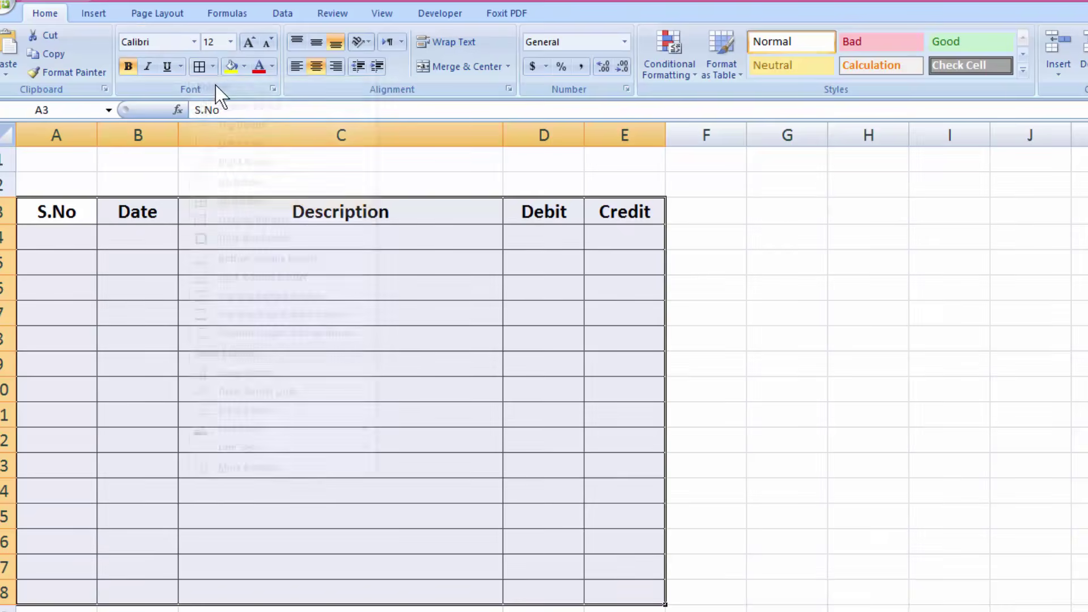
{"action": "left_click", "coordinate": [213, 67]}
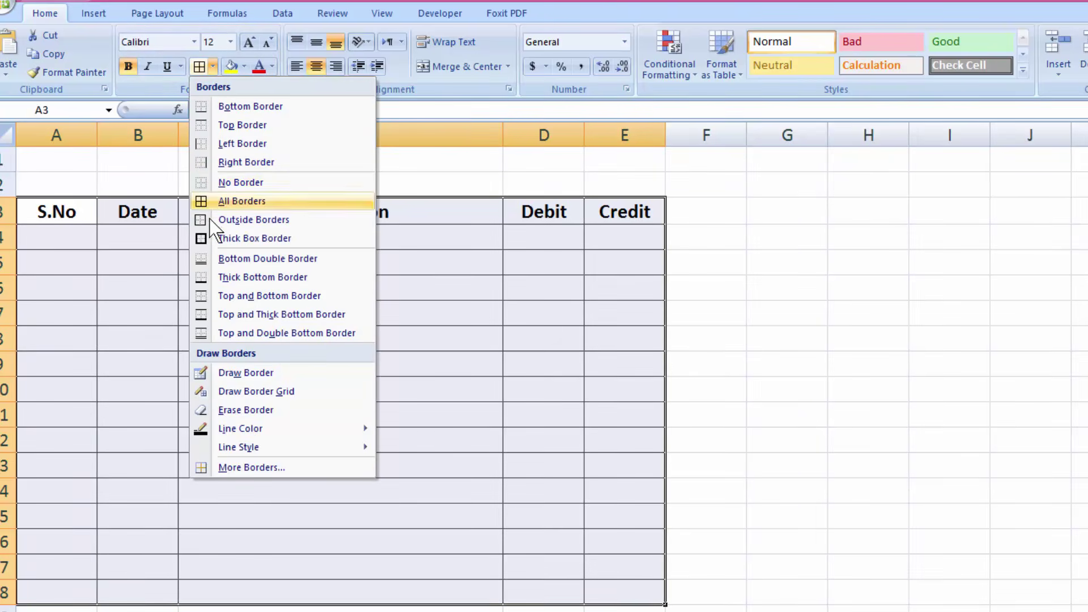
{"action": "left_click", "coordinate": [219, 239]}
{"action": "left_click", "coordinate": [821, 339]}
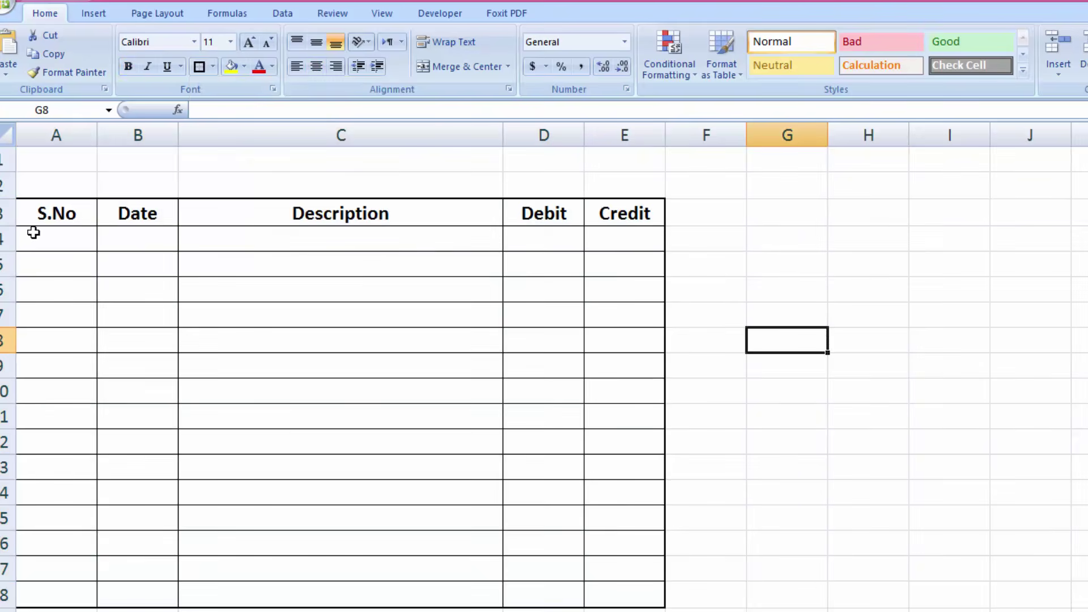
Increase the header row's height, centre its labels horizontally and vertically, and underline them
{"action": "left_click_drag", "start_coordinate": [6, 226], "coordinate": [606, 230]}
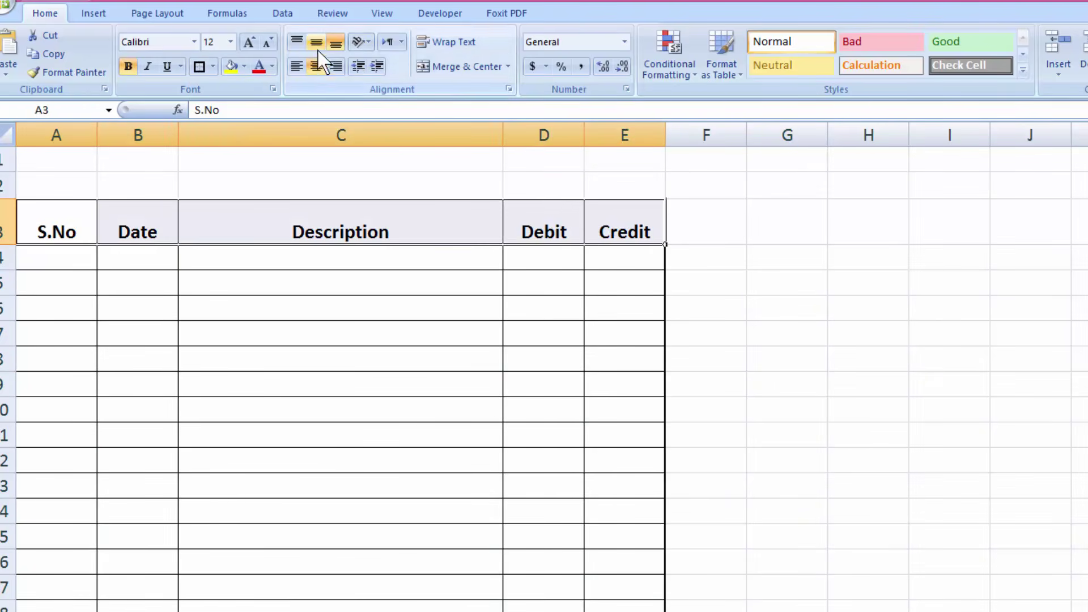
{"action": "left_click", "coordinate": [319, 72]}
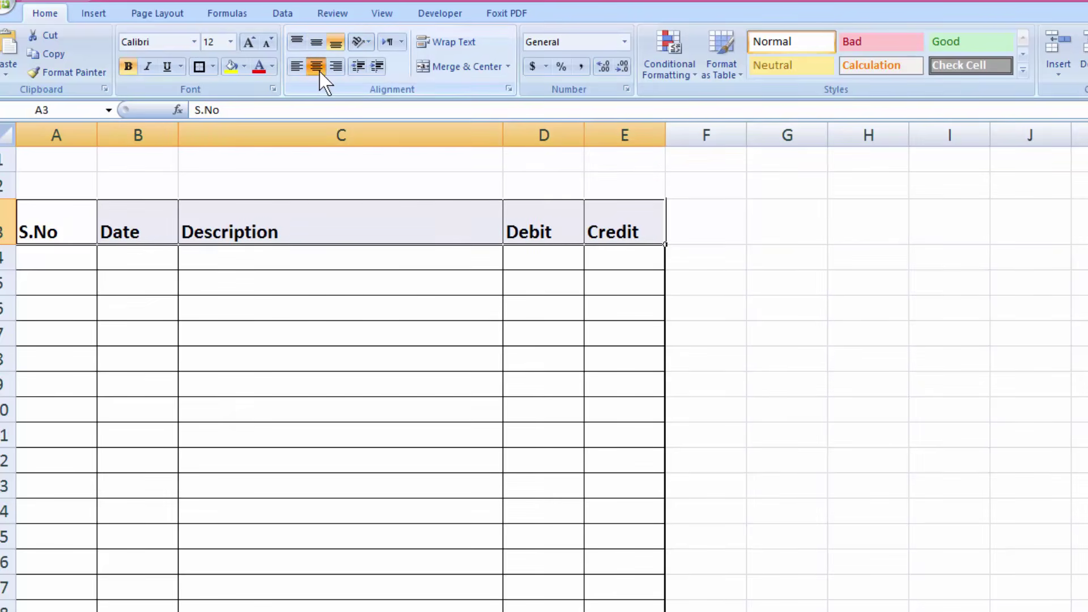
{"action": "left_click", "coordinate": [319, 71]}
{"action": "left_click", "coordinate": [318, 45]}
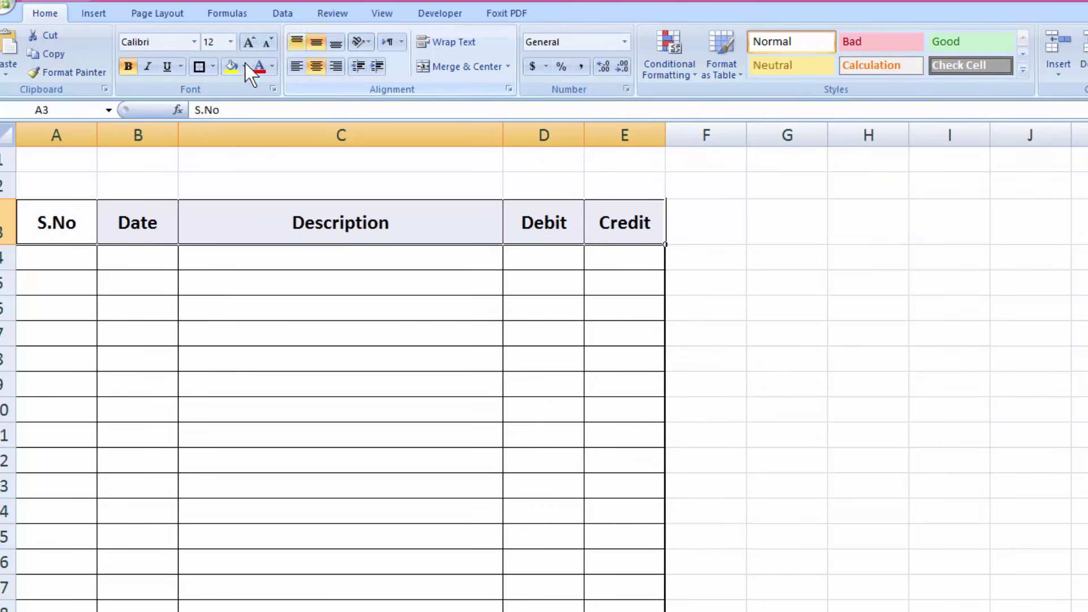
{"action": "left_click", "coordinate": [169, 67]}
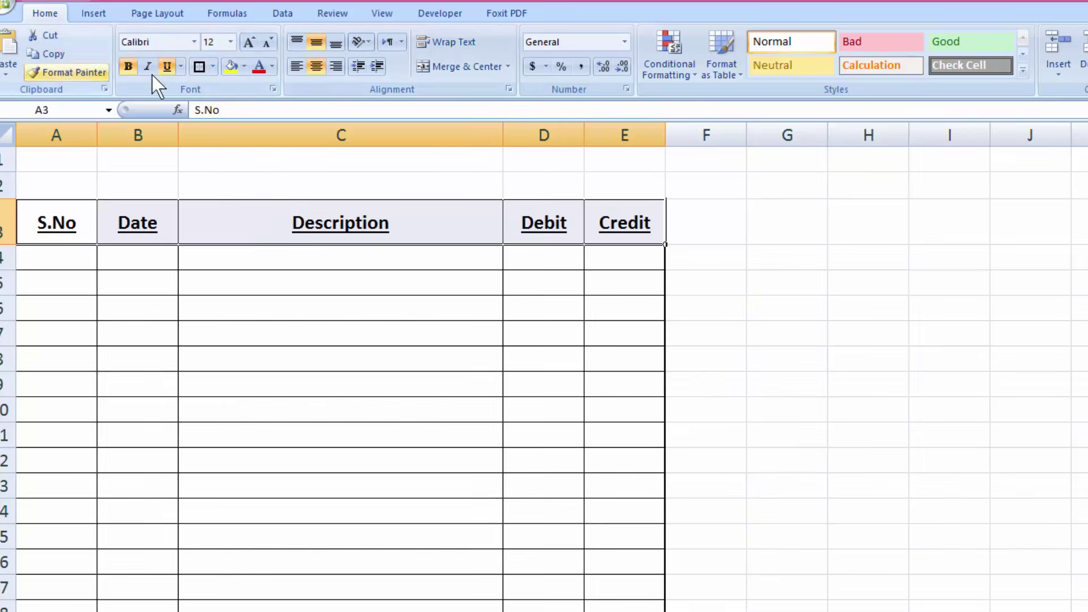
{"action": "left_click", "coordinate": [1006, 276]}
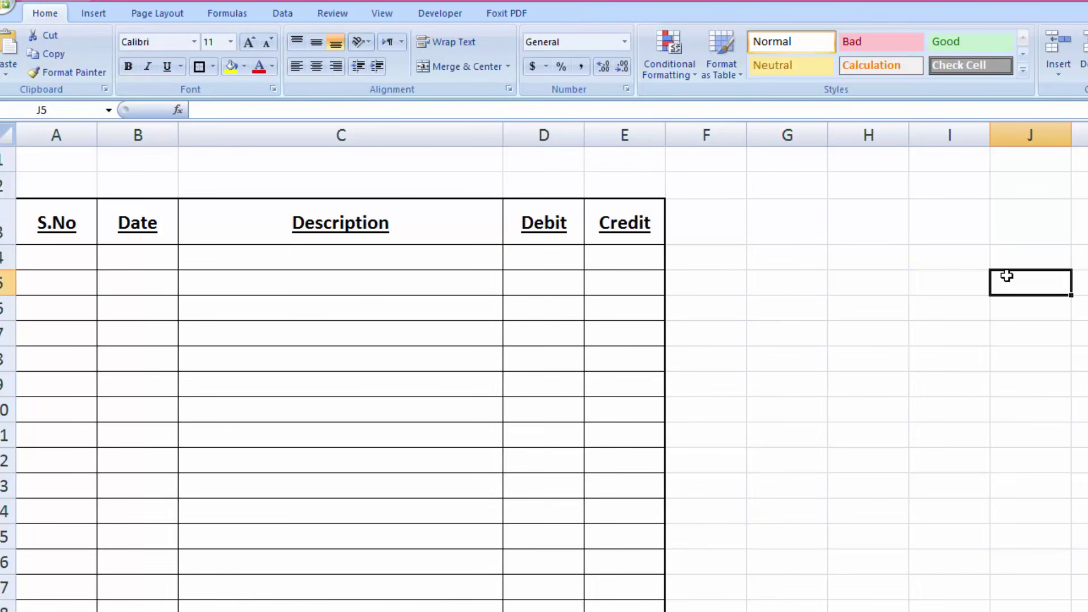
Add a Balance header in cell F3, beside the Credit header
{"action": "left_click", "coordinate": [79, 258]}
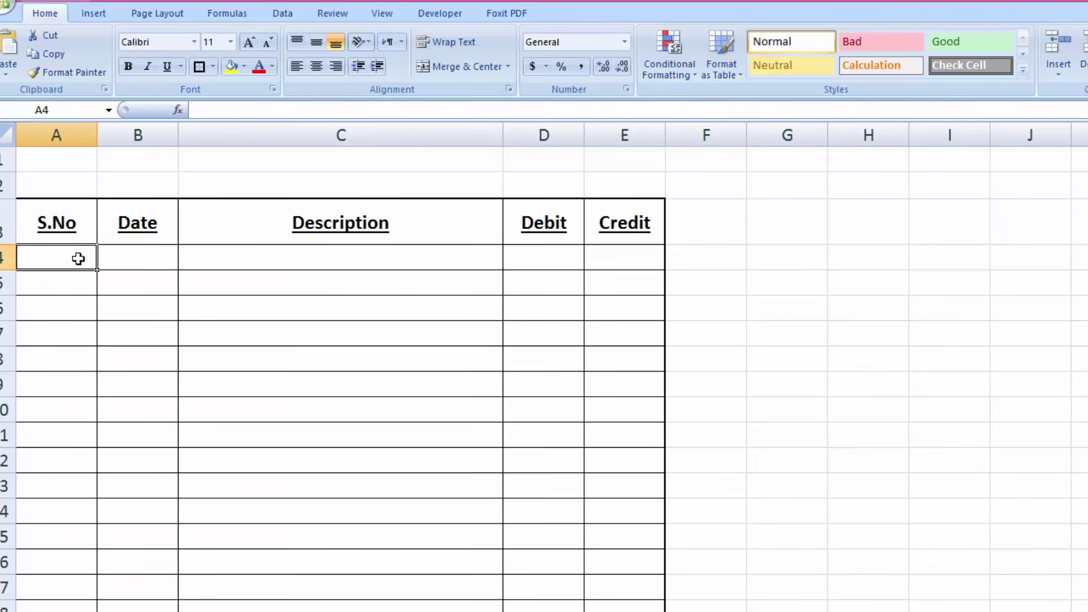
{"action": "left_click", "coordinate": [742, 224]}
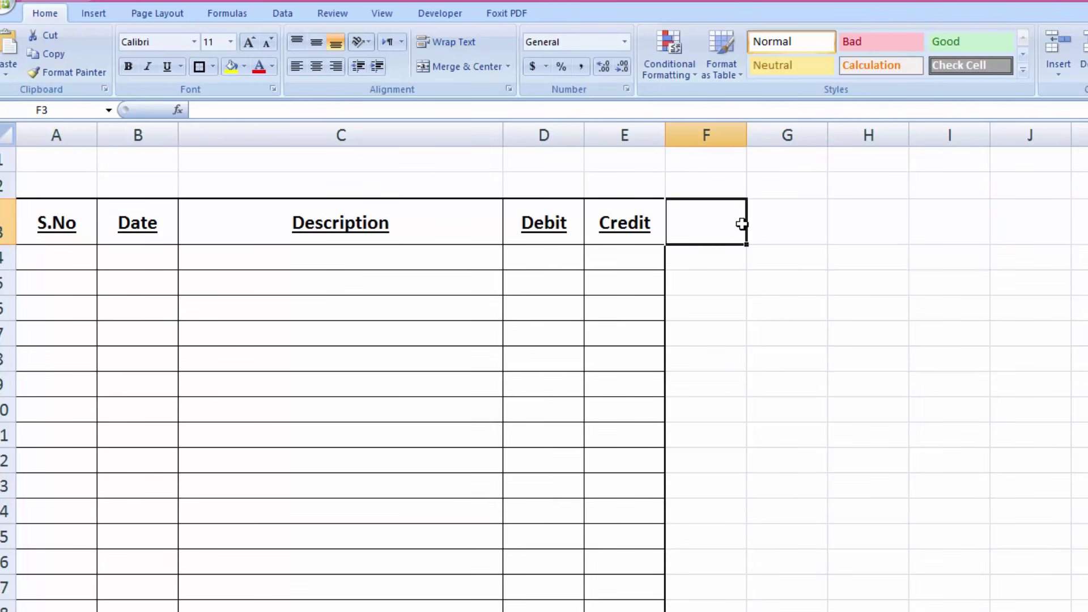
{"action": "type", "text": "Balance"}
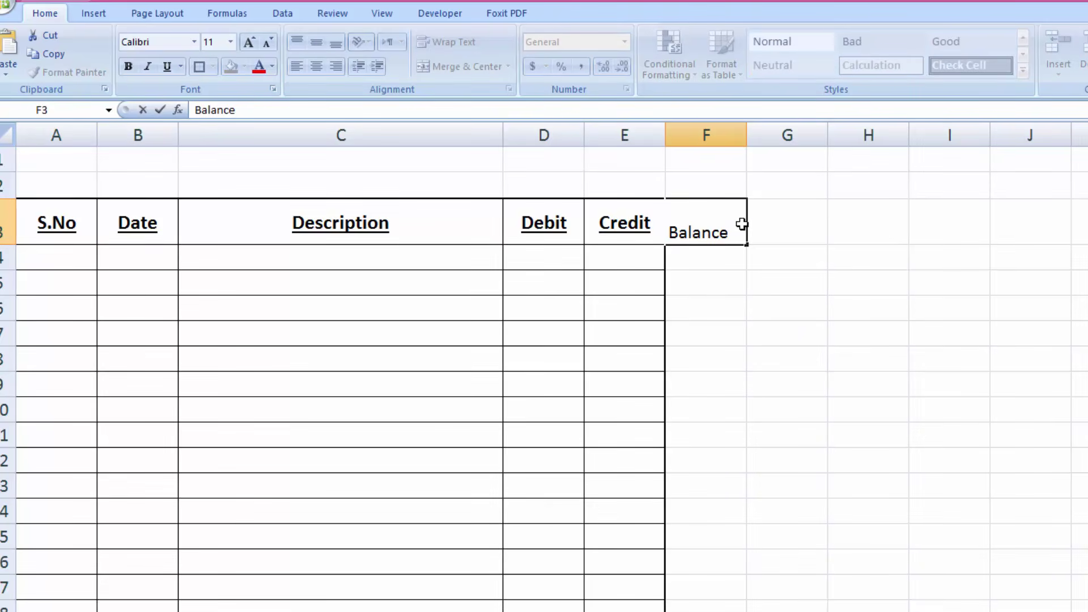
{"action": "key", "text": "Return"}
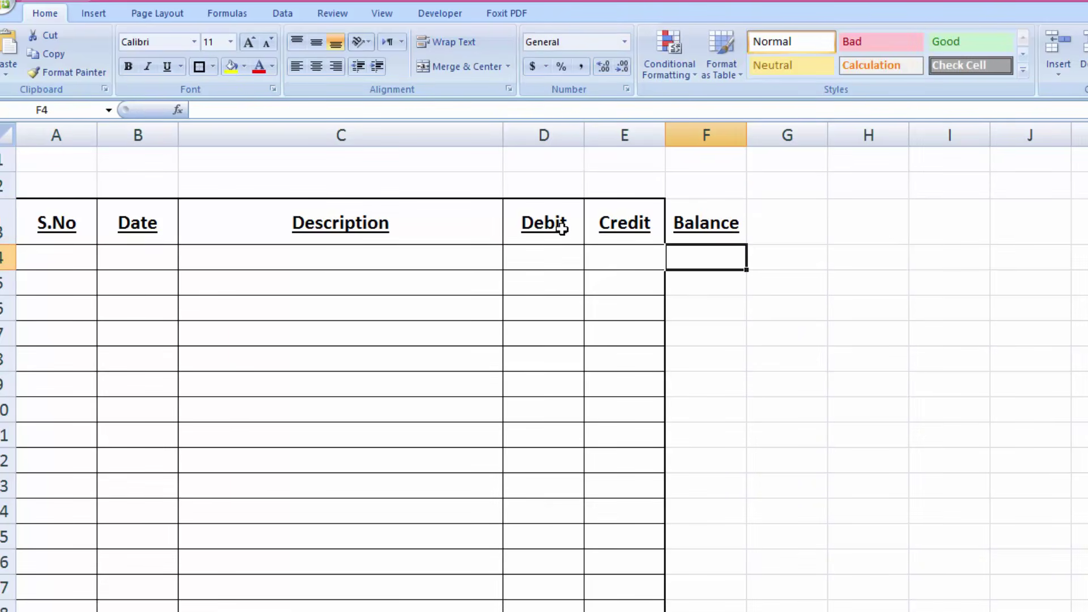
Clear the table's borders and reapply all borders plus a thick box border, including the Balance column
{"action": "mouse_move", "coordinate": [58, 223]}
{"action": "left_mouse_down"}
{"action": "mouse_move", "coordinate": [615, 573]}
{"action": "mouse_move", "coordinate": [708, 609]}
{"action": "mouse_move", "coordinate": [690, 609]}
{"action": "left_mouse_up"}
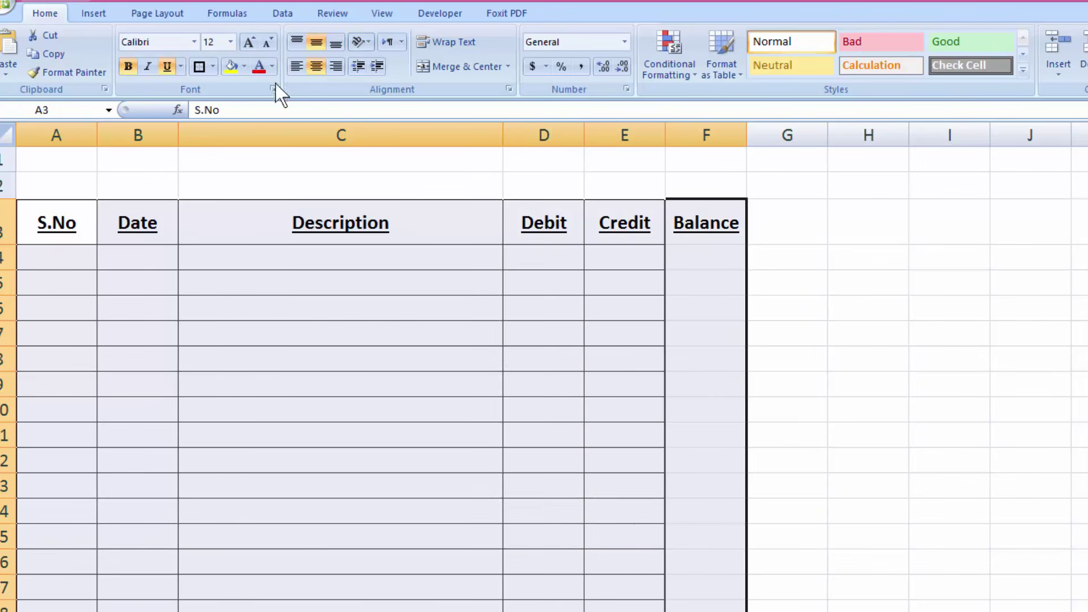
{"action": "left_click", "coordinate": [215, 68]}
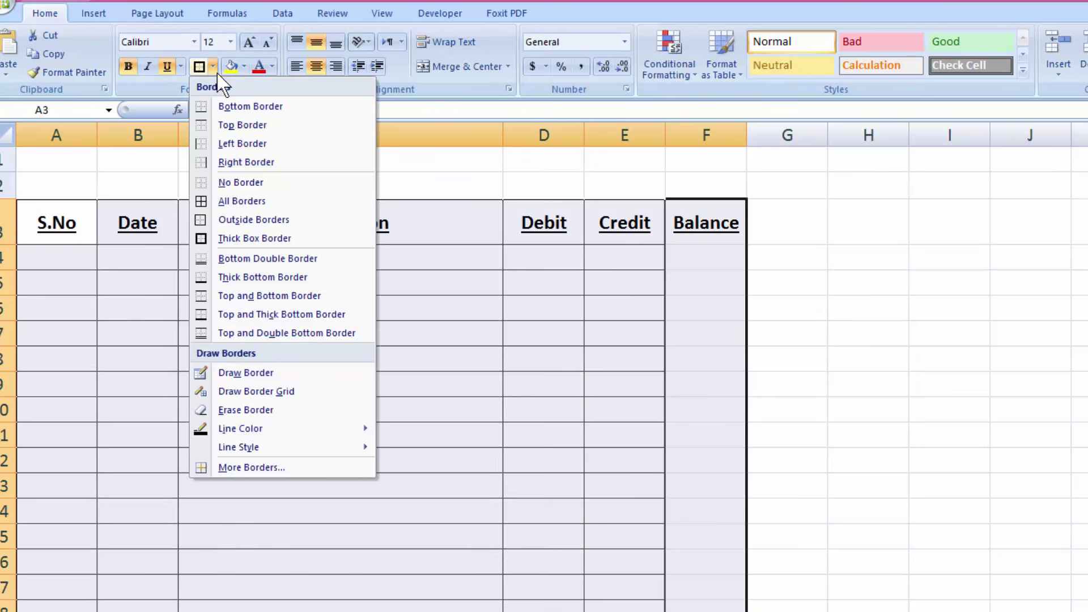
{"action": "left_click", "coordinate": [244, 182]}
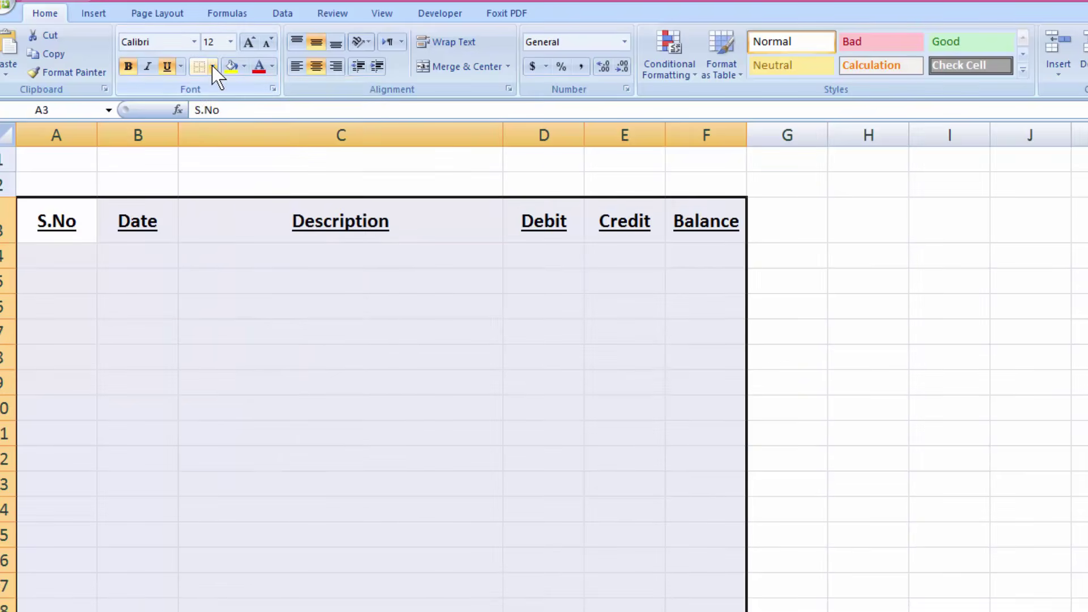
{"action": "left_click", "coordinate": [213, 67]}
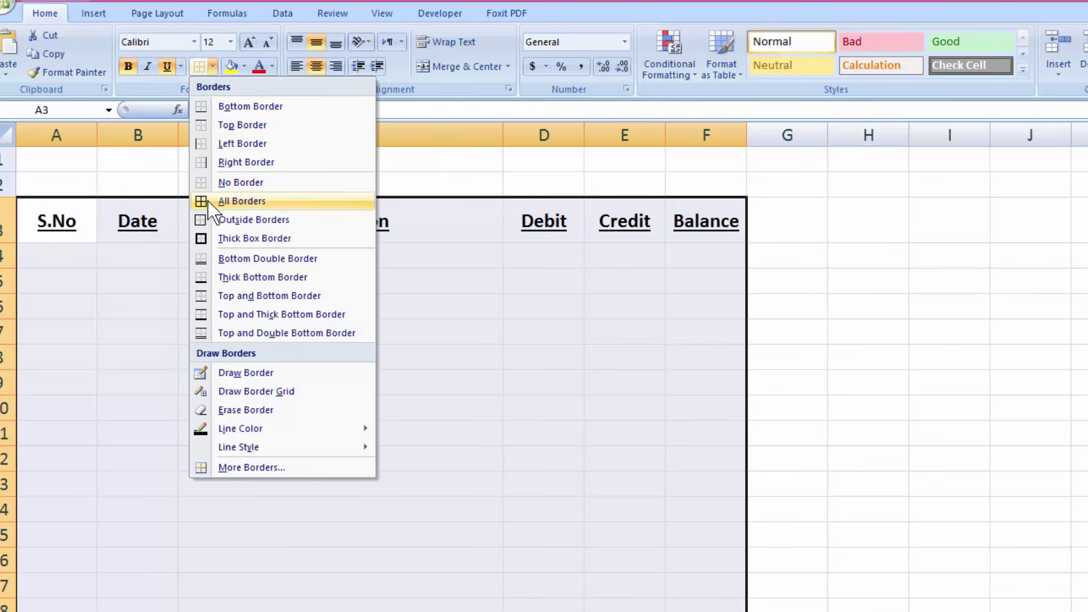
{"action": "left_click", "coordinate": [207, 203]}
{"action": "left_click", "coordinate": [213, 68]}
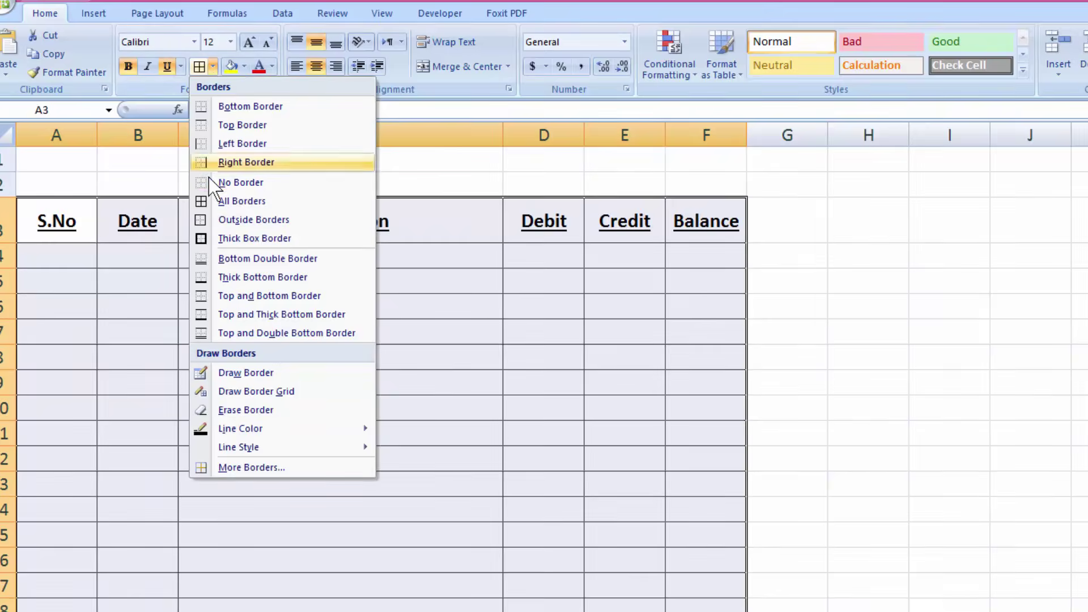
{"action": "left_click", "coordinate": [212, 234]}
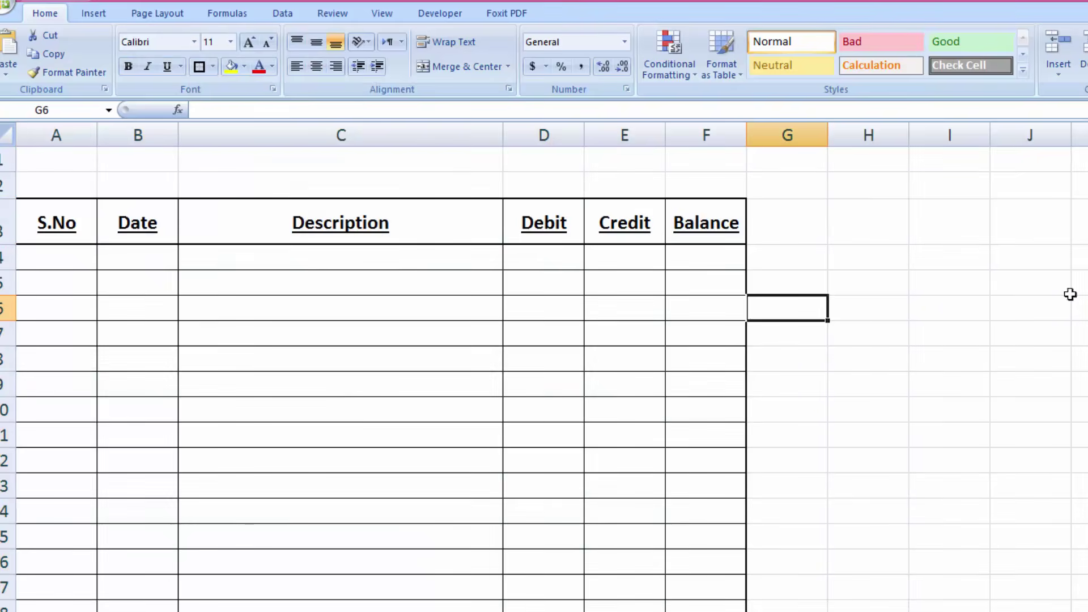
Set cell A4's font size to 16 and begin an IF formula there with the logical test C4<>""
{"action": "scroll", "coordinate": [406, 372], "scroll_direction": "up", "scroll_amount": 1}
{"action": "left_click", "coordinate": [94, 273]}
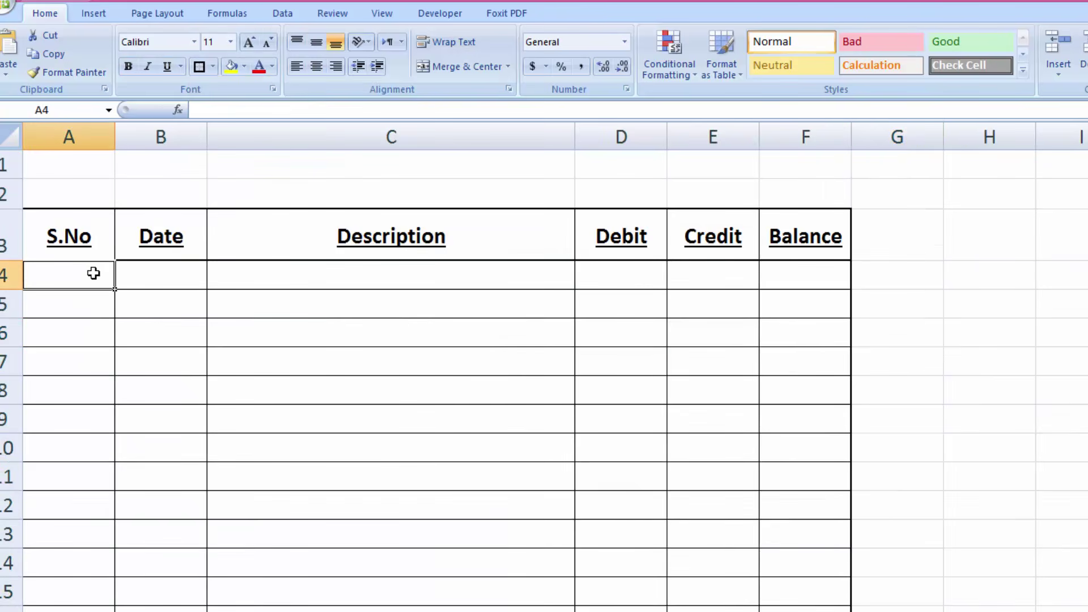
{"action": "type", "text": "="}
{"action": "key", "text": "Escape"}
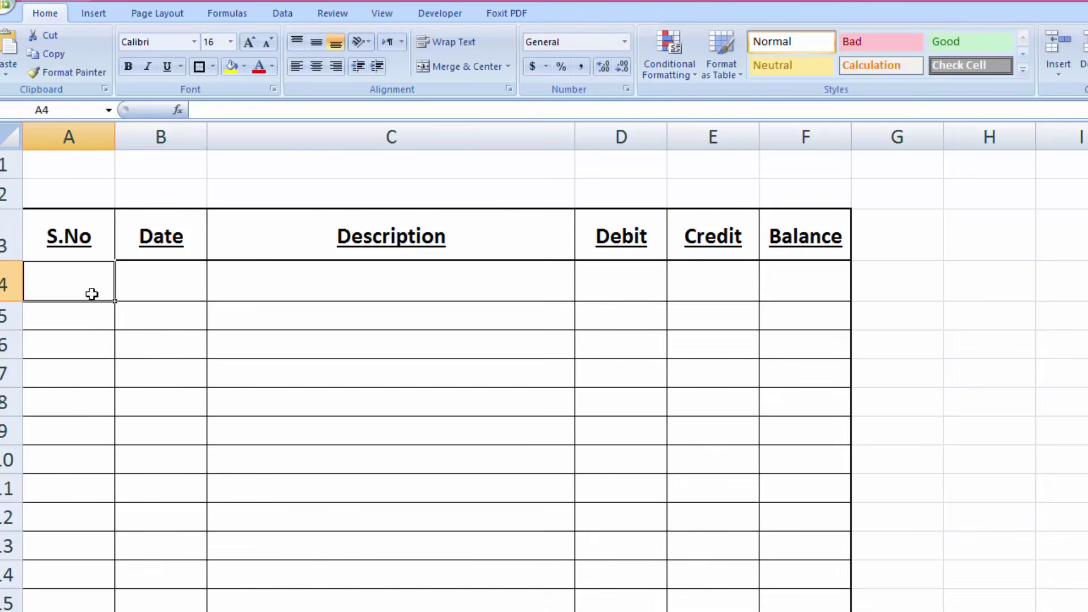
{"action": "type", "text": "=if"}
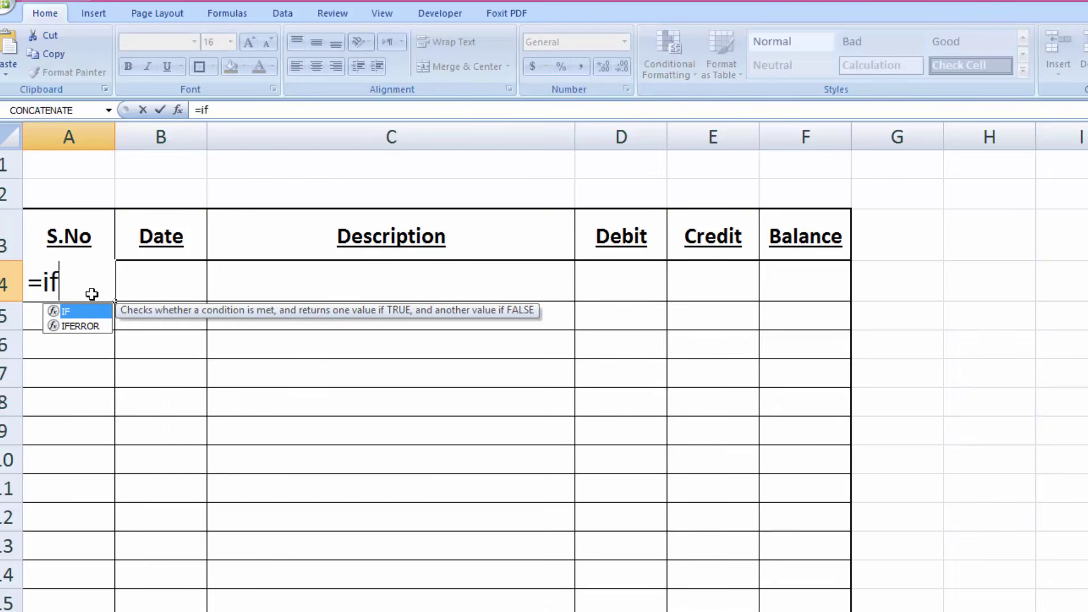
{"action": "key", "text": "BackSpace"}
{"action": "key", "text": "BackSpace"}
{"action": "type", "text": "IF"}
{"action": "type", "text": "("}
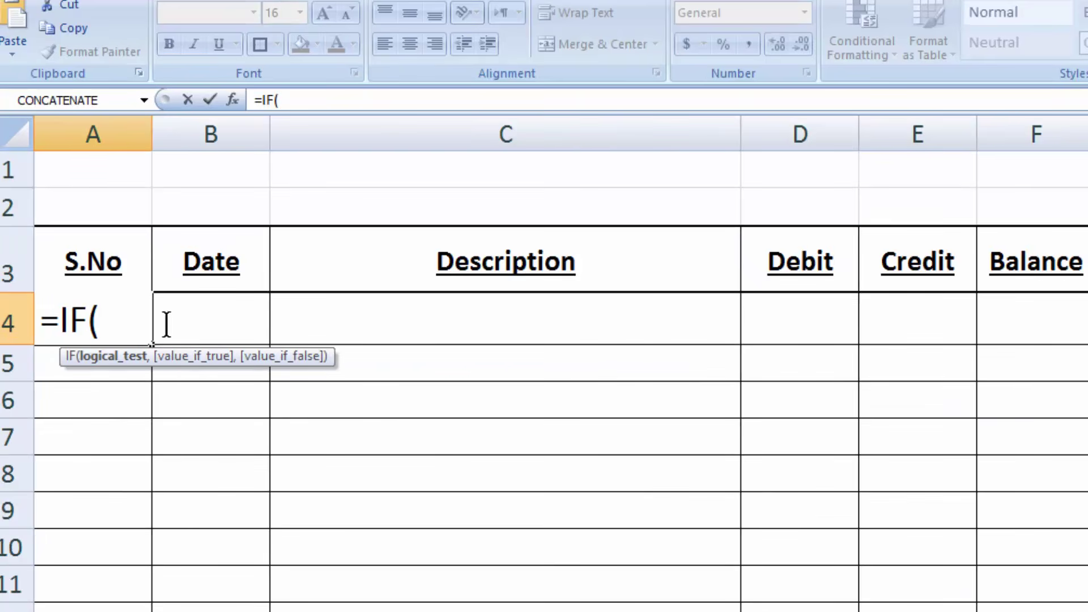
{"action": "left_click", "coordinate": [518, 318]}
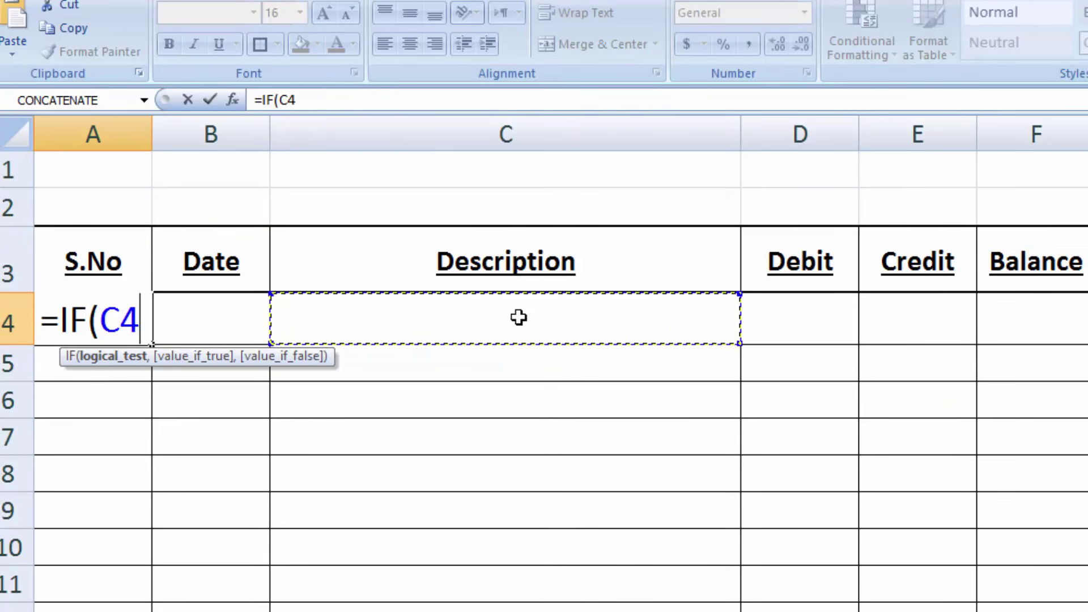
{"action": "type", "text": "<>"}
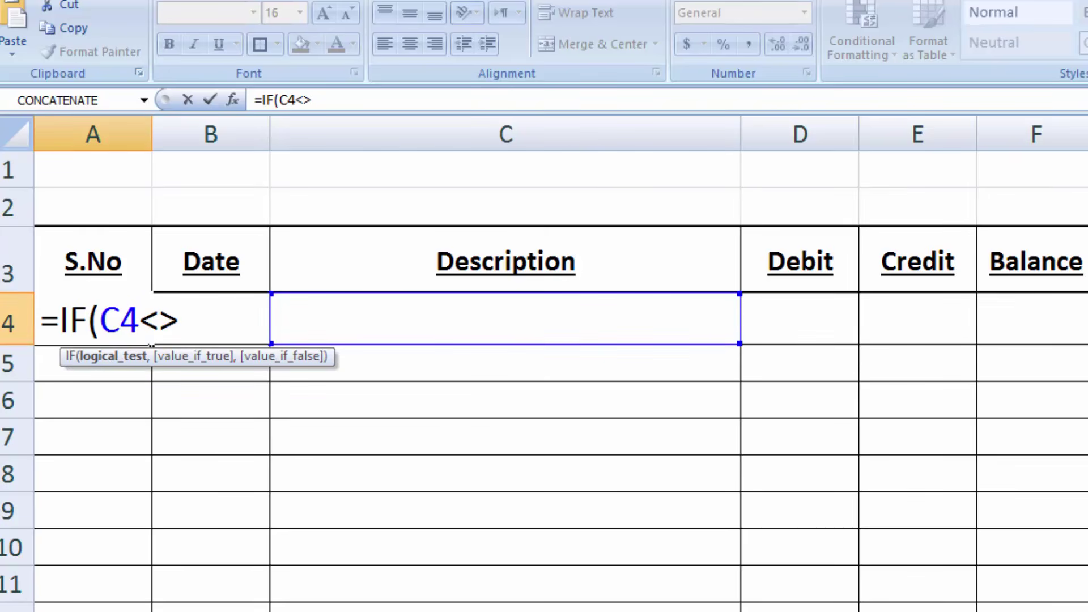
{"action": "type", "text": "\"\","}
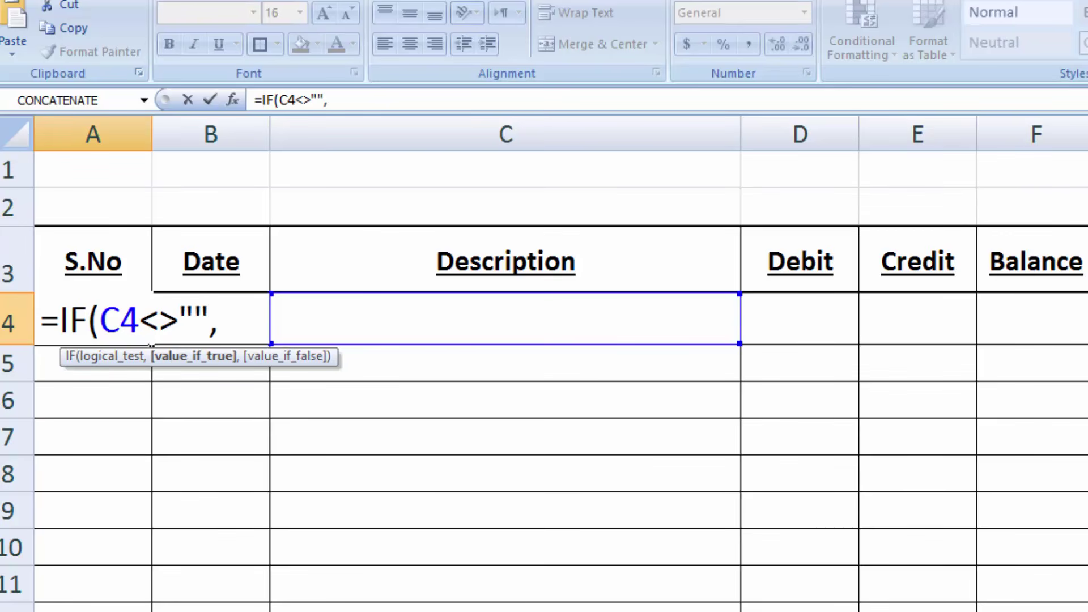
Add COUNTA over the range $C$4:C4 as the value if true in A4's IF formula, with the range's start made absolute
{"action": "type", "text": "COUNTA"}
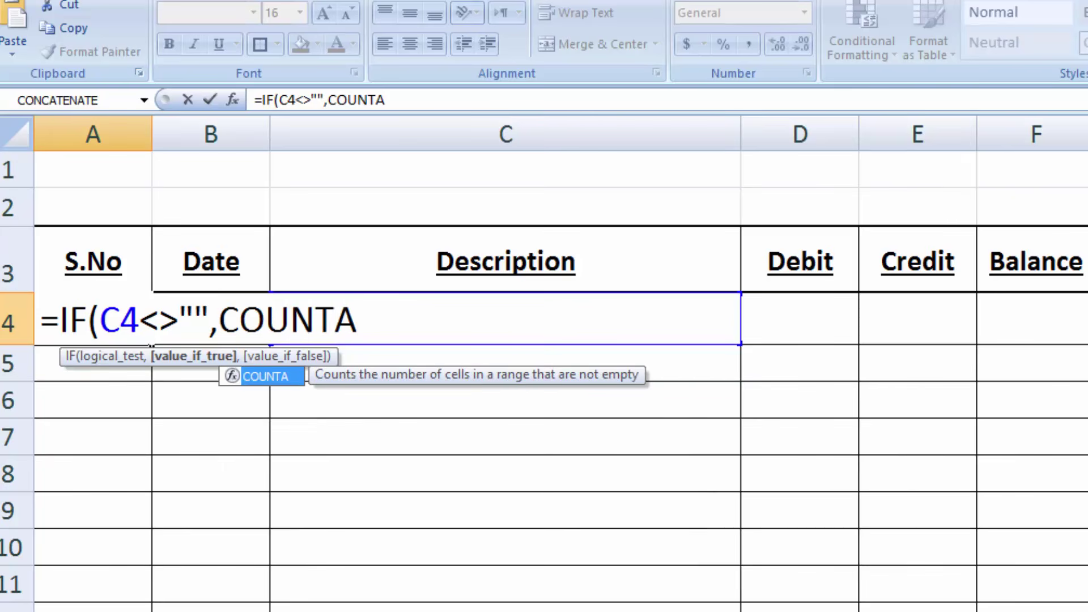
{"action": "type", "text": "("}
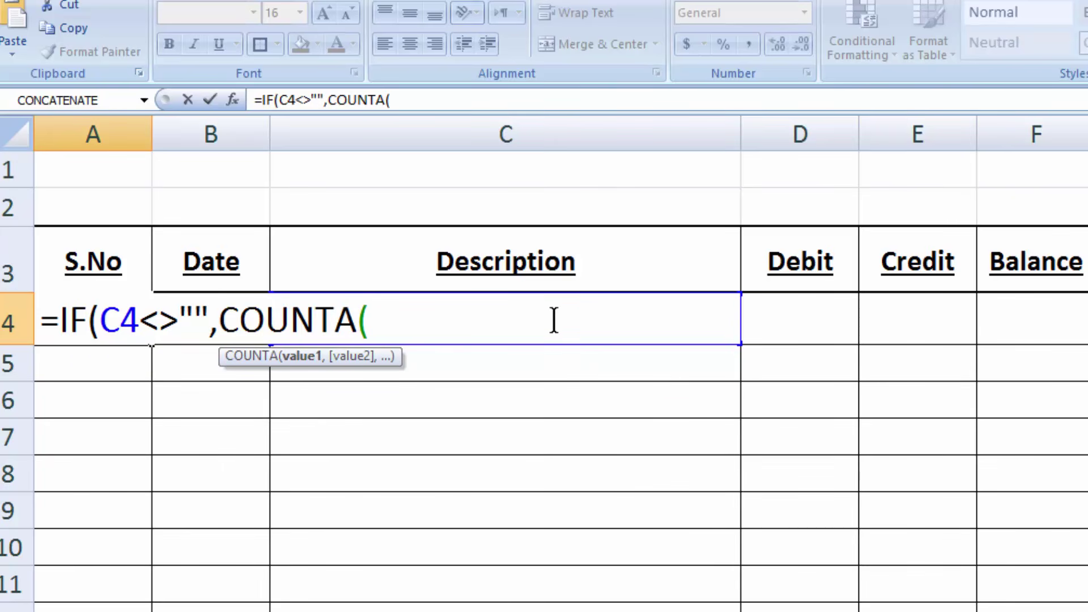
{"action": "left_click", "coordinate": [574, 265]}
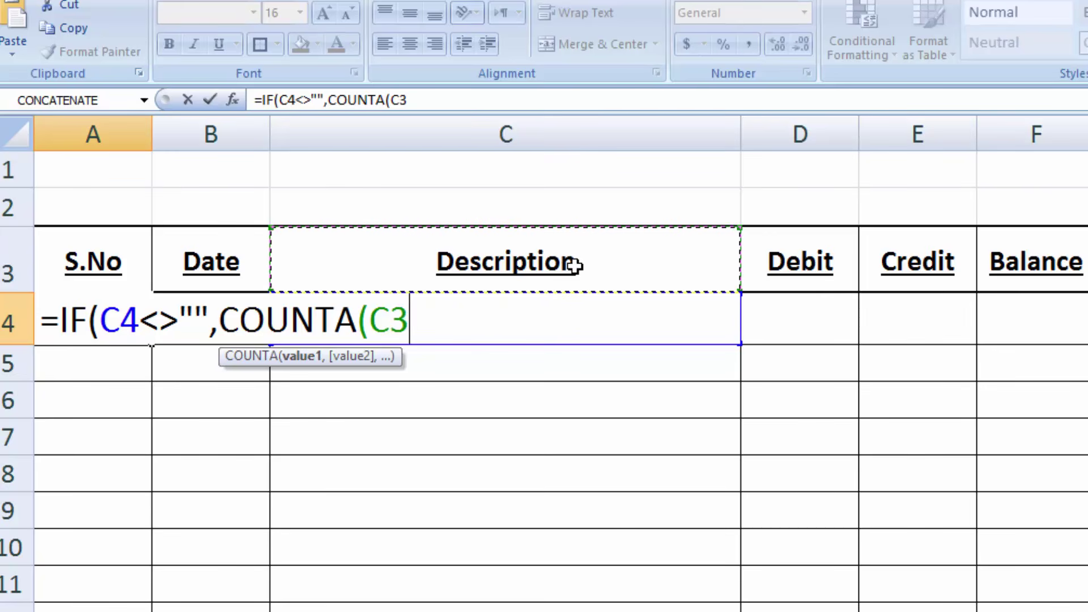
{"action": "key", "text": "Down"}
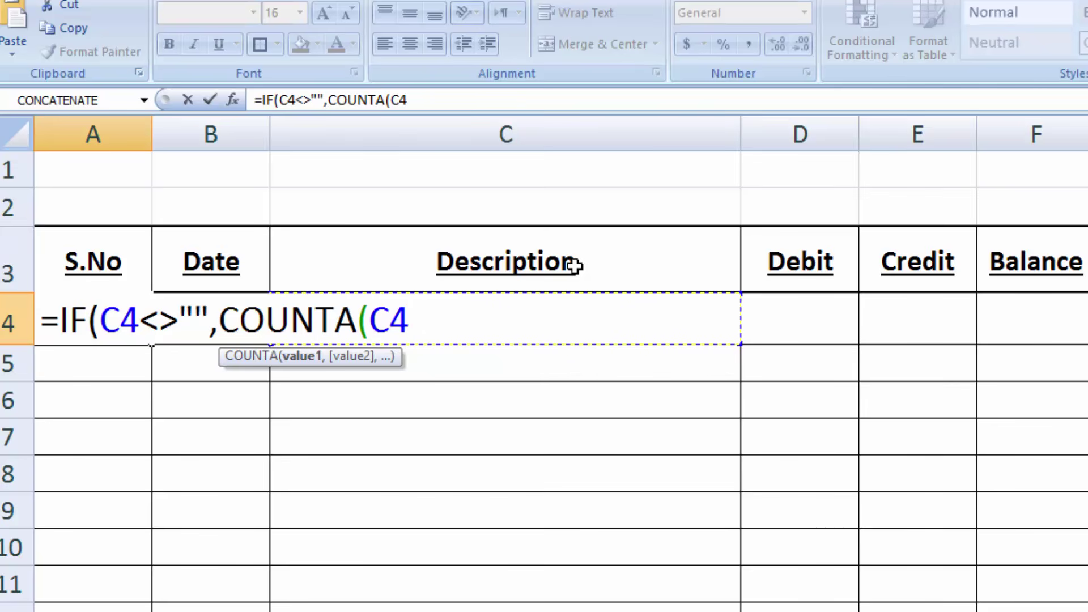
{"action": "type", "text": ":C4"}
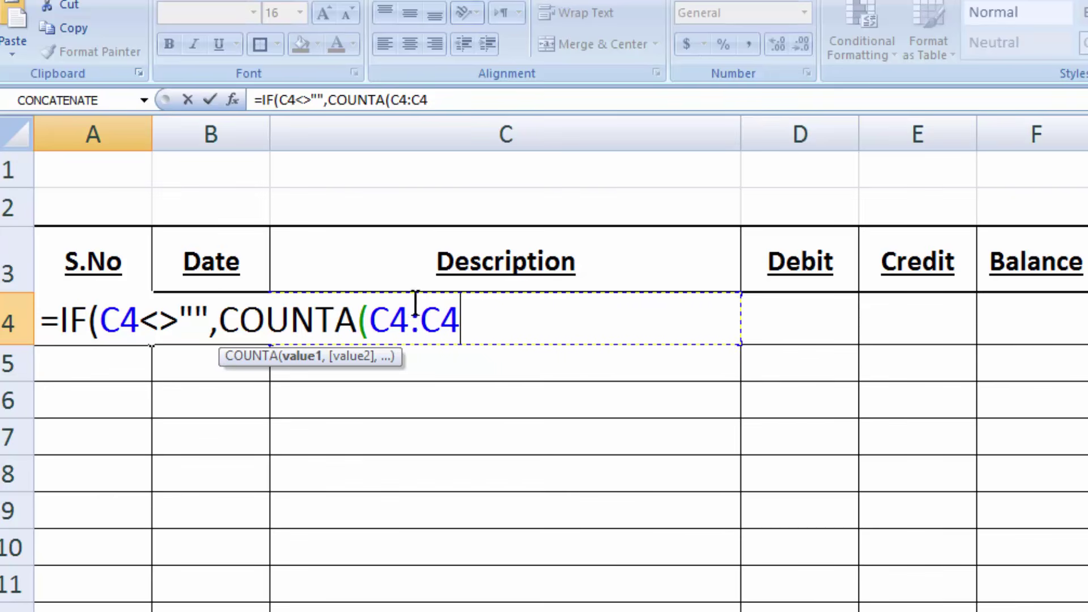
{"action": "left_click", "coordinate": [391, 320], "text": "shift"}
{"action": "left_click", "coordinate": [390, 320]}
{"action": "key", "text": "F4"}
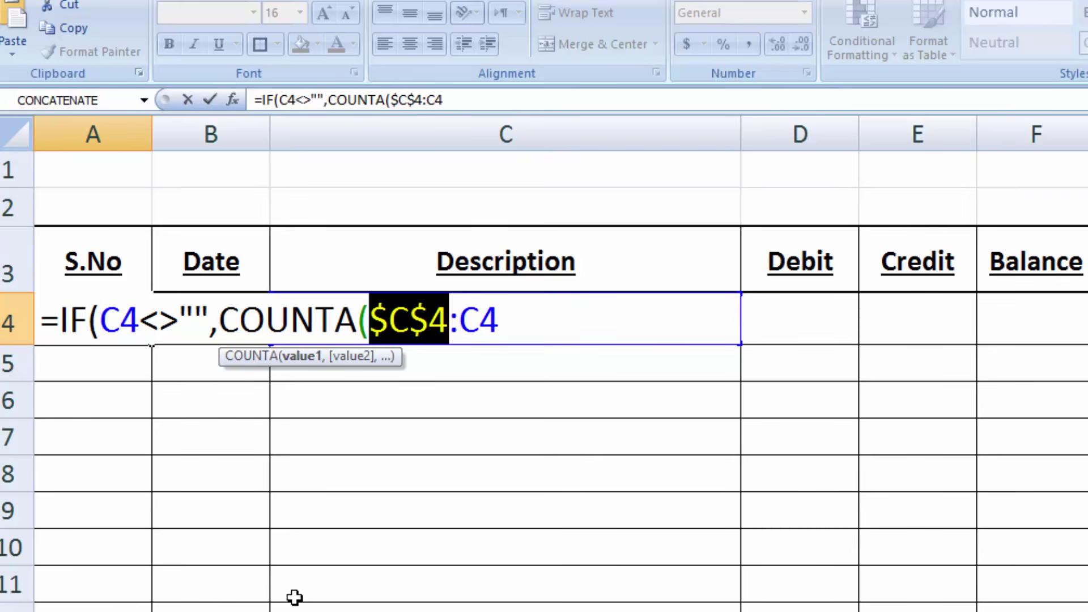
Complete A4's IF formula with "" as the value if false, and fill it down the S.No column
{"action": "type", "text": ")"}
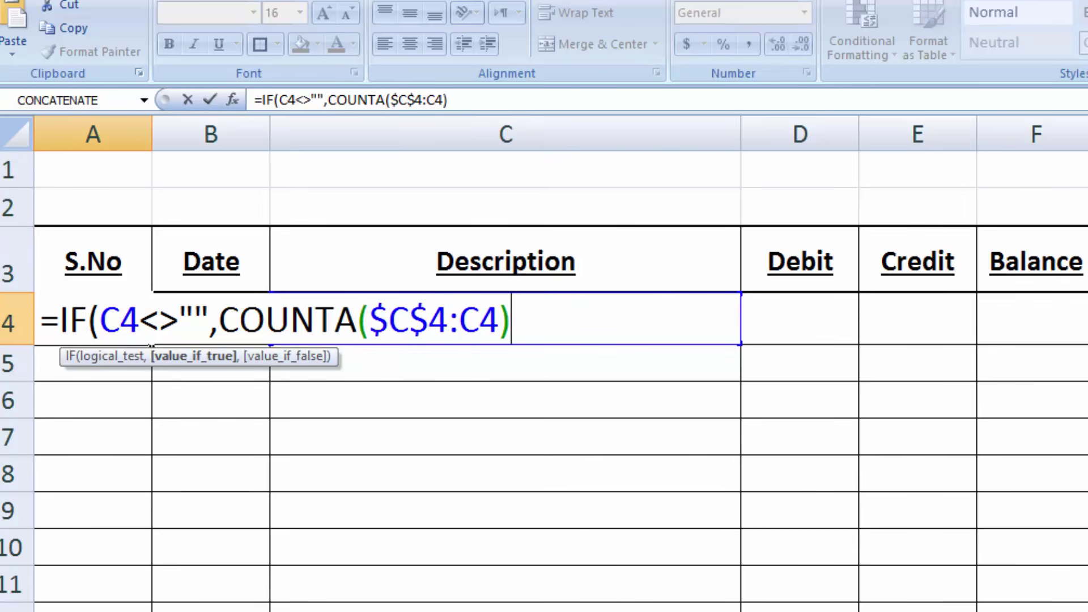
{"action": "type", "text": ","}
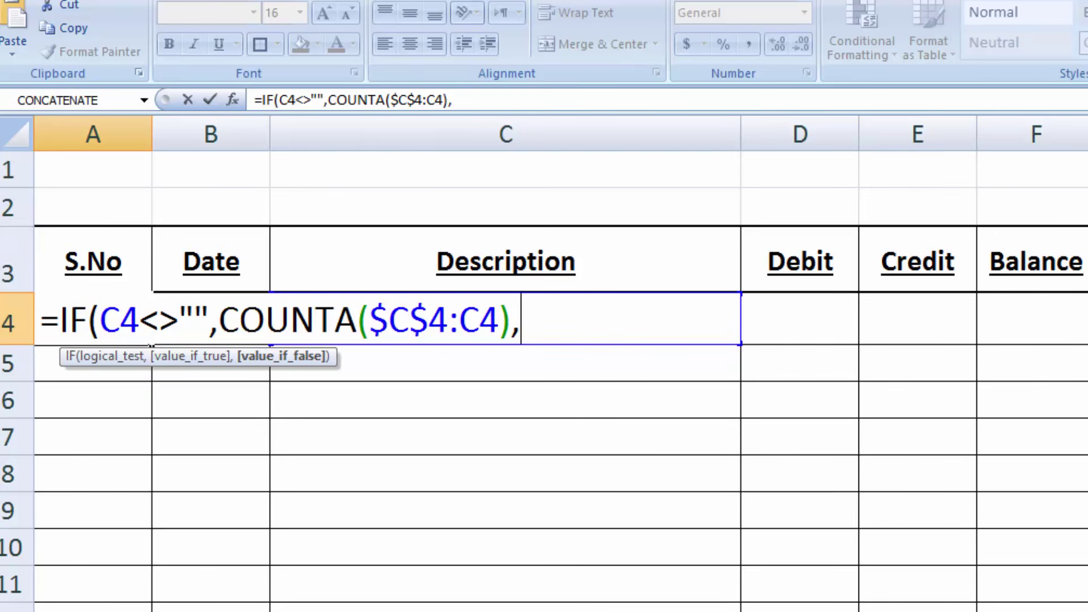
{"action": "type", "text": "\"\")"}
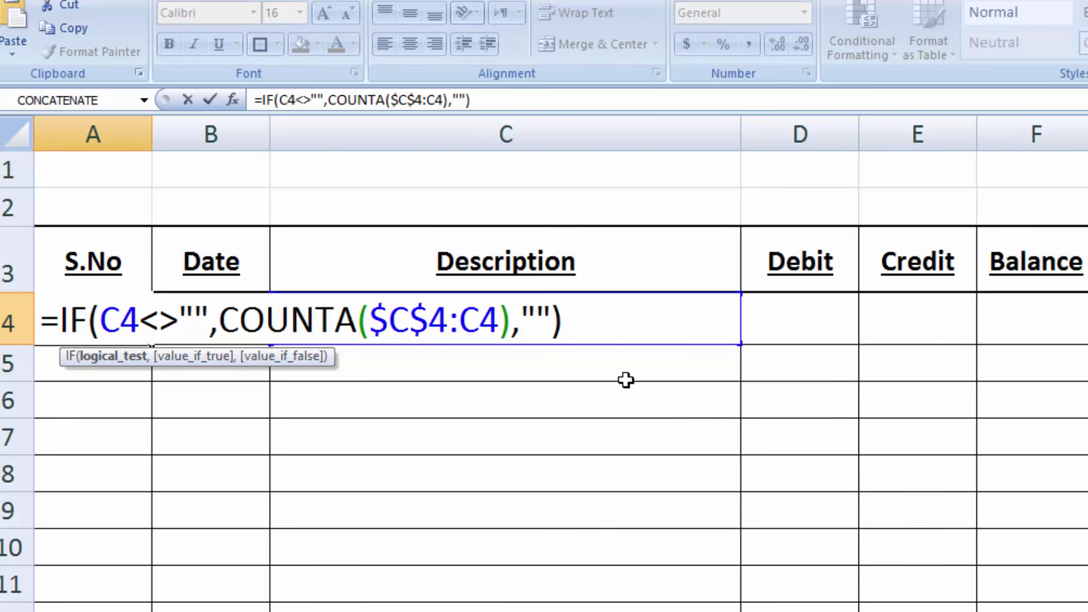
{"action": "left_click", "coordinate": [597, 319]}
{"action": "key", "text": "Return"}
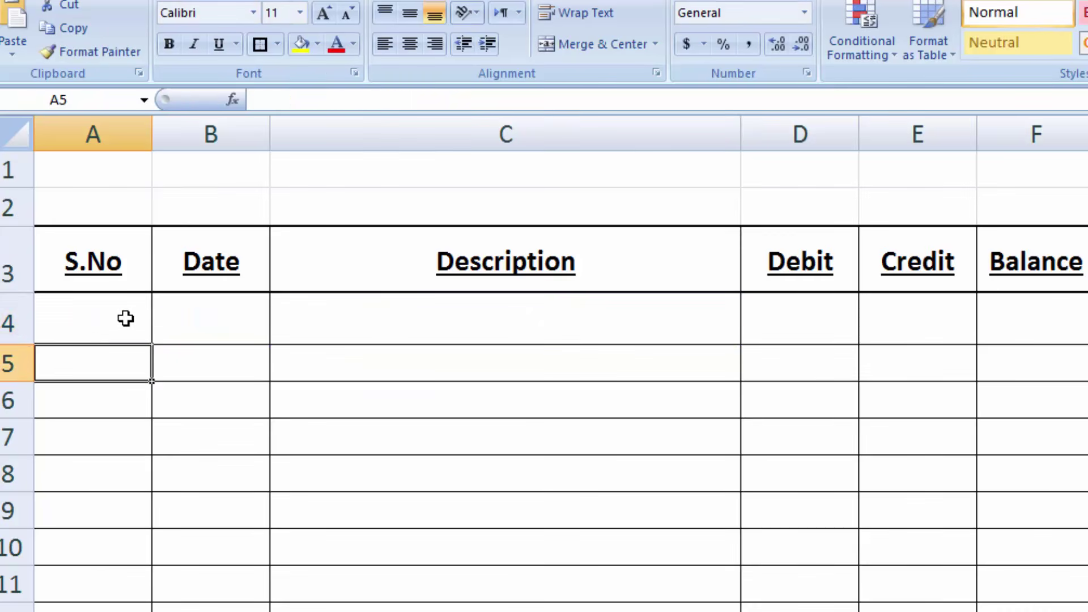
{"action": "left_click", "coordinate": [116, 317]}
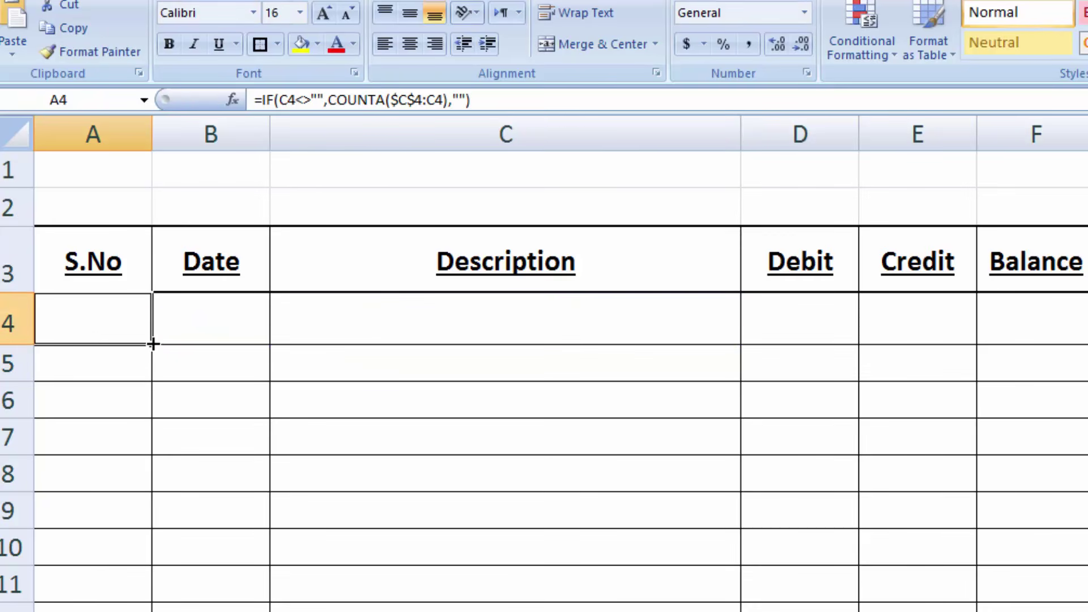
{"action": "left_click_drag", "start_coordinate": [153, 344], "coordinate": [153, 611]}
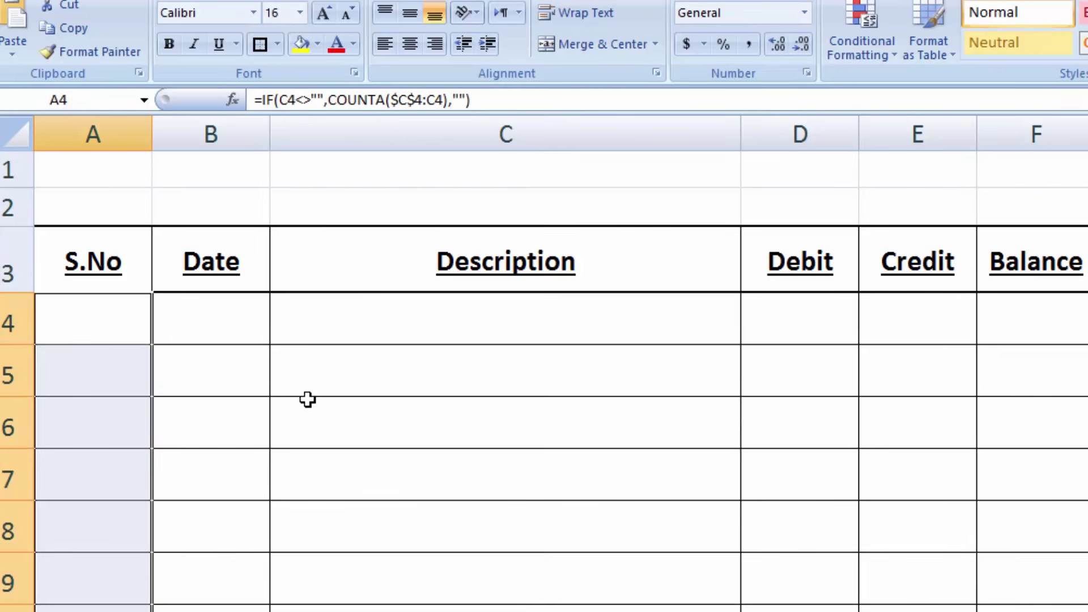
Test the serial numbering by entering AMOUNT RECEIVED in C5 and AMOUNT PAID in C6
{"action": "left_click", "coordinate": [335, 385]}
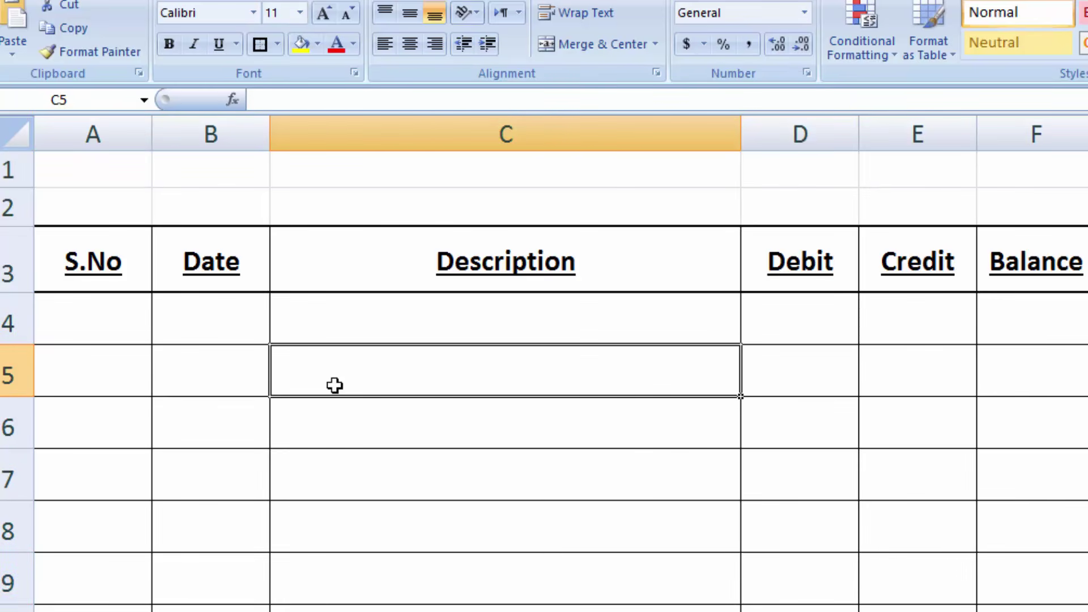
{"action": "type", "text": "AMOUNT RECEI"}
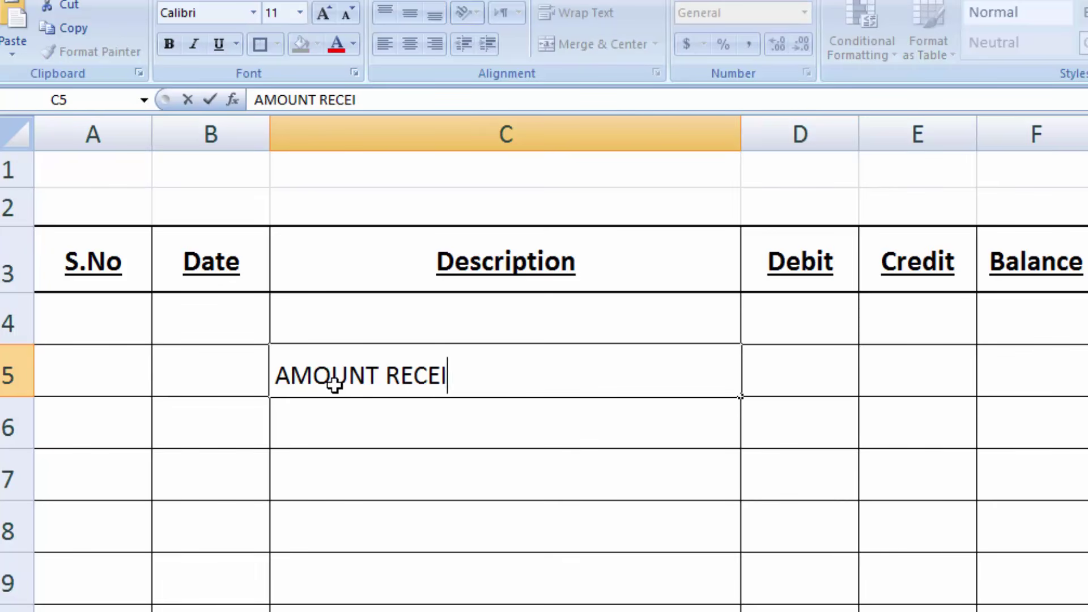
{"action": "type", "text": "VED"}
{"action": "key", "text": "Tab"}
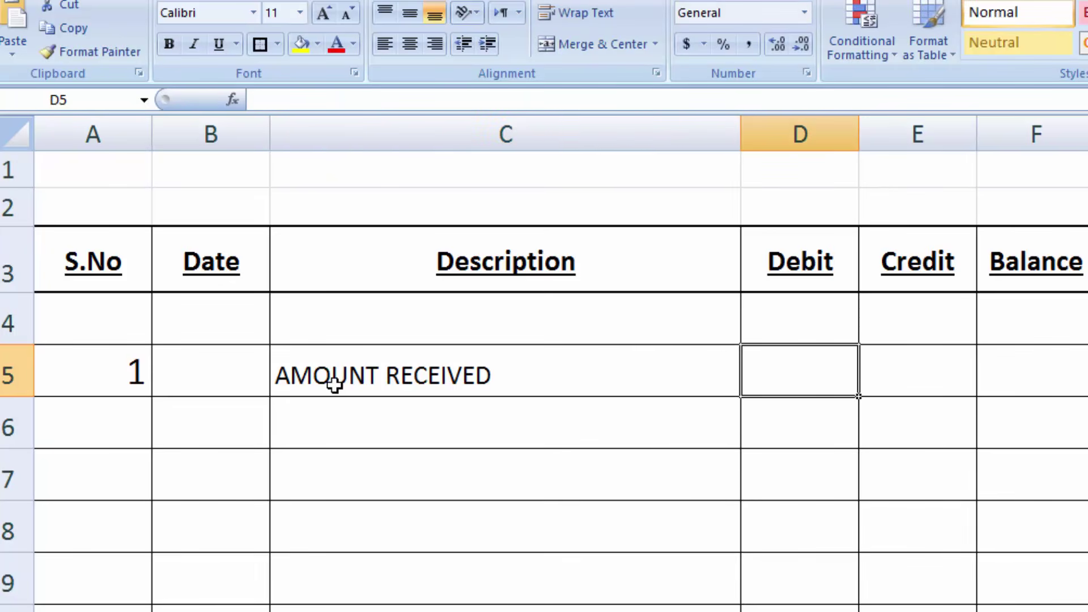
{"action": "left_click", "coordinate": [345, 421]}
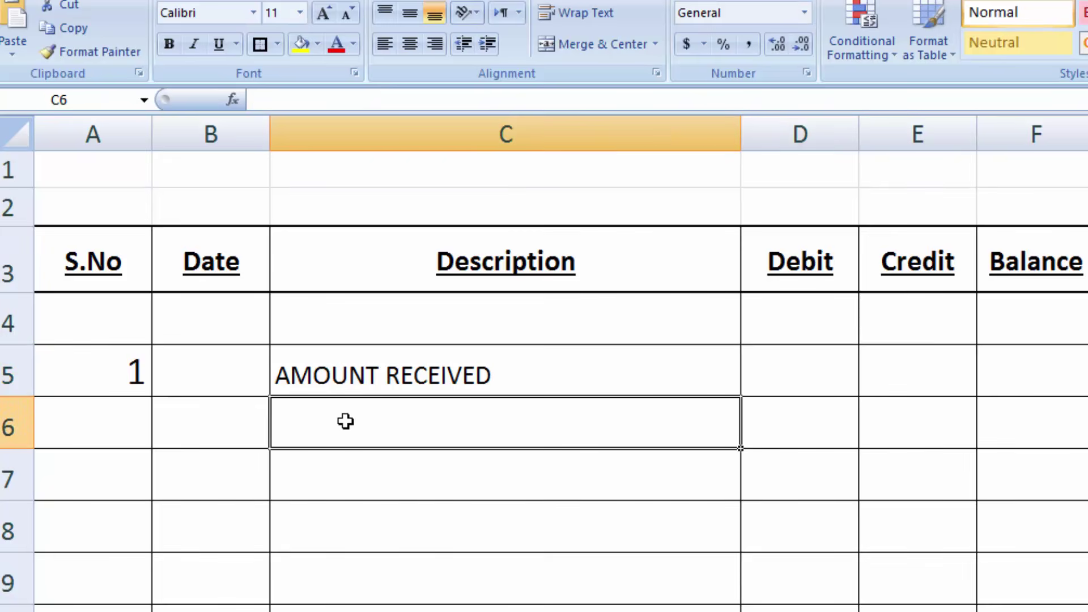
{"action": "type", "text": "AMOUNT PAID"}
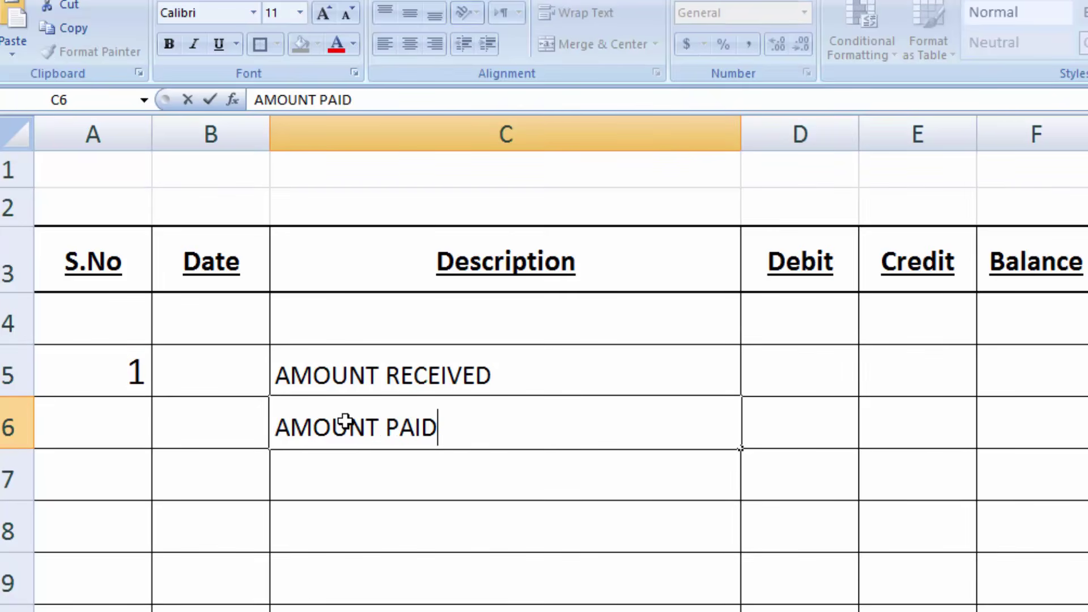
{"action": "key", "text": "Tab"}
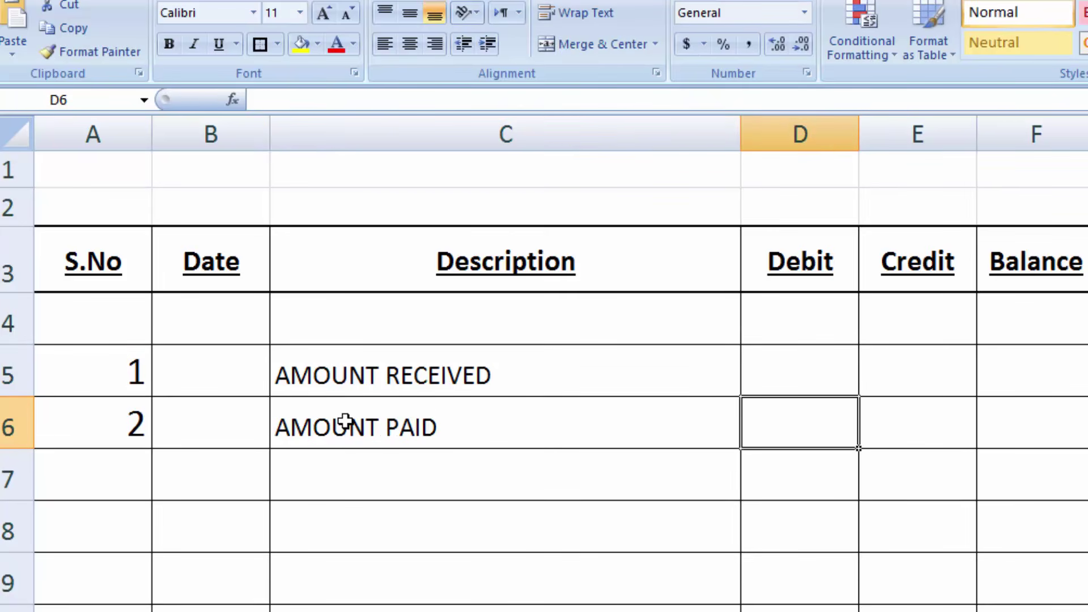
Clear the test descriptions from cells C6 and C5
{"action": "left_click", "coordinate": [442, 407]}
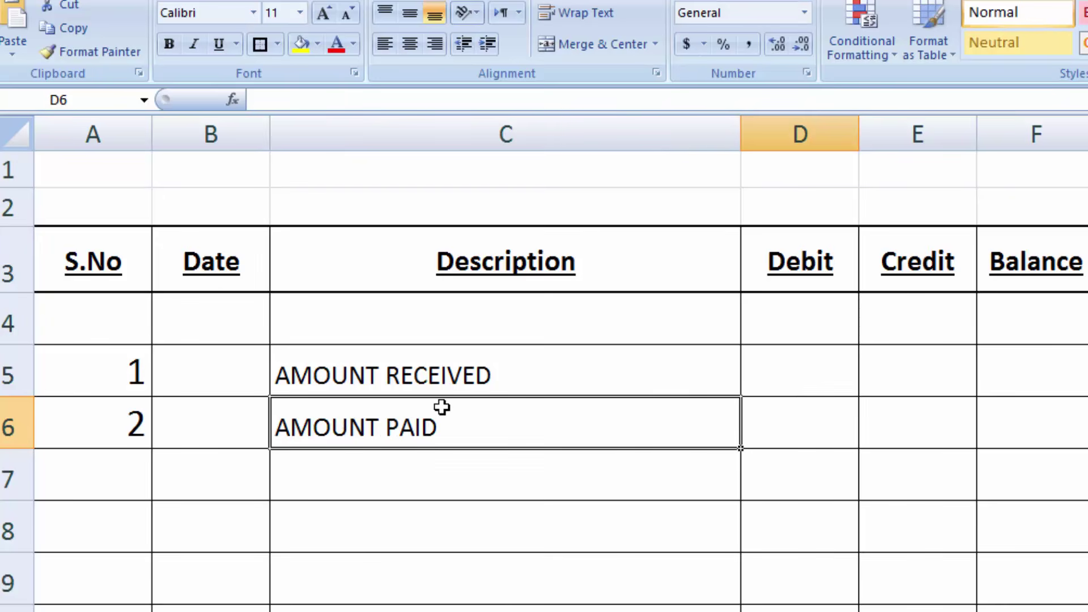
{"action": "key", "text": "BackSpace"}
{"action": "left_click", "coordinate": [426, 368]}
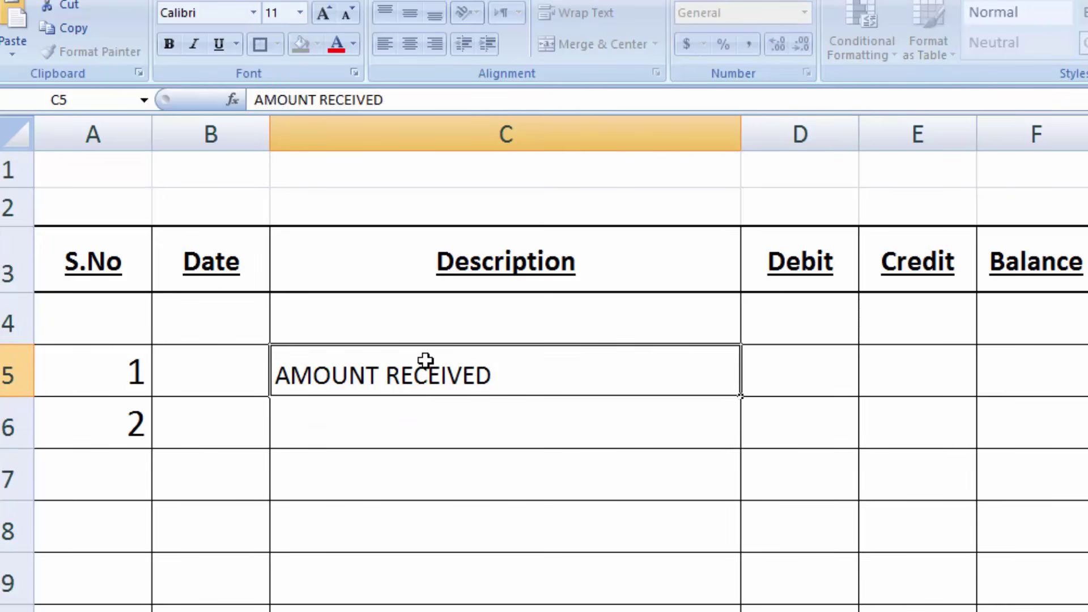
{"action": "key", "text": "BackSpace"}
Test the numbering with PAID in cell C4, and clear that entry again
{"action": "left_click", "coordinate": [316, 316]}
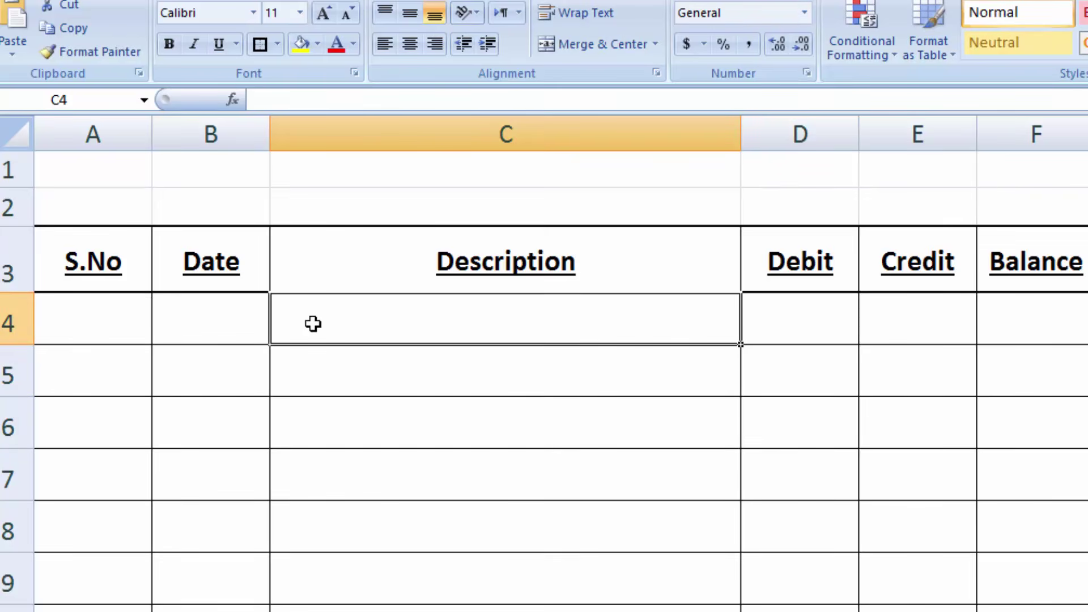
{"action": "type", "text": "PAID"}
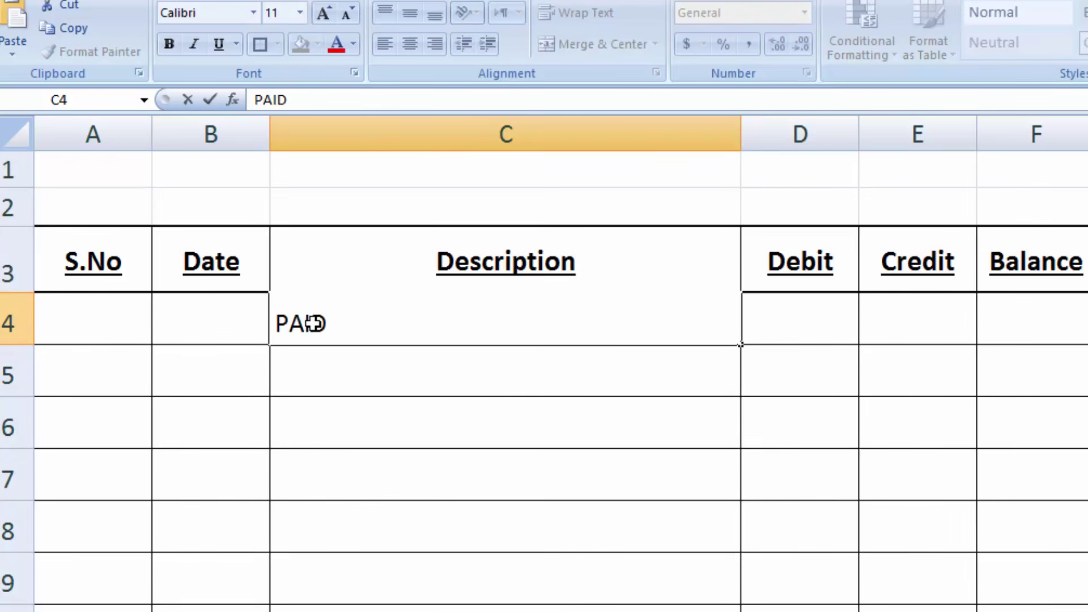
{"action": "key", "text": "Tab"}
{"action": "left_click", "coordinate": [379, 320]}
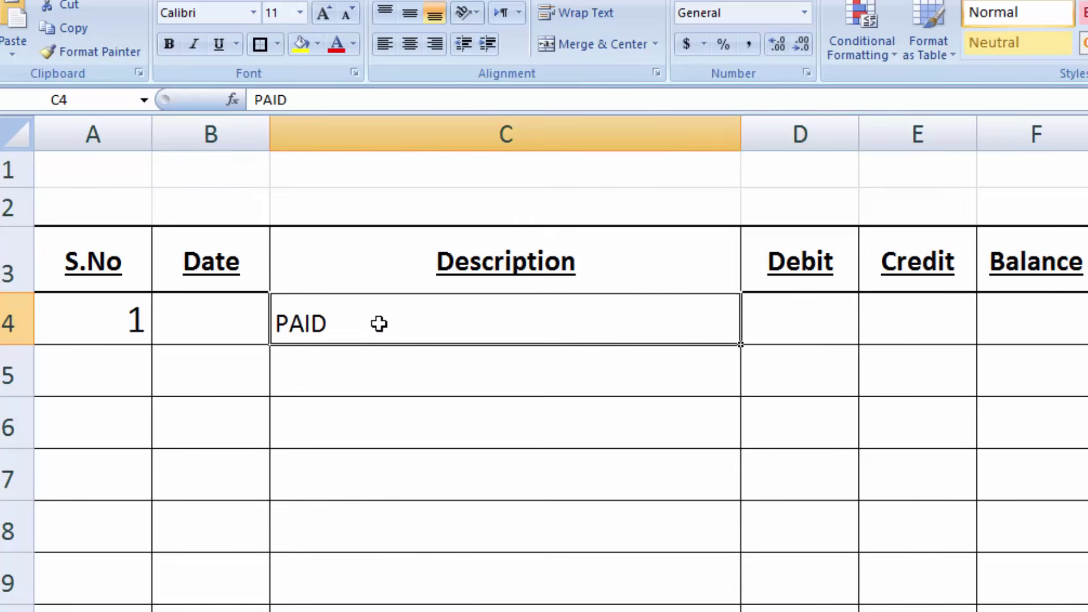
{"action": "key", "text": "BackSpace"}
{"action": "left_click", "coordinate": [376, 362]}
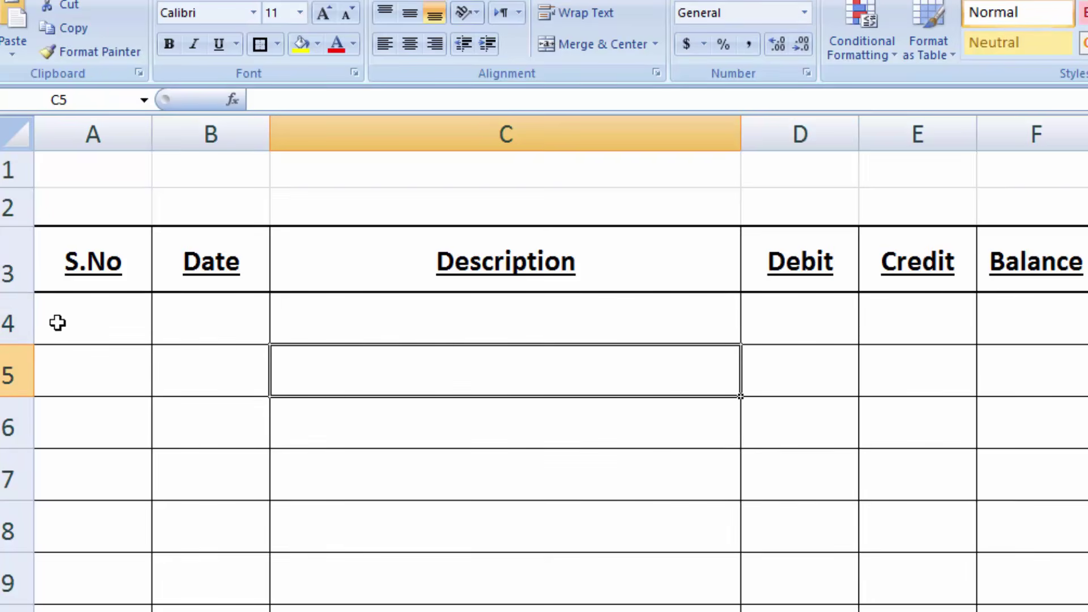
Insert a blank row directly below the header row, above the first numbered row
{"action": "left_click", "coordinate": [13, 320]}
{"action": "right_click", "coordinate": [12, 321]}
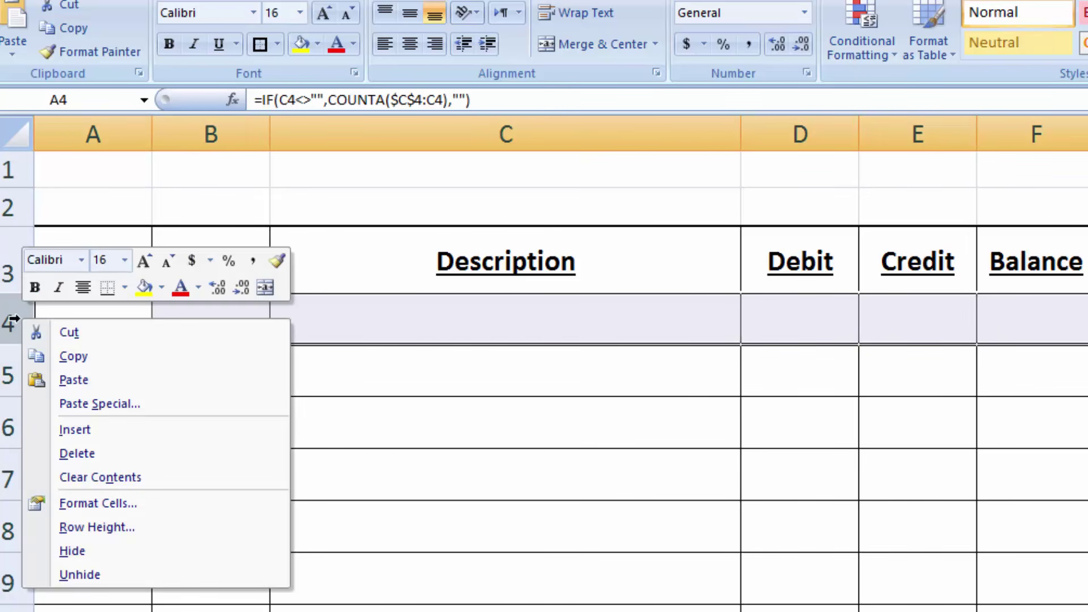
{"action": "left_click", "coordinate": [77, 431]}
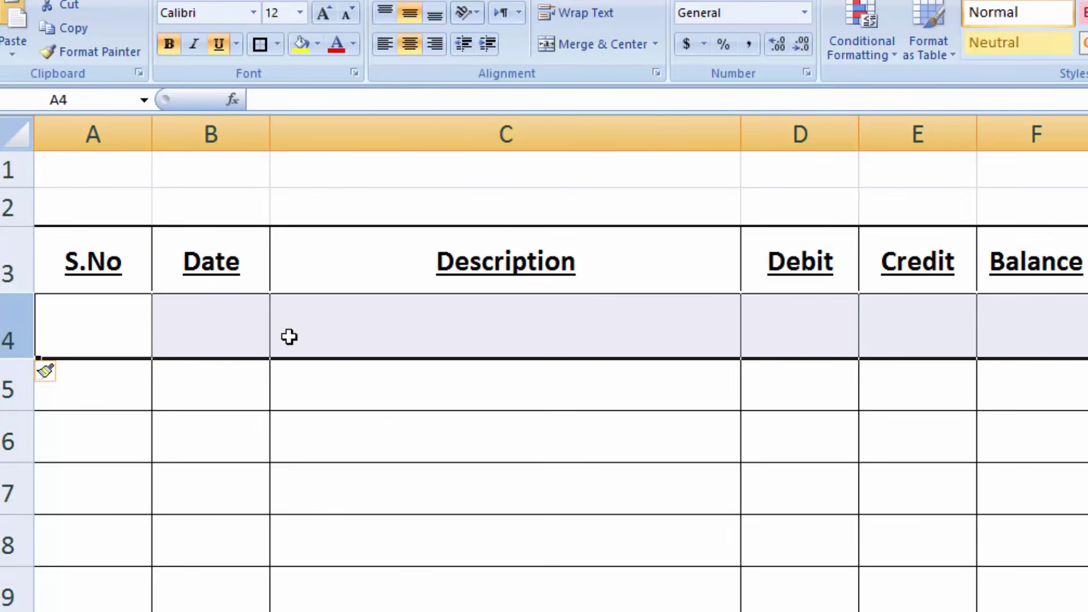
Enter Opening Balance as the description in C4 and 3500 as its balance in F4
{"action": "left_click", "coordinate": [324, 339]}
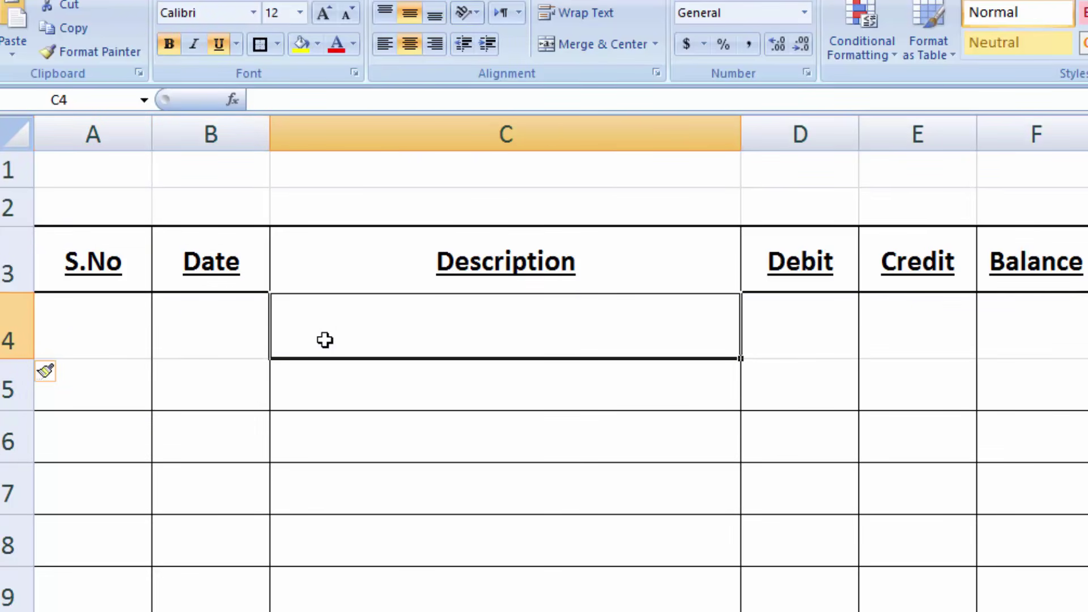
{"action": "type", "text": "Opening "}
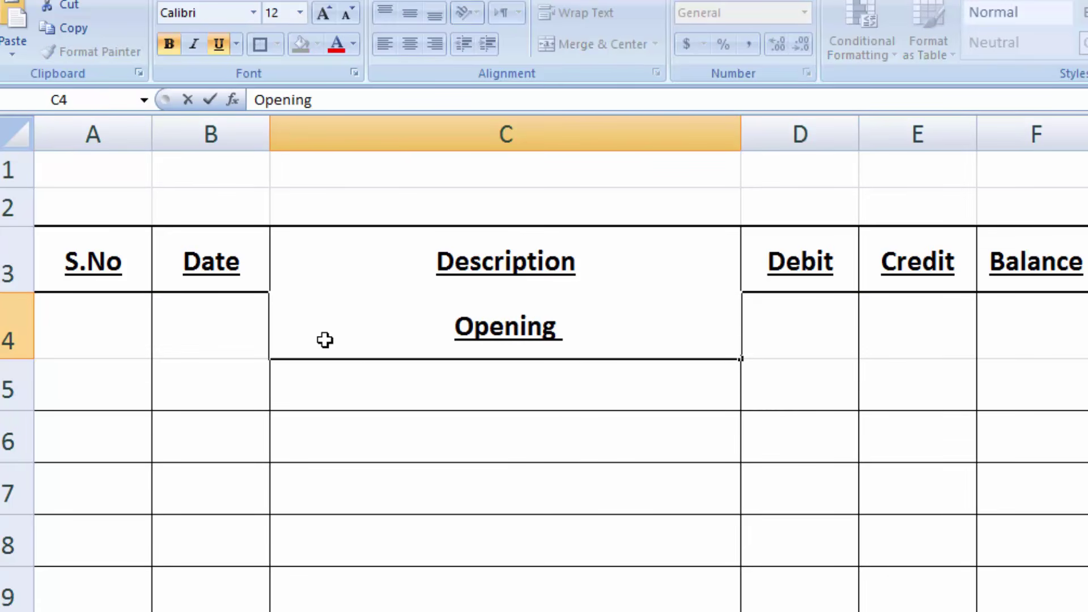
{"action": "type", "text": "Balance"}
{"action": "key", "text": "Tab"}
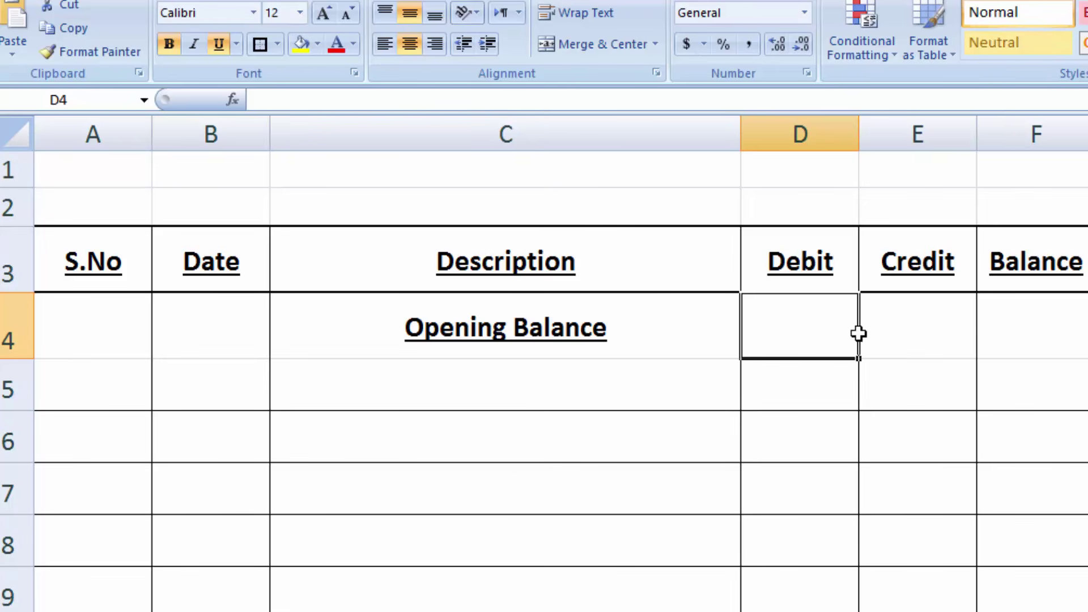
{"action": "left_click", "coordinate": [1009, 330]}
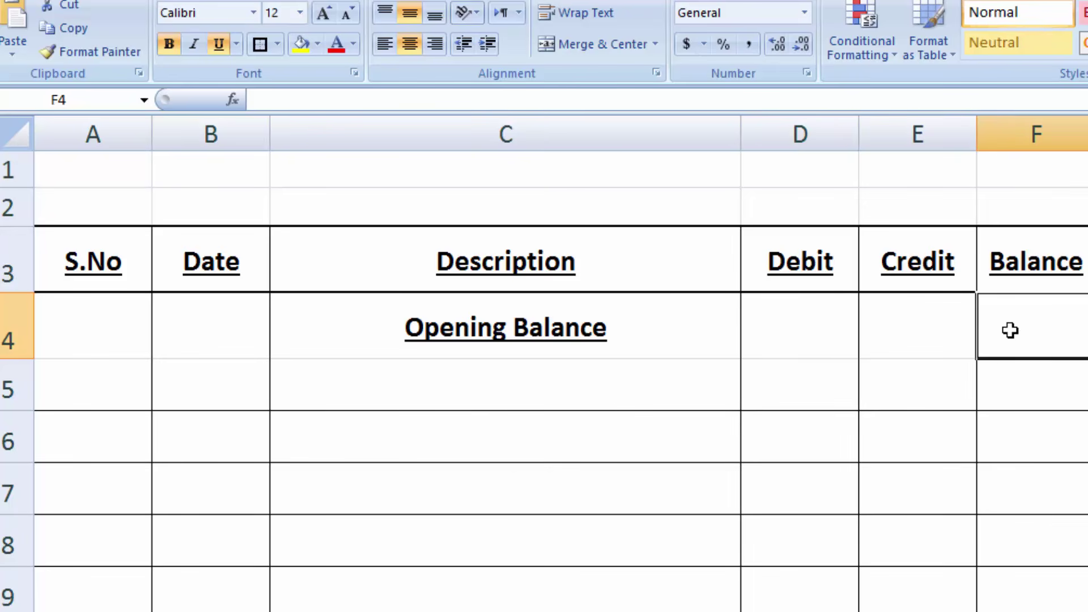
{"action": "type", "text": "3500"}
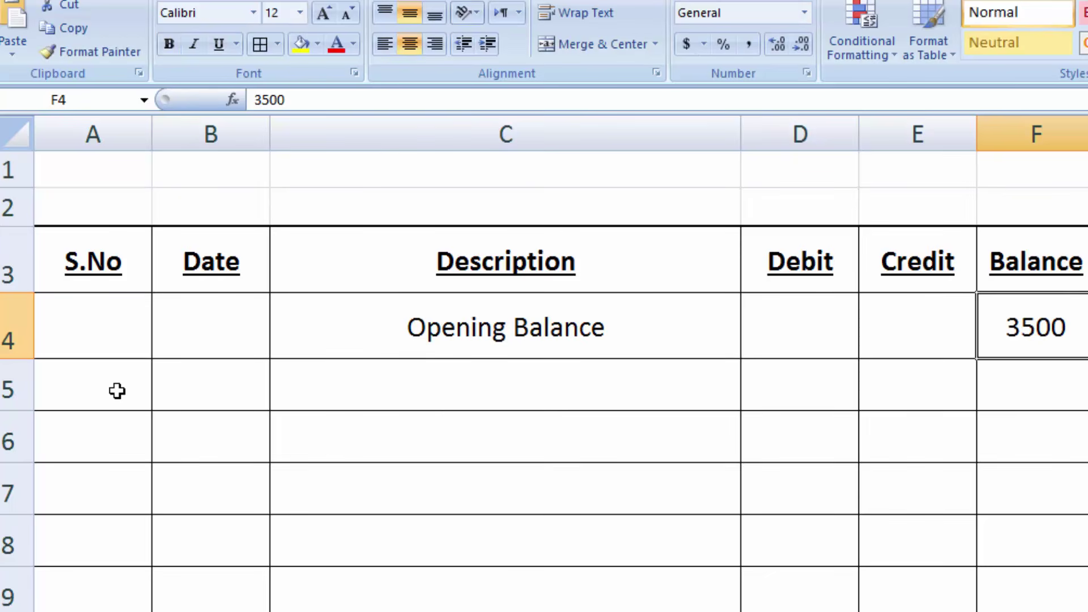
Enter 3500 as the debit amount of the Opening Balance row in D4
{"action": "left_click", "coordinate": [117, 390]}
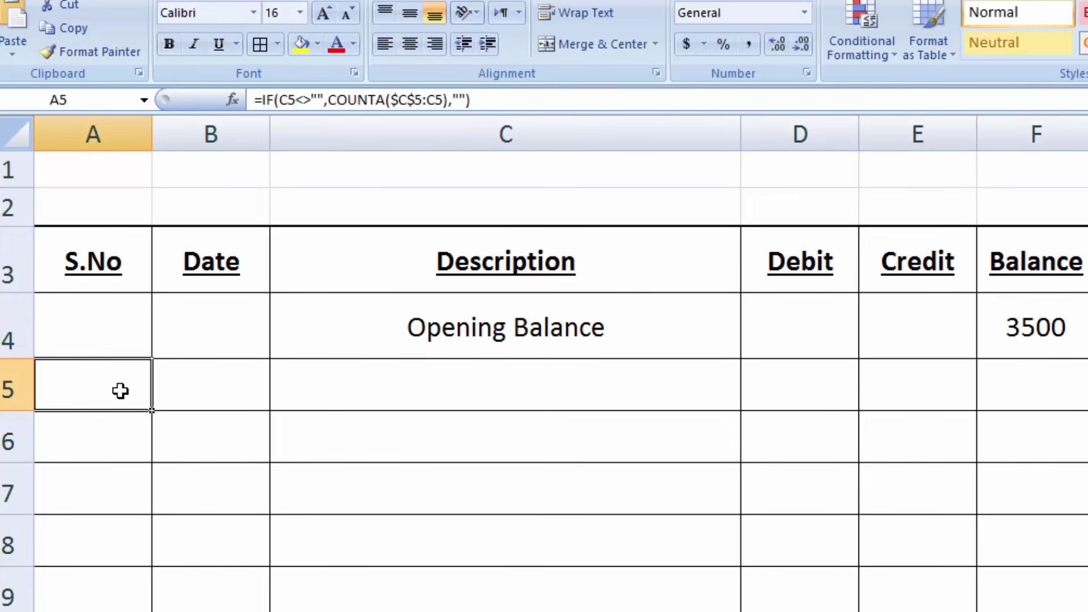
{"action": "left_click", "coordinate": [442, 395]}
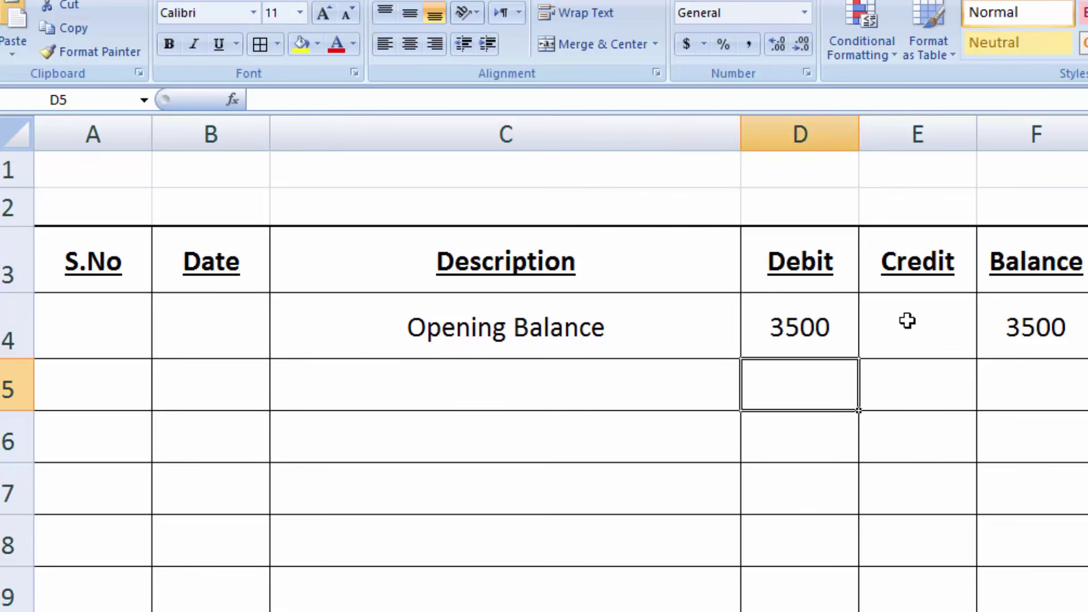
{"action": "left_click", "coordinate": [1006, 325]}
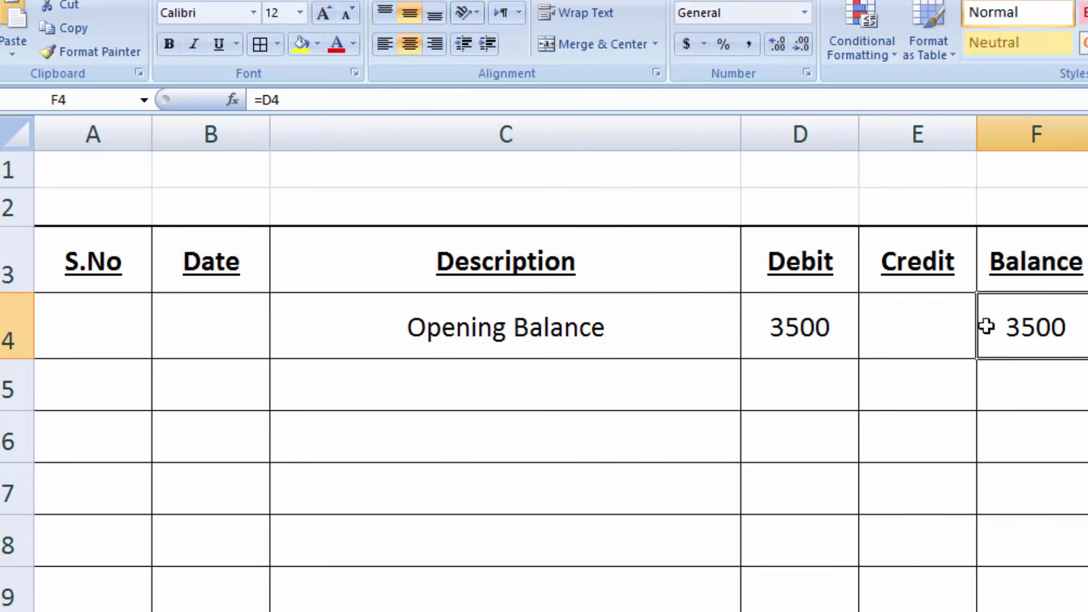
{"action": "left_click", "coordinate": [845, 316]}
{"action": "type", "text": "3500"}
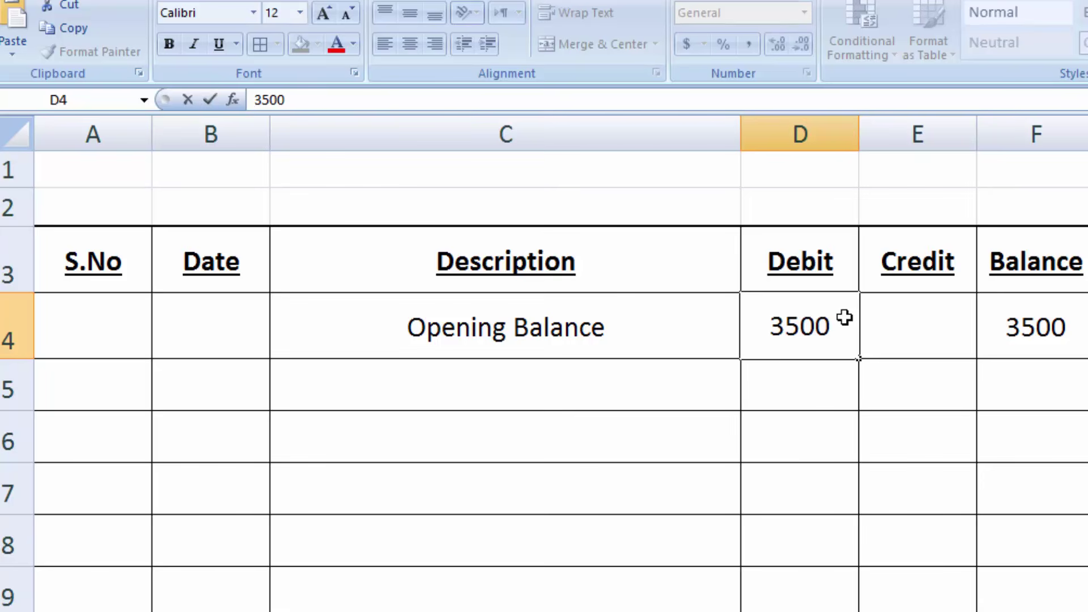
{"action": "key", "text": "Tab"}
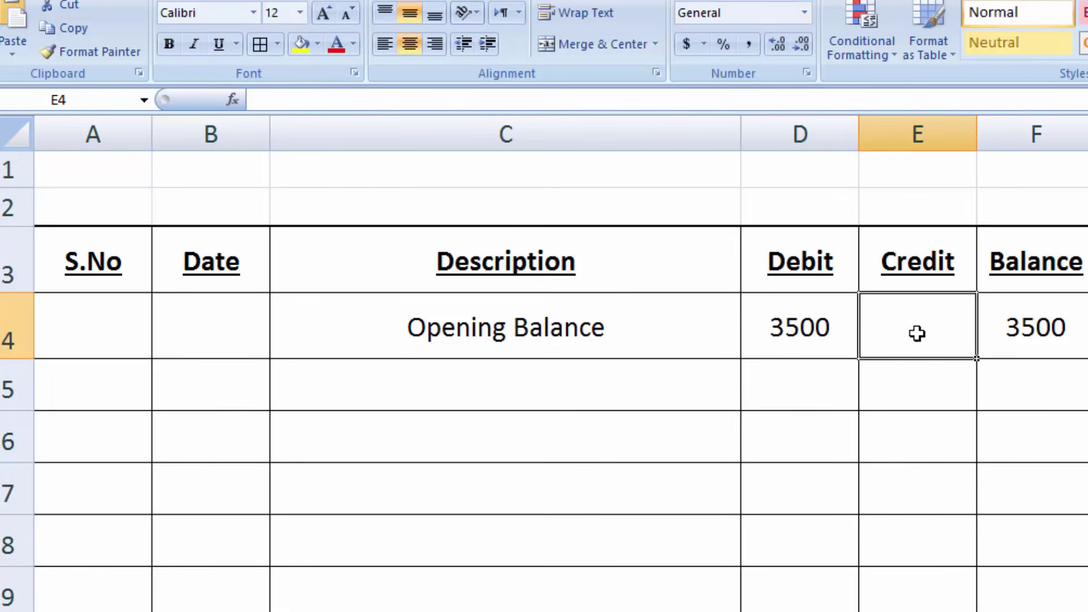
Link the opening balance in F4 to the debit amount with the formula =D4
{"action": "left_click", "coordinate": [1023, 332]}
{"action": "type", "text": "="}
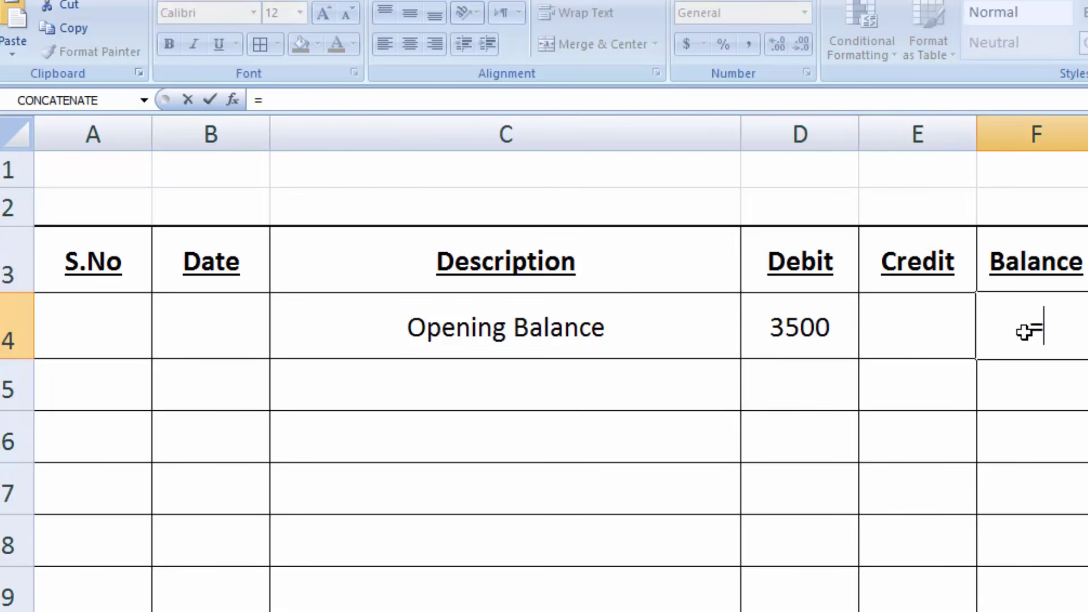
{"action": "left_click", "coordinate": [802, 326]}
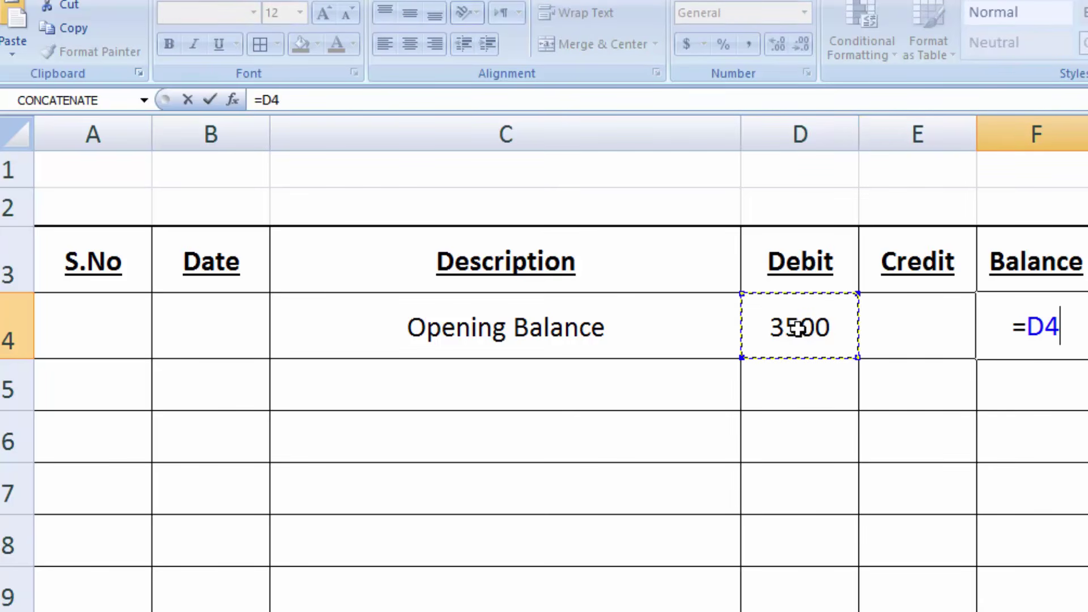
{"action": "key", "text": "Return"}
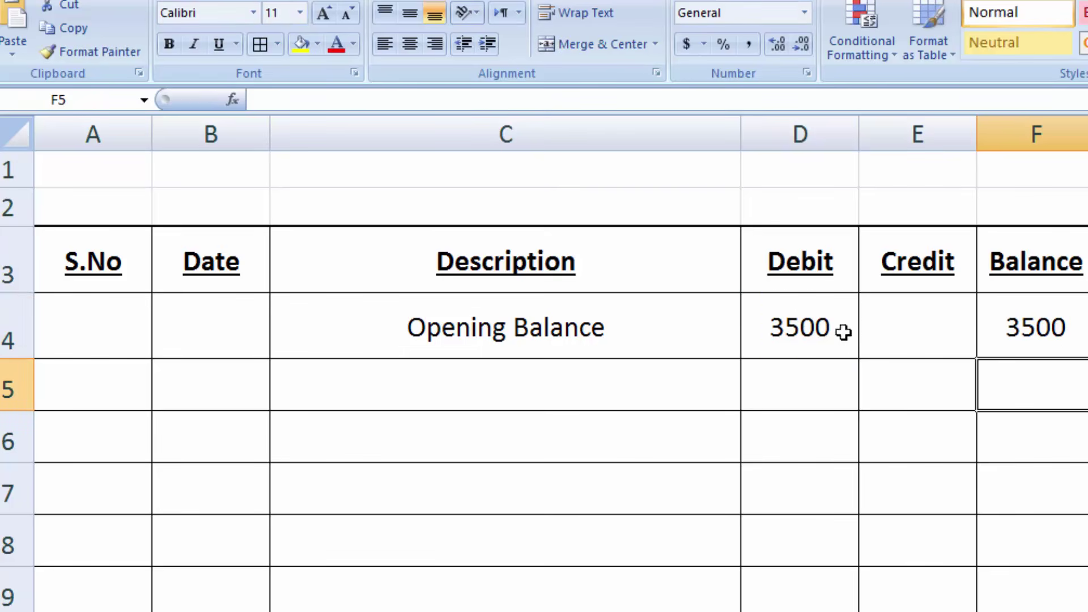
Set the debit amount of the Opening Balance row in D4 to 4000
{"action": "left_click", "coordinate": [822, 327]}
{"action": "type", "text": "4000"}
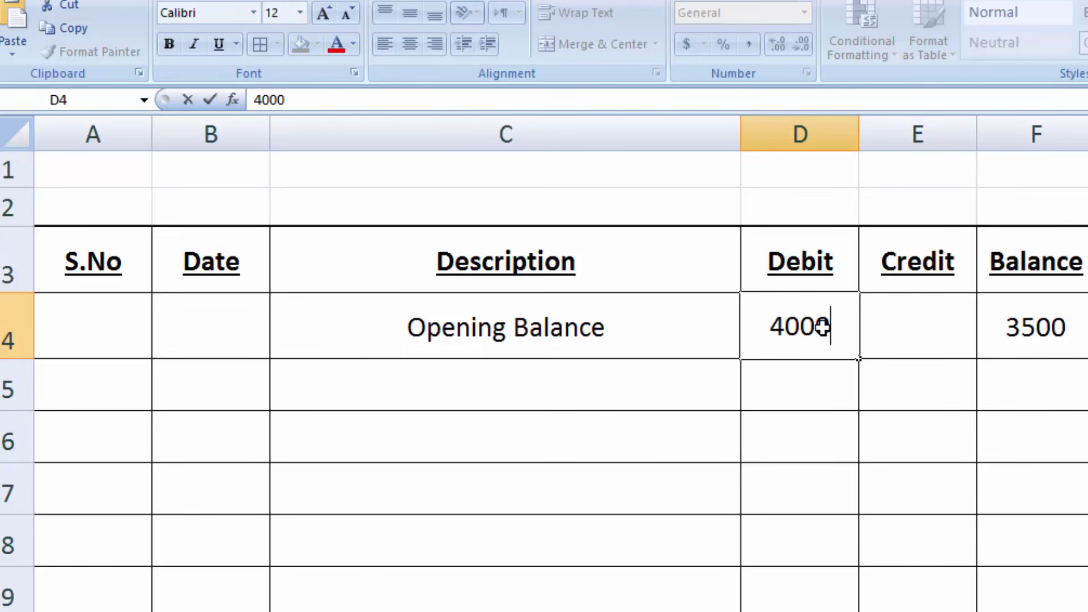
{"action": "key", "text": "Tab"}
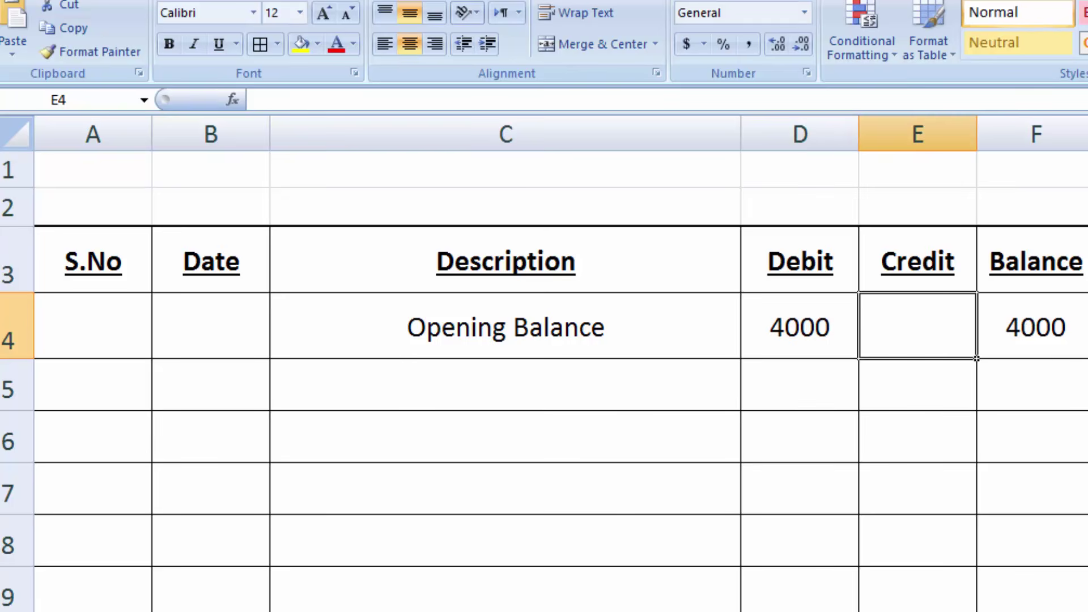
Enter the date 12-aug-2020 in B5 for the first transaction
{"action": "left_click", "coordinate": [216, 395]}
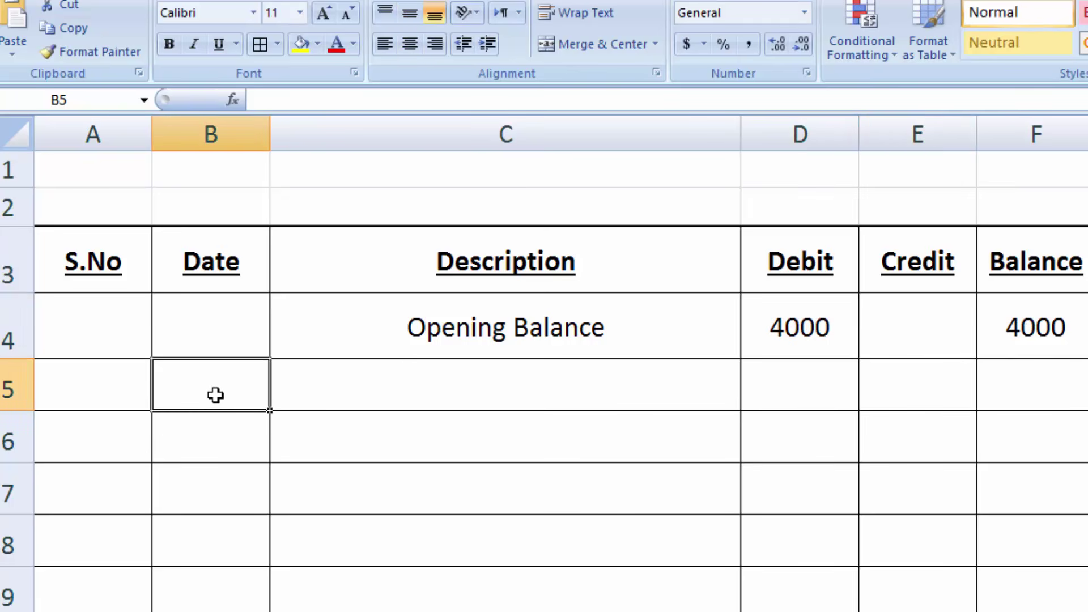
{"action": "type", "text": "12"}
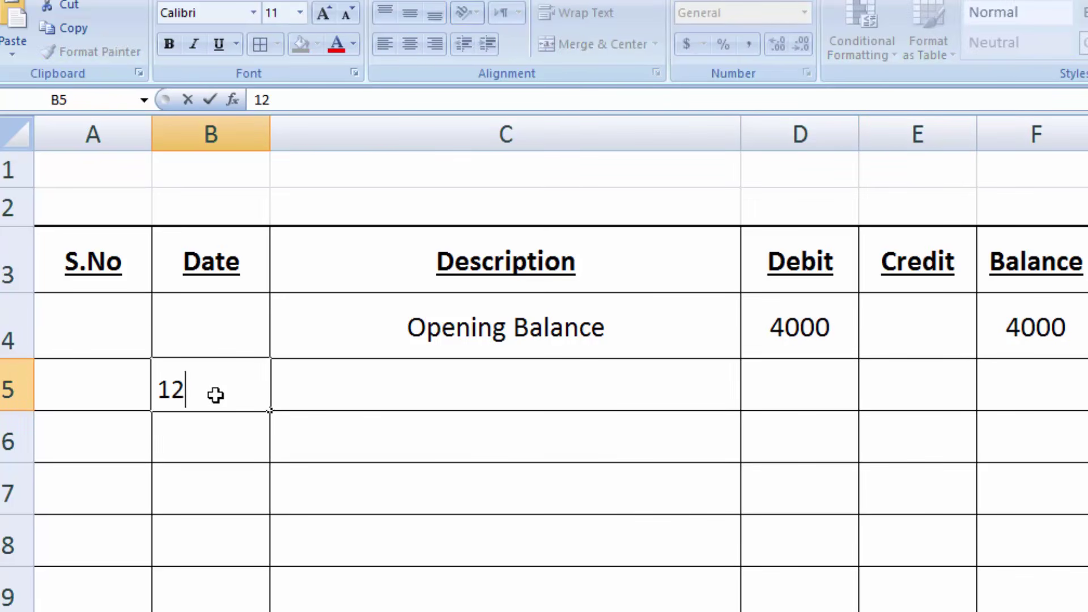
{"action": "type", "text": "-aug"}
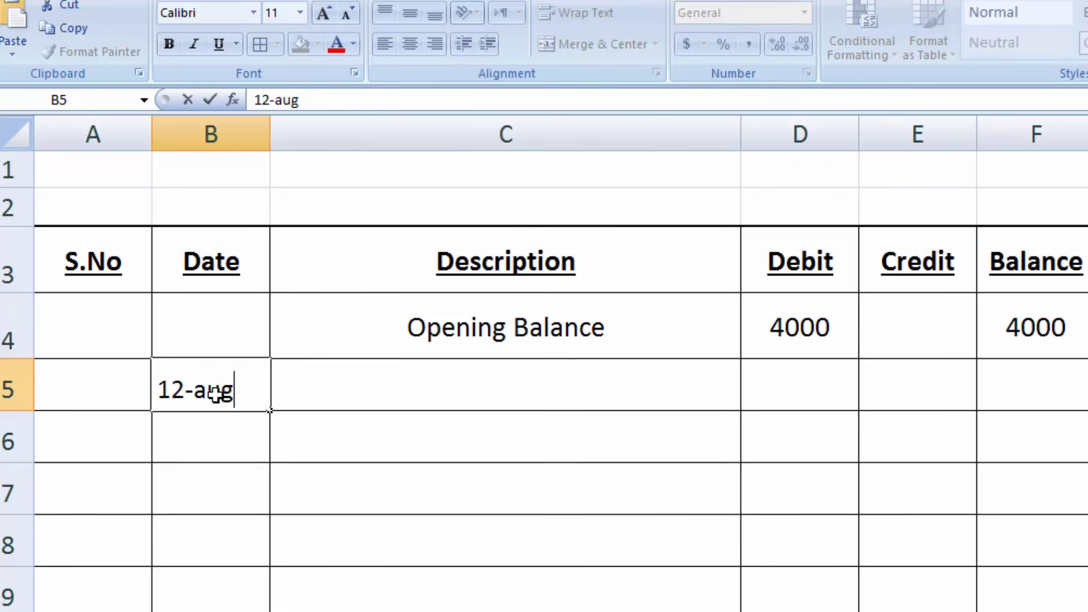
{"action": "type", "text": "-2020"}
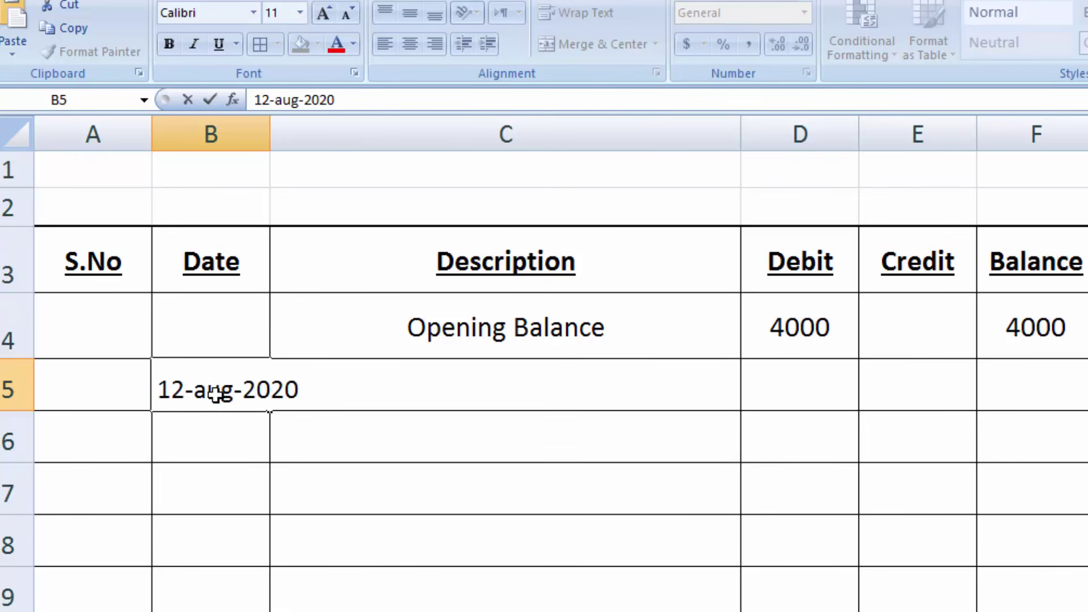
{"action": "key", "text": "Return"}
Enter Purchase Dell computer Laptop as the first transaction's description in C5
{"action": "left_click", "coordinate": [387, 385]}
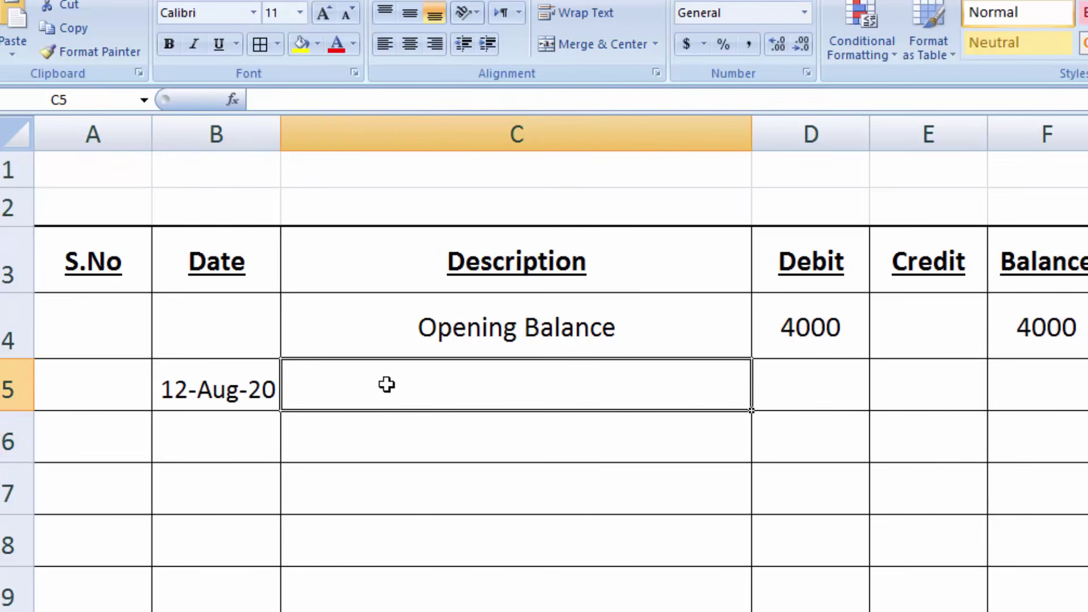
{"action": "type", "text": "Purchase"}
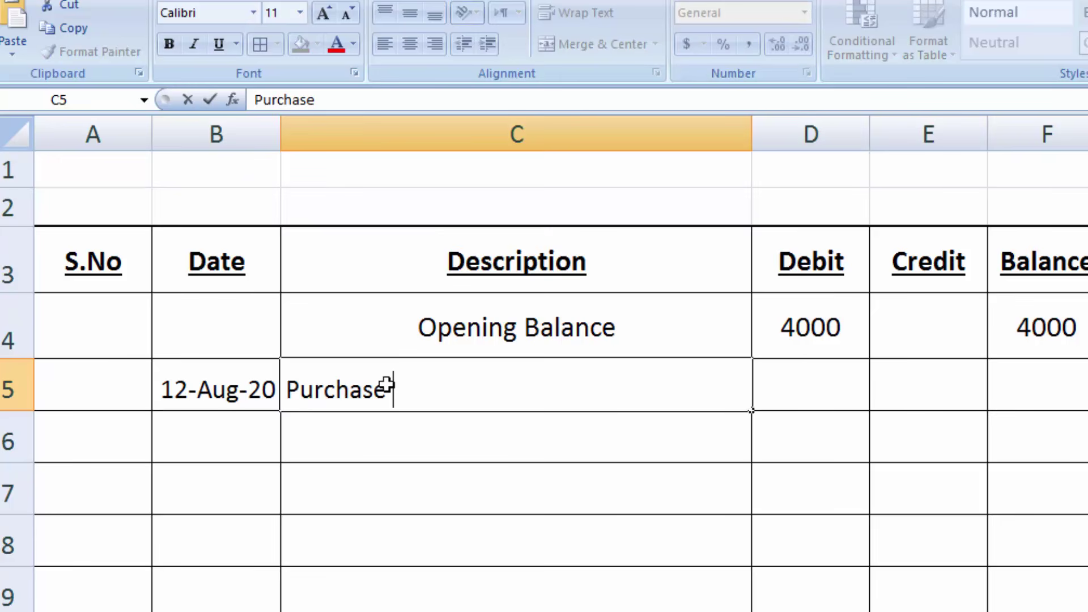
{"action": "type", "text": " Dell comp"}
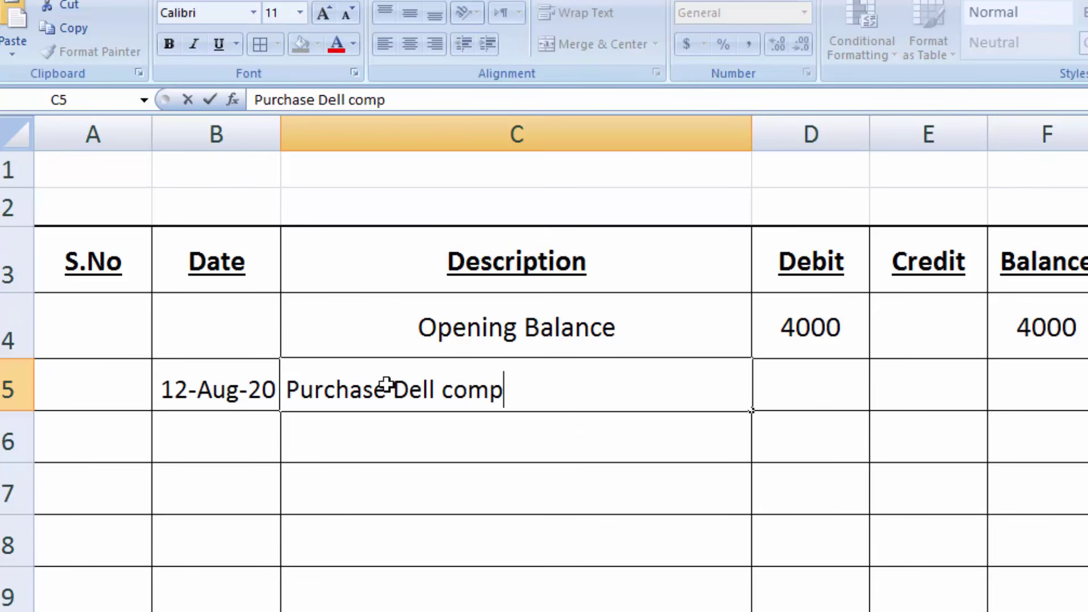
{"action": "type", "text": "uter Lapt"}
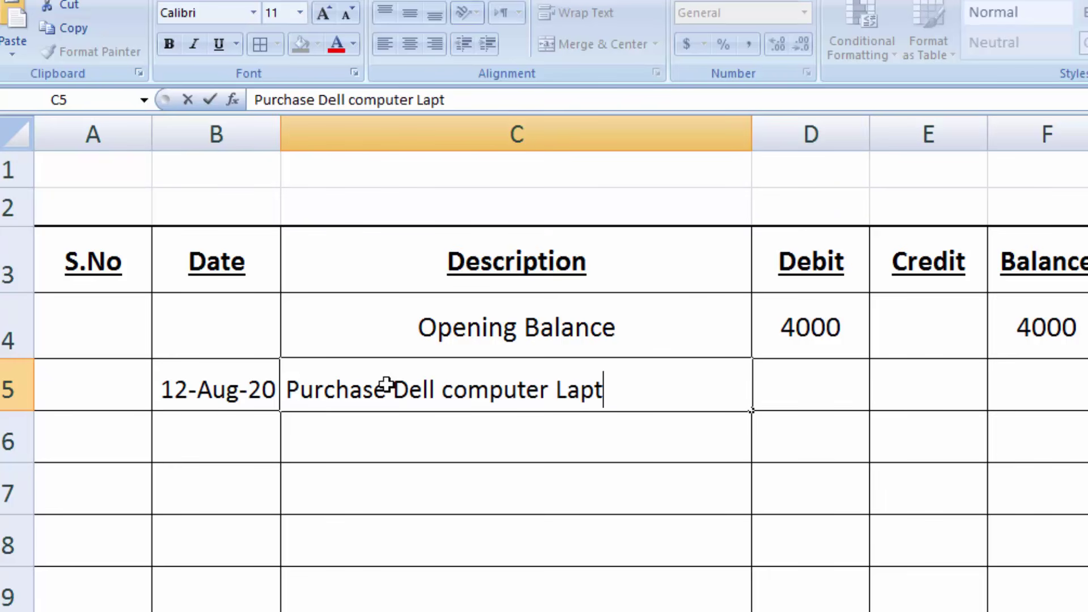
{"action": "type", "text": "io"}
{"action": "key", "text": "BackSpace"}
{"action": "key", "text": "BackSpace"}
{"action": "type", "text": "p"}
{"action": "key", "text": "BackSpace"}
{"action": "type", "text": "op"}
{"action": "key", "text": "Tab"}
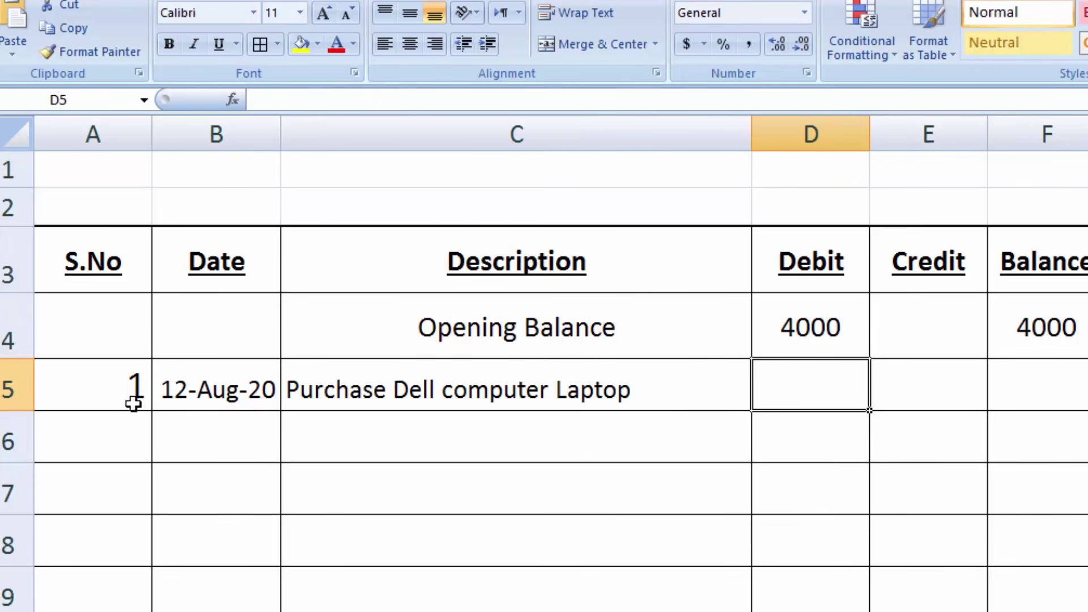
Enter the date 13-Aug-2020 in B6 for the second transaction
{"action": "left_click", "coordinate": [219, 447]}
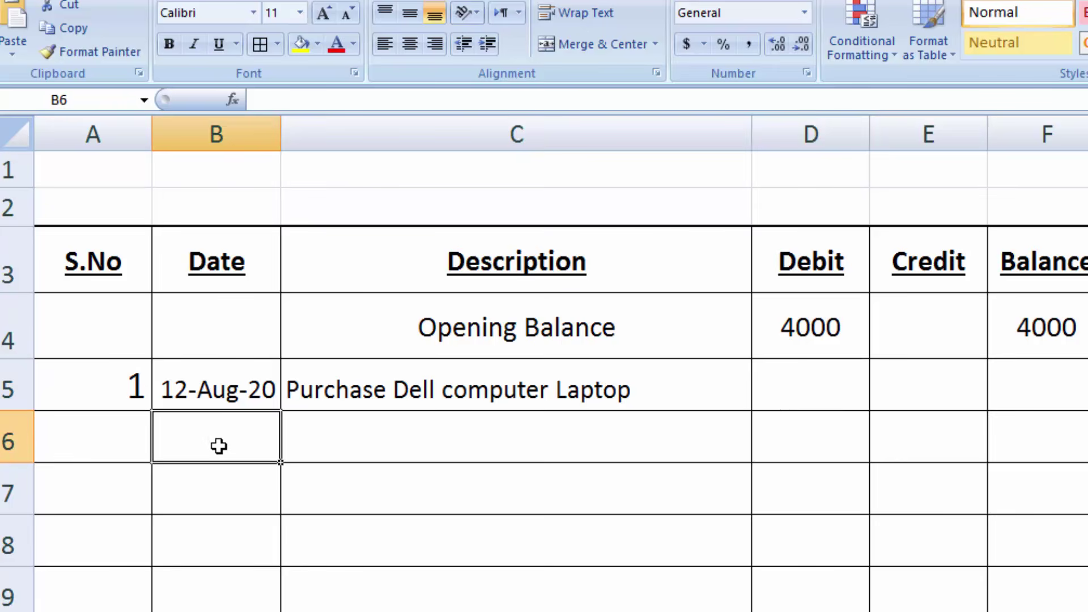
{"action": "type", "text": "13-aug"}
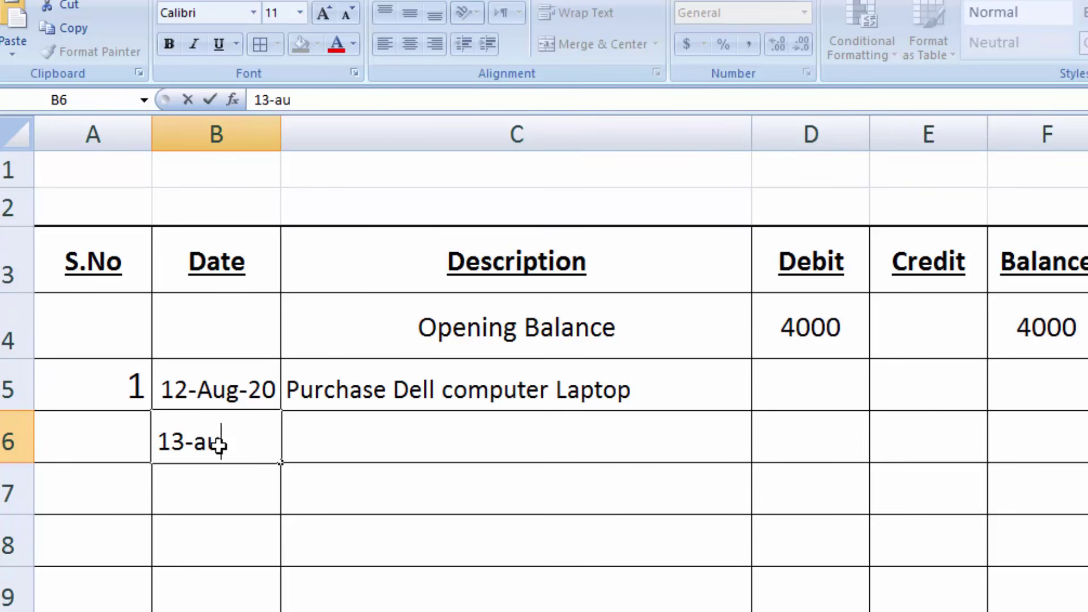
{"action": "key", "text": "BackSpace"}
{"action": "key", "text": "BackSpace"}
{"action": "key", "text": "BackSpace"}
{"action": "type", "text": "Aug-2020"}
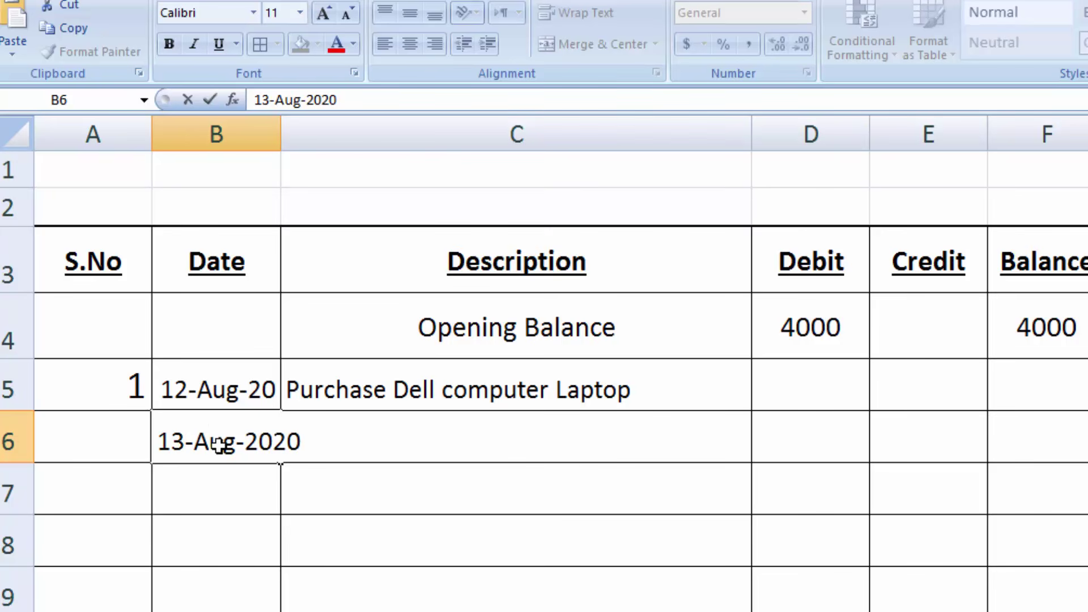
{"action": "key", "text": "Return"}
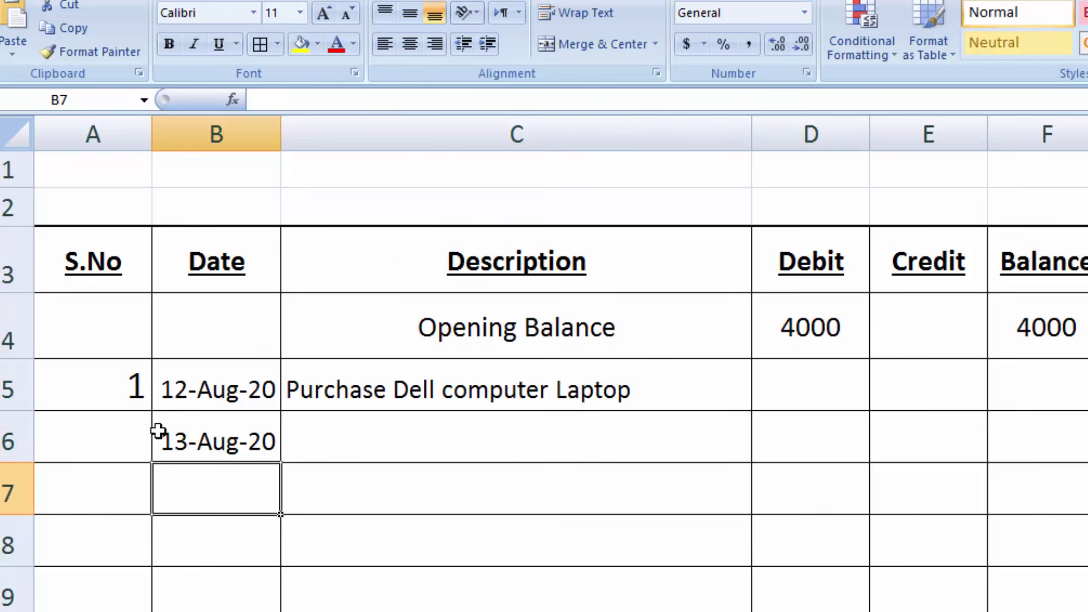
Enter Purchase of Lenivo Laptop as the second transaction's description in C6
{"action": "left_click", "coordinate": [317, 438]}
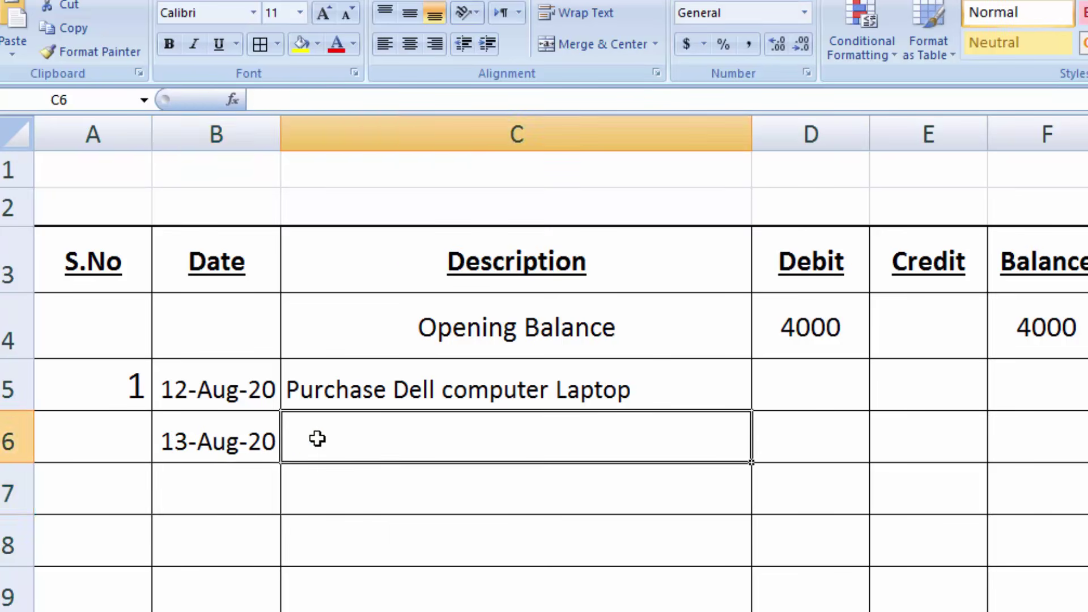
{"action": "type", "text": "Purchase "}
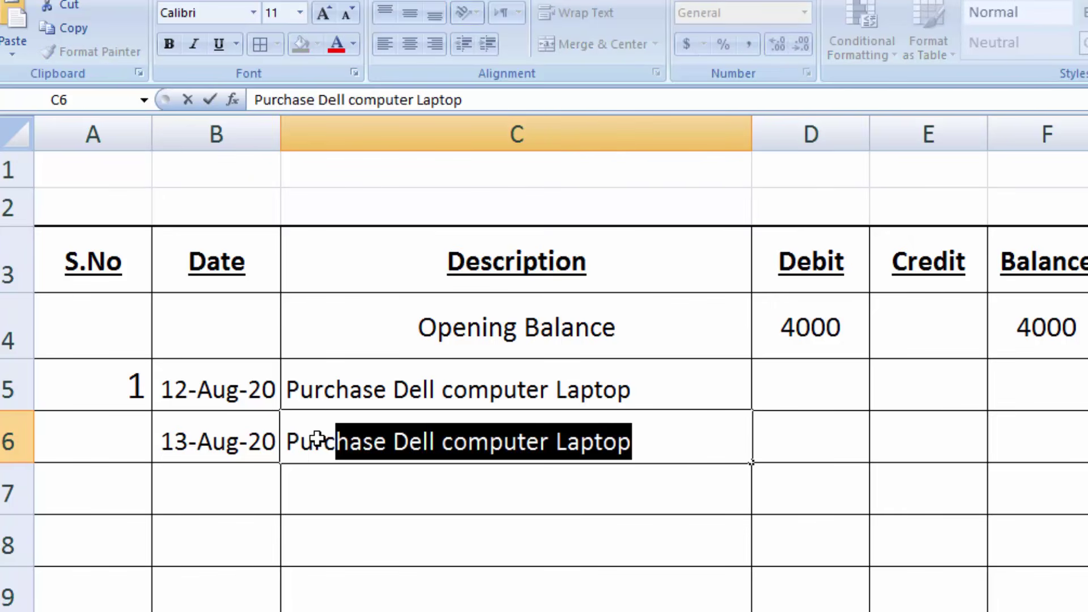
{"action": "type", "text": "of "}
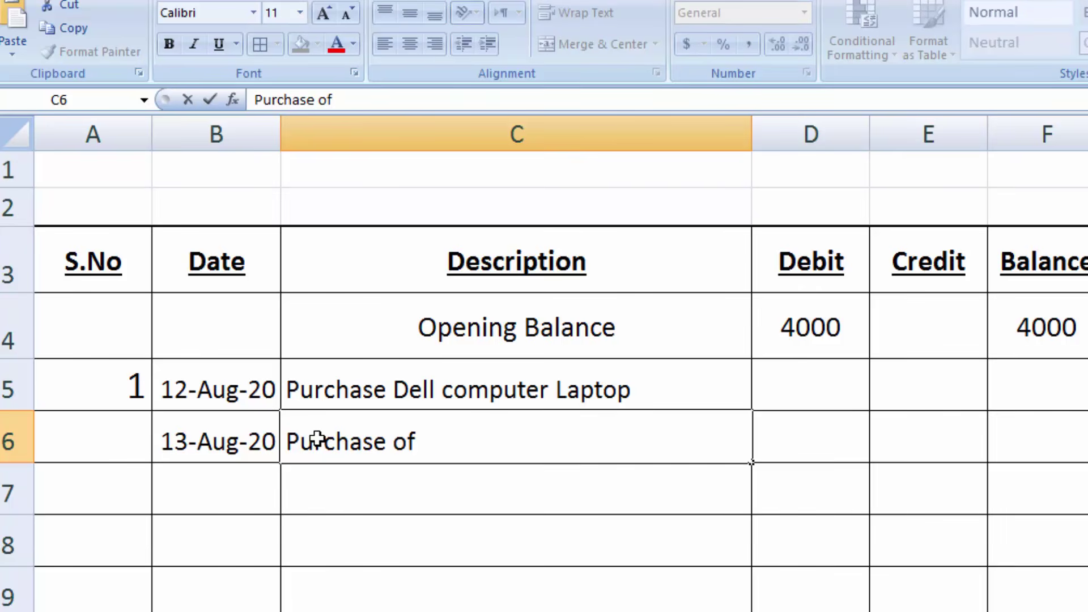
{"action": "type", "text": "Leni"}
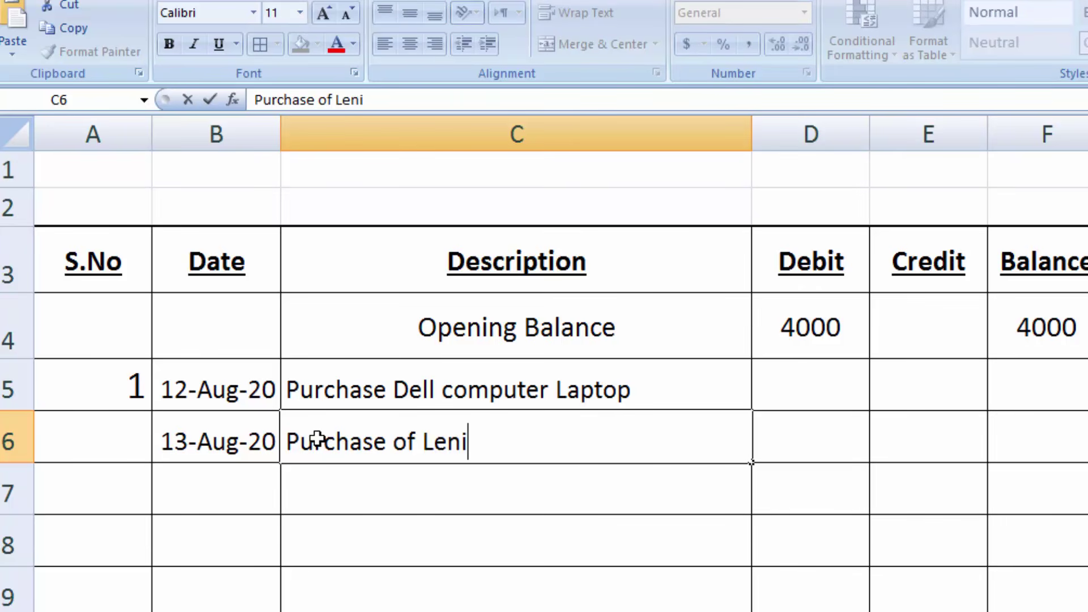
{"action": "type", "text": "vo Laptop"}
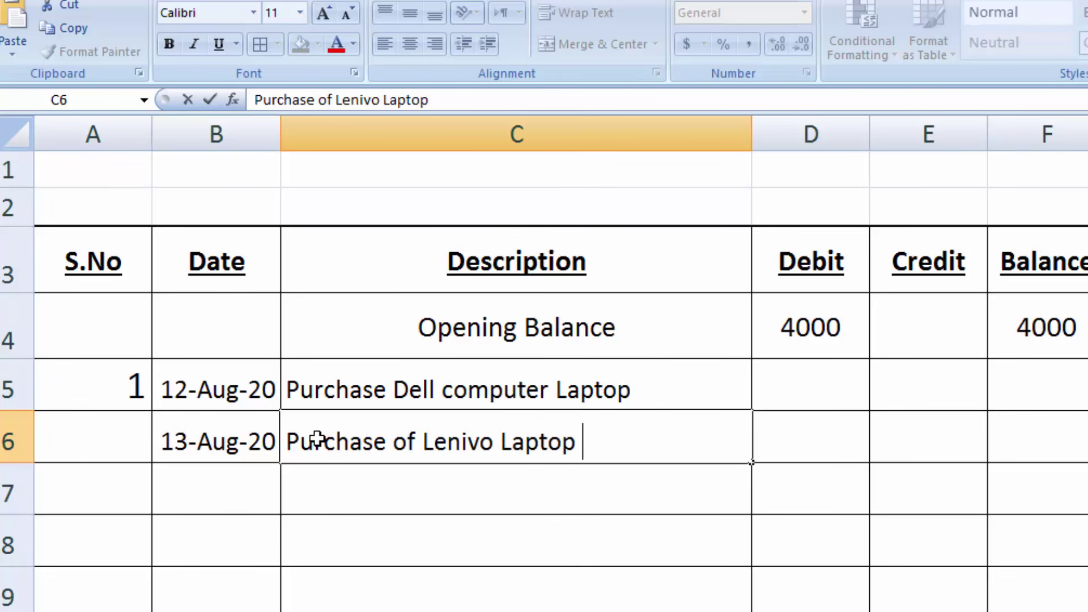
{"action": "key", "text": "Tab"}
{"action": "key", "text": "Tab"}
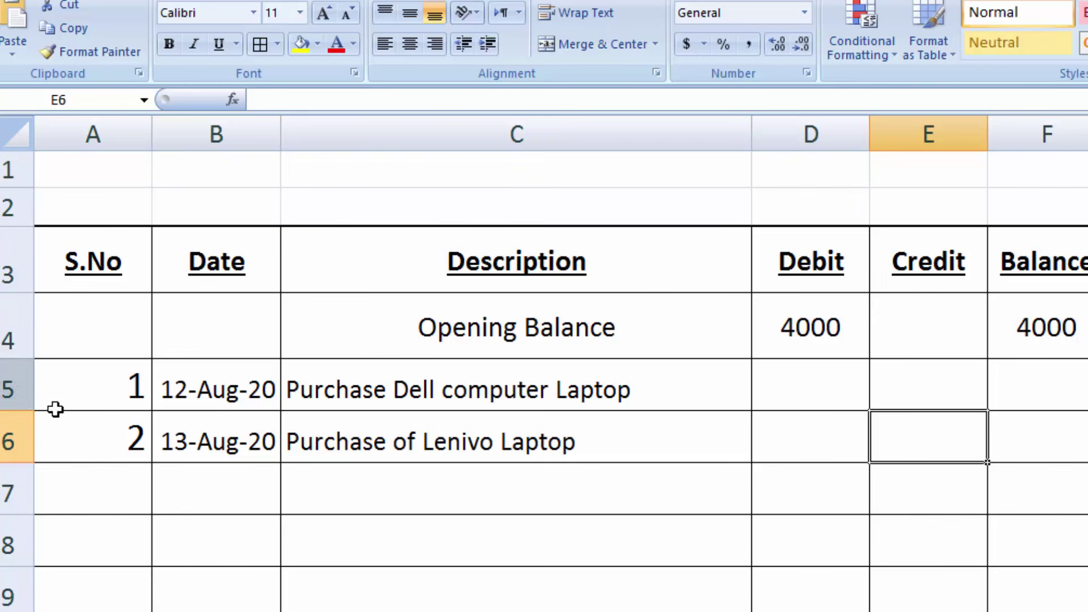
Enter the credit amounts of the two laptop purchases: 3200 in E5 and 3100 in E6
{"action": "left_click", "coordinate": [881, 372]}
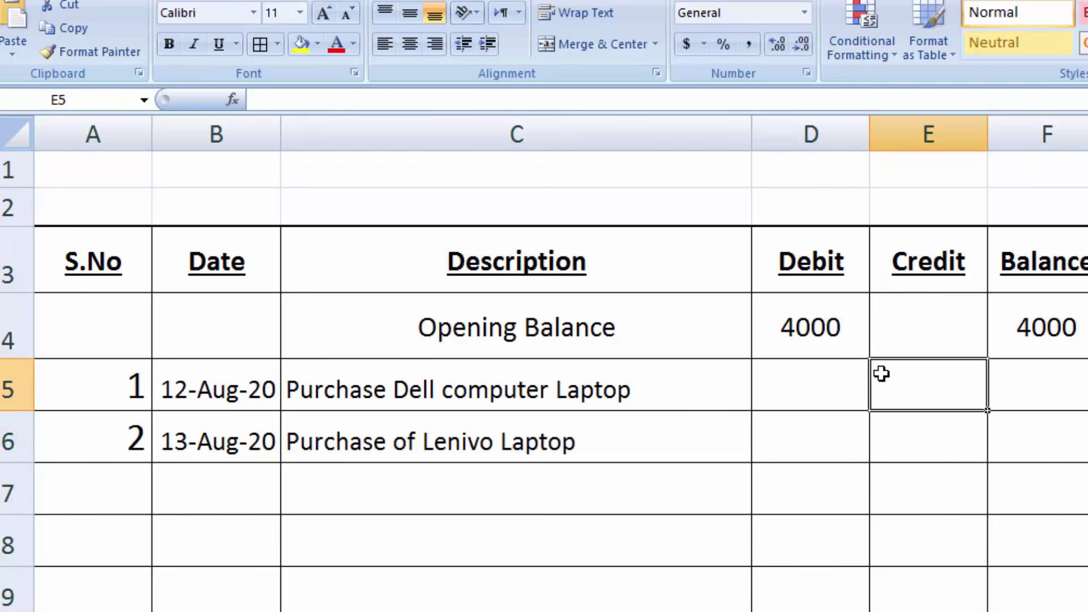
{"action": "type", "text": "3"}
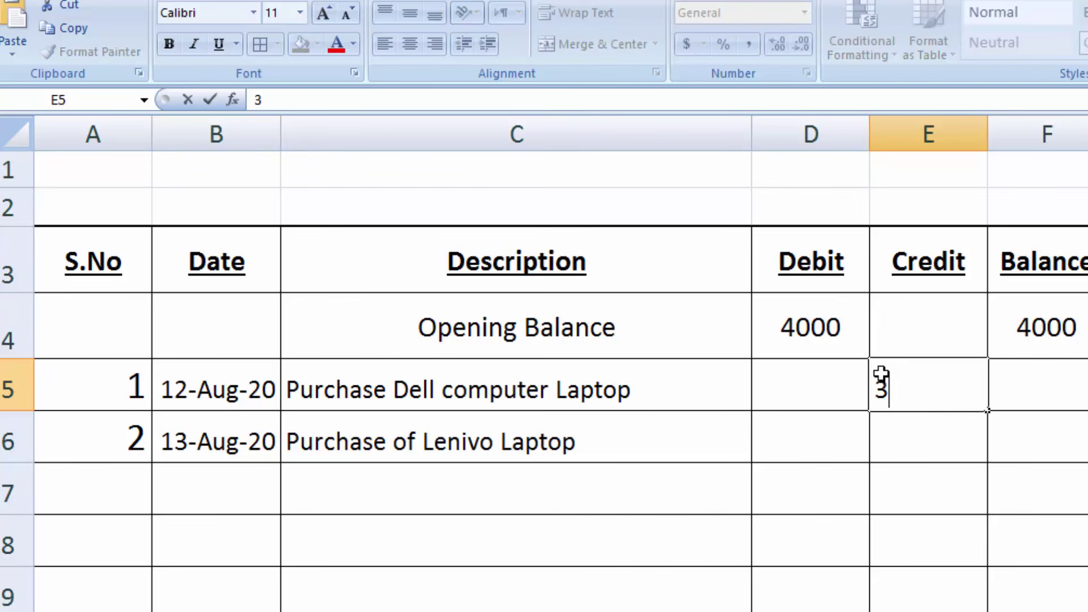
{"action": "type", "text": "200"}
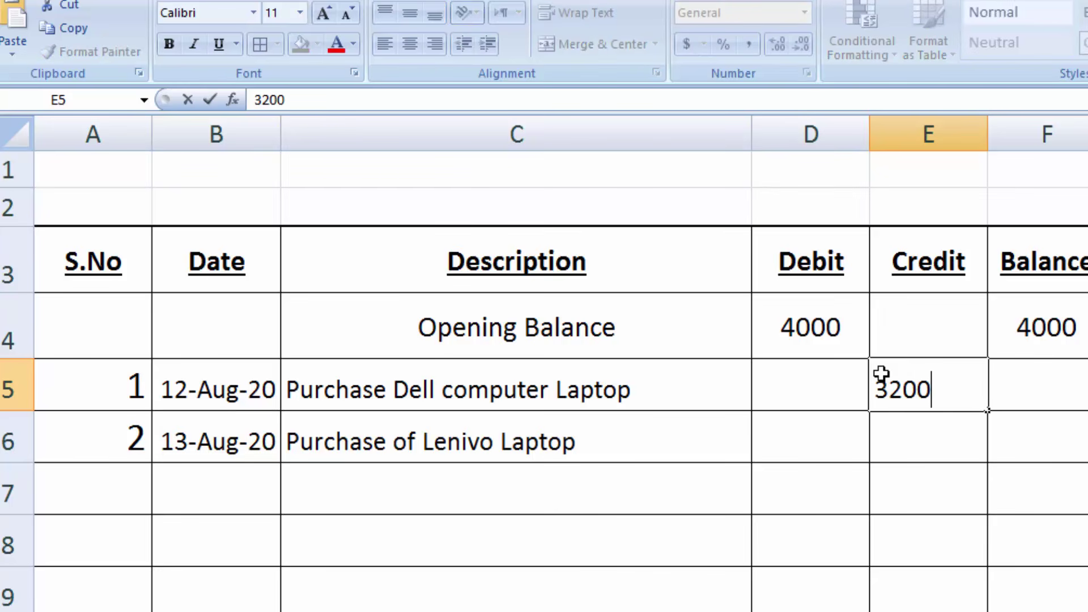
{"action": "key", "text": "Return"}
{"action": "type", "text": "3100"}
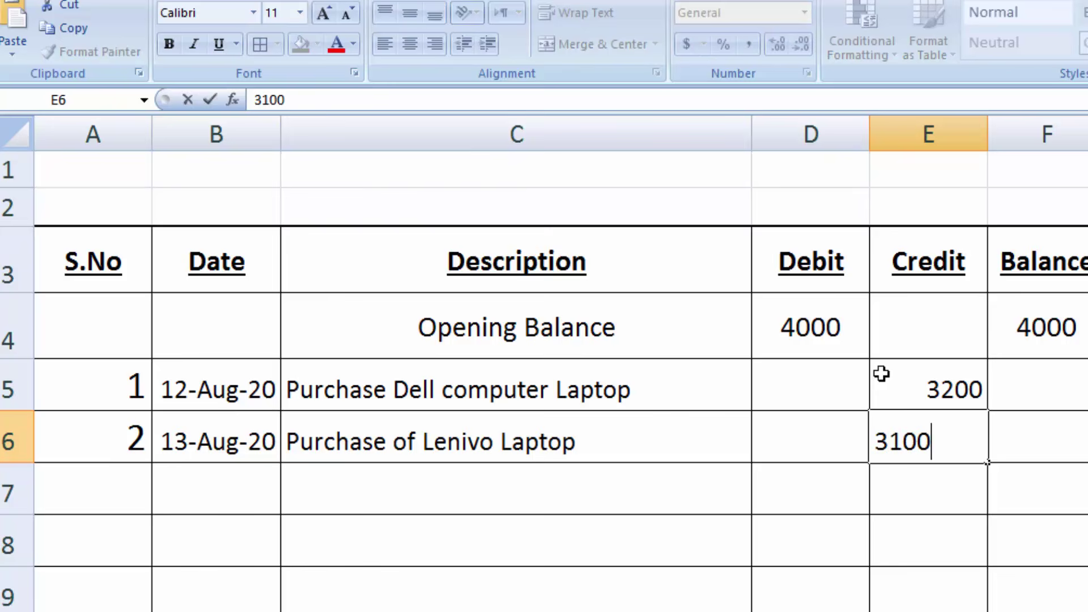
{"action": "key", "text": "Return"}
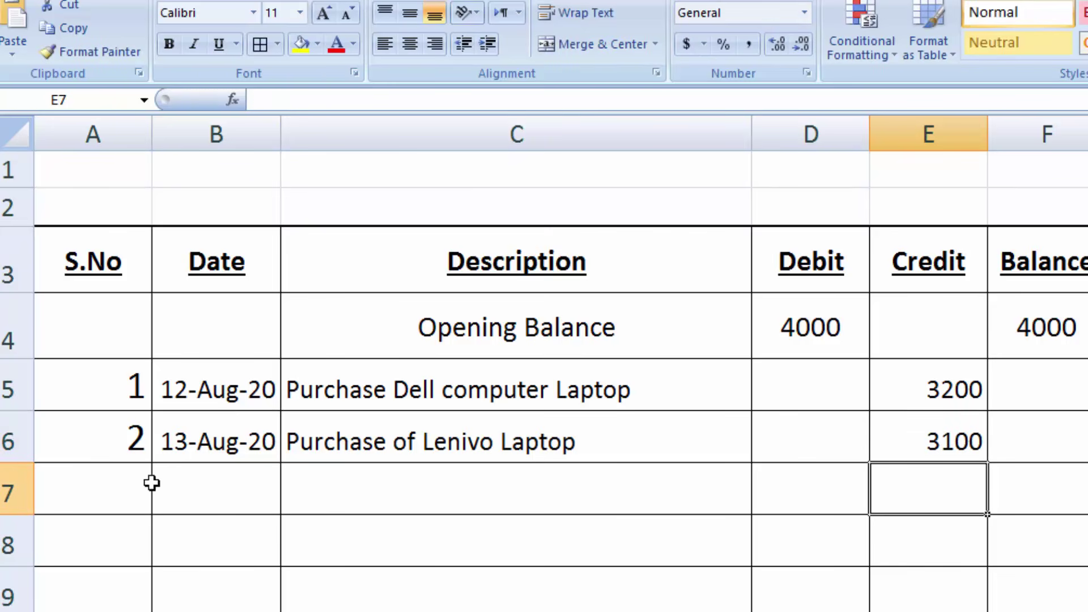
Copy the second transaction's date down into B7 for the third transaction
{"action": "left_click", "coordinate": [233, 488]}
{"action": "type", "text": "1"}
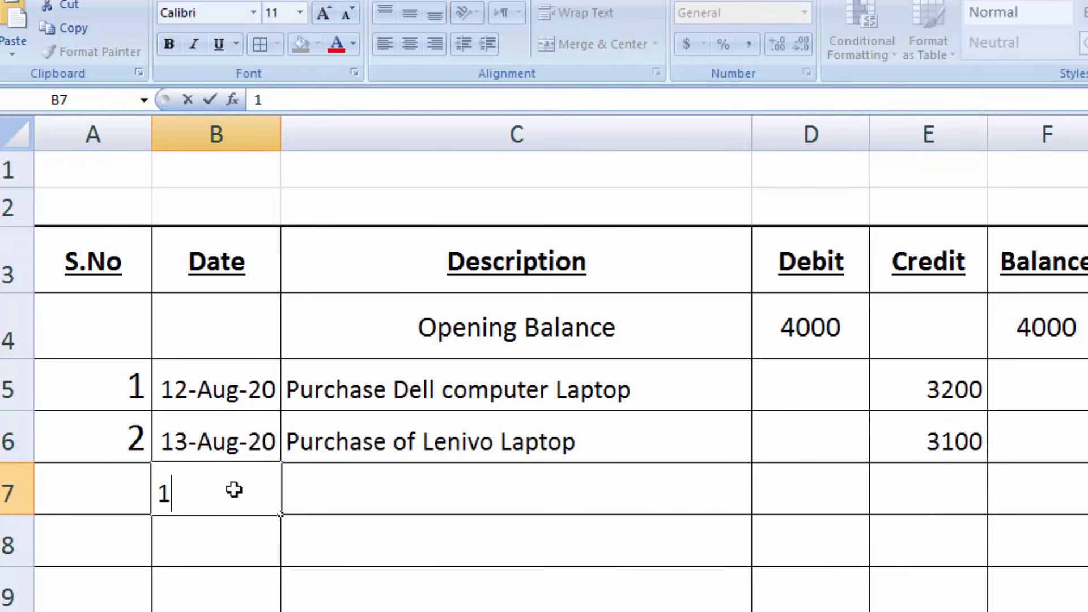
{"action": "key", "text": "BackSpace"}
{"action": "key", "text": "Escape"}
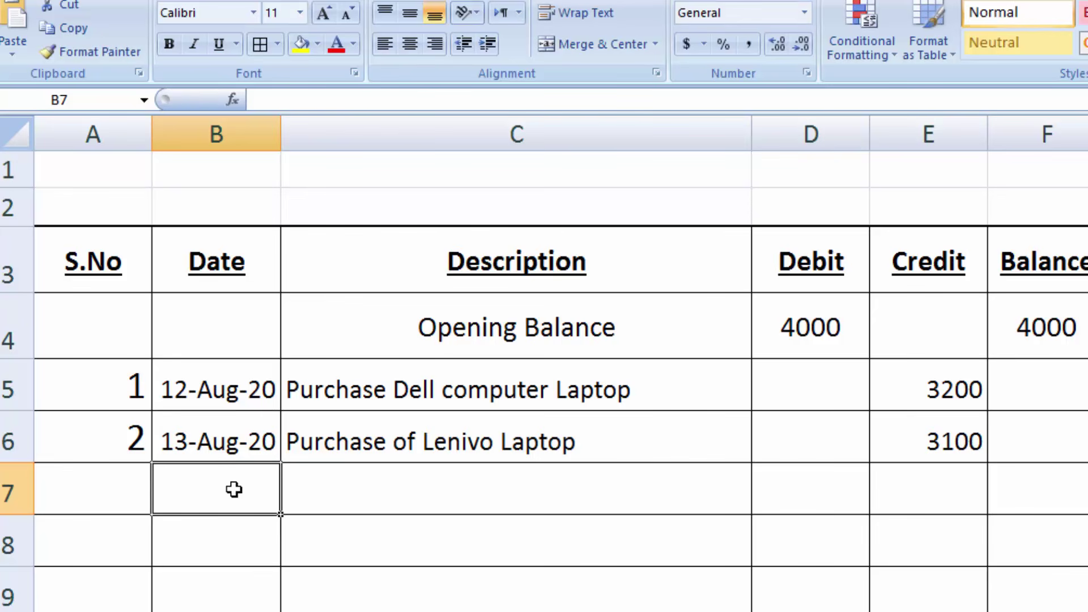
{"action": "key", "text": "ctrl+d"}
{"action": "key", "text": "Tab"}
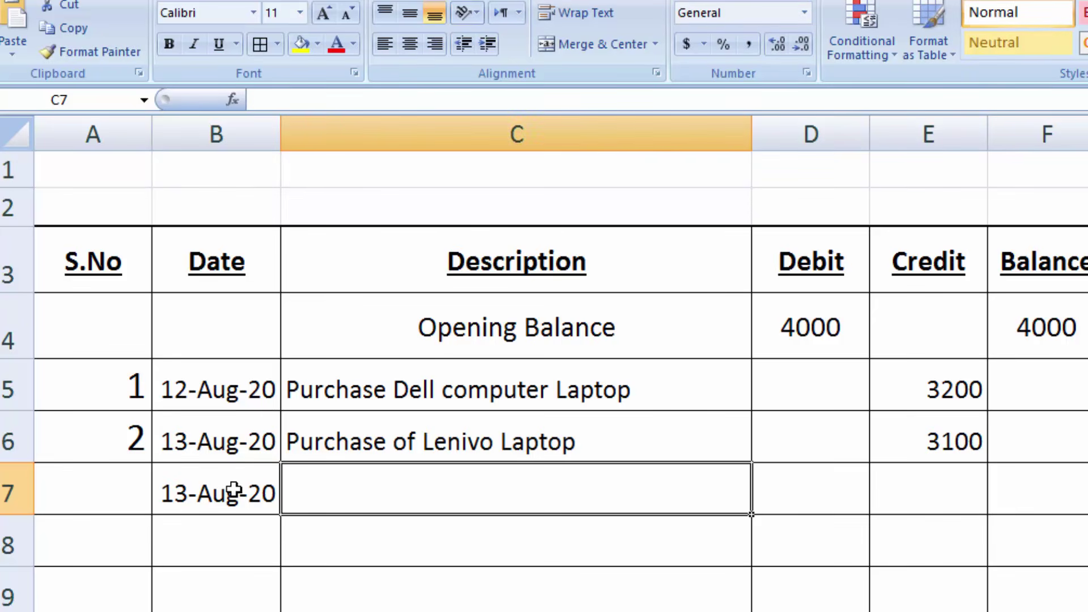
Enter Sale of Dell Laptop as the third transaction's description in C7
{"action": "type", "text": "Sales"}
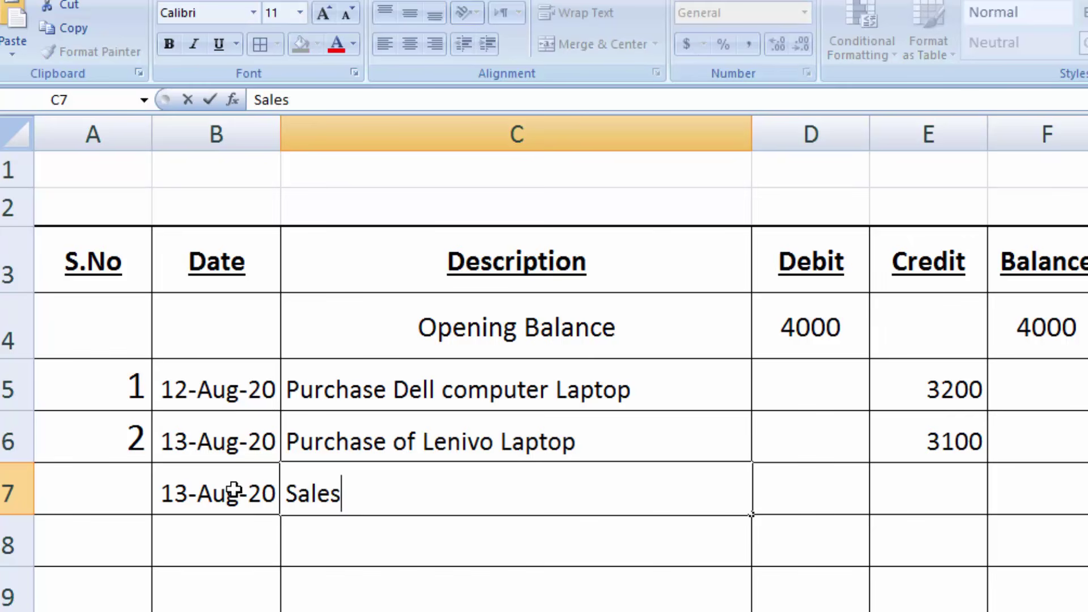
{"action": "key", "text": "BackSpace"}
{"action": "type", "text": "of Dell "}
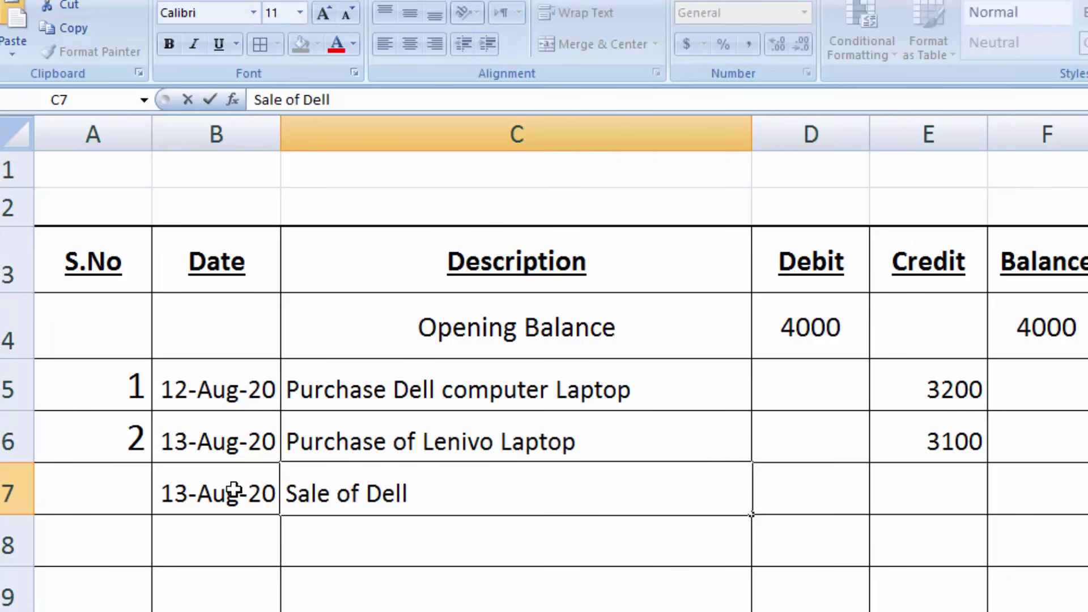
{"action": "type", "text": "Laptop"}
{"action": "key", "text": "Tab"}
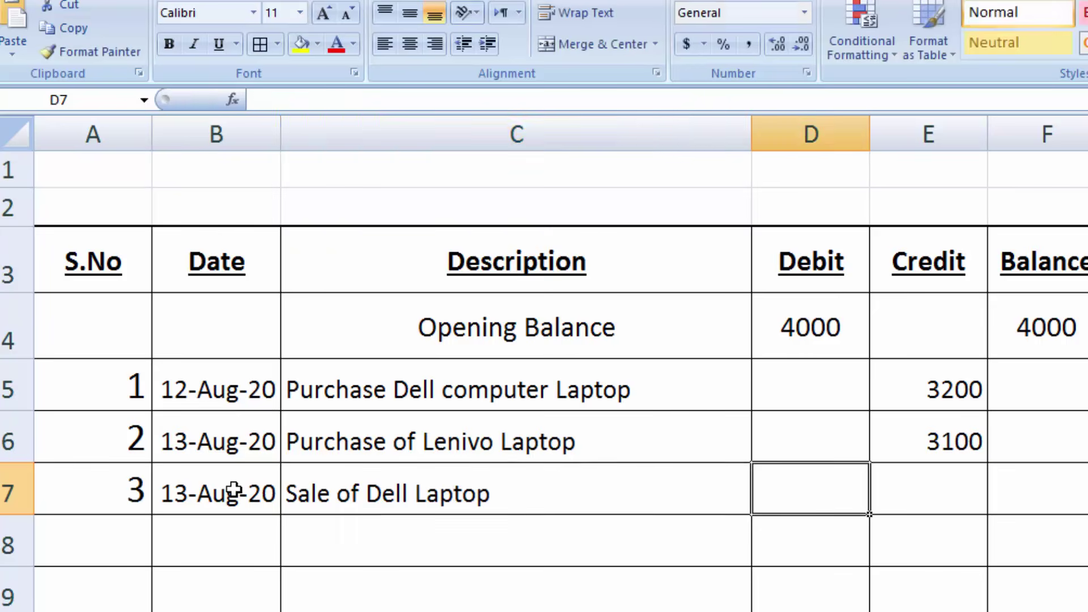
Enter 4300 as the third transaction's debit amount in D7
{"action": "type", "text": "4300"}
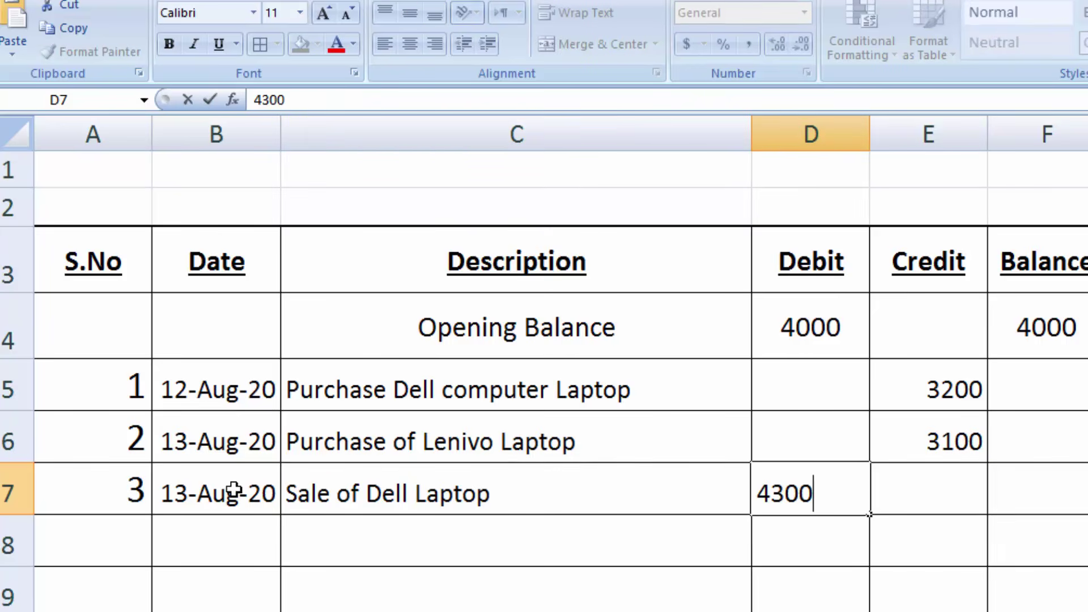
{"action": "key", "text": "Tab"}
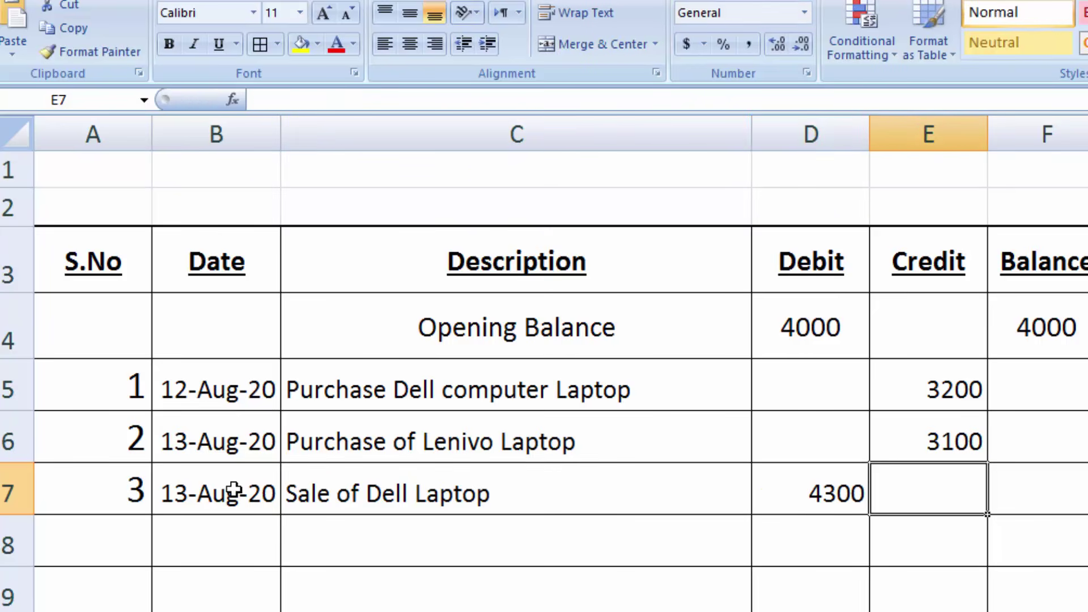
{"action": "key", "text": "Return"}
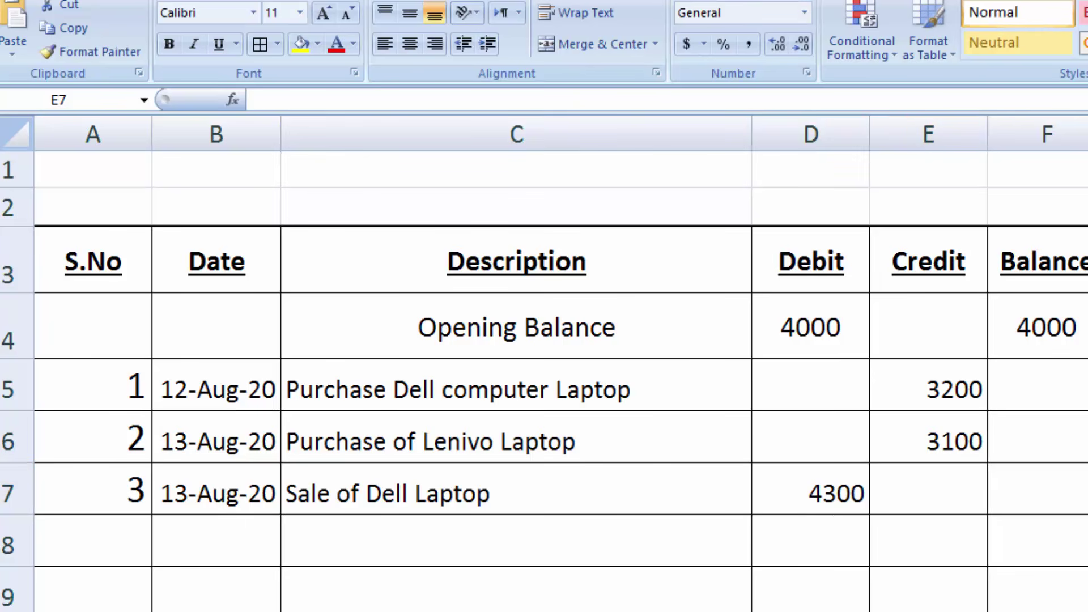
Increase the font size of balance cell F5 to 20
{"action": "left_click", "coordinate": [1051, 394]}
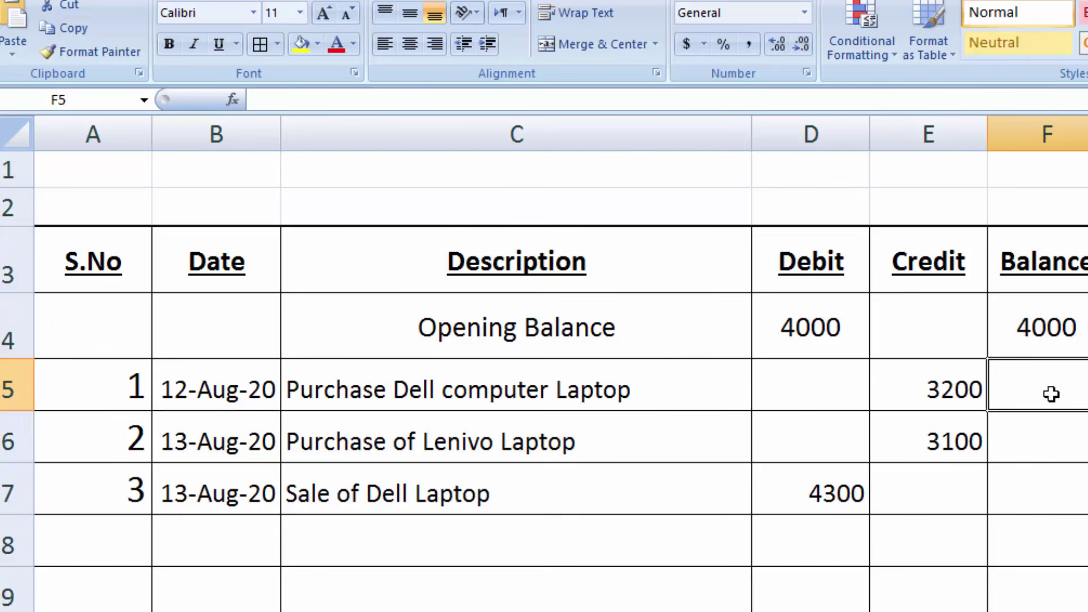
{"action": "left_click", "coordinate": [322, 13]}
{"action": "left_click", "coordinate": [322, 12]}
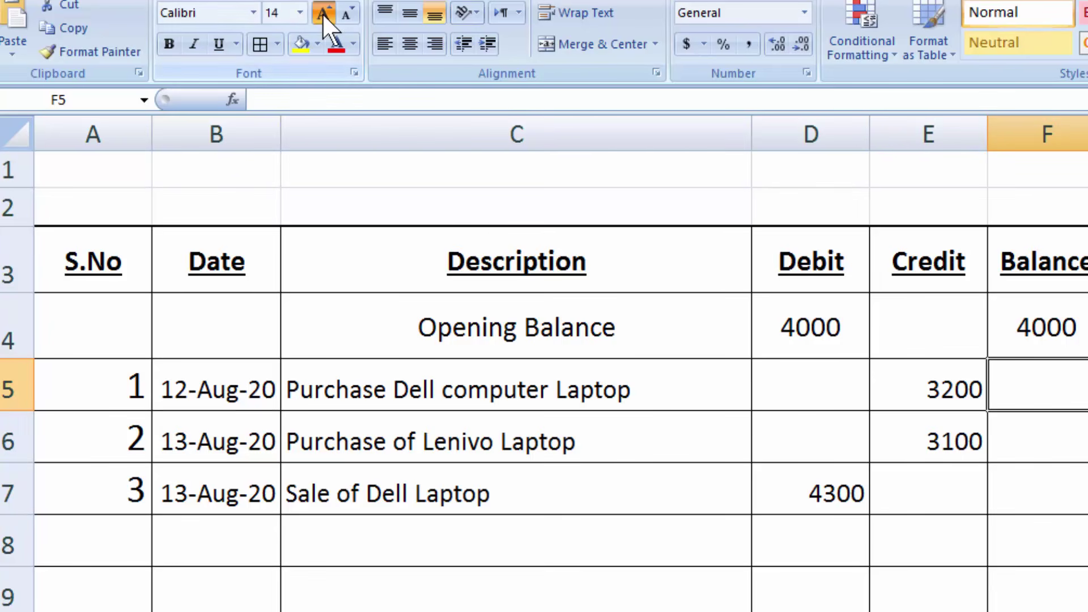
{"action": "left_click", "coordinate": [322, 13]}
{"action": "left_click", "coordinate": [322, 13]}
{"action": "left_click", "coordinate": [322, 12]}
Begin the balance formula in F5 as =IF(AND(D5="" so that it tests for a blank debit cell
{"action": "type", "text": "="}
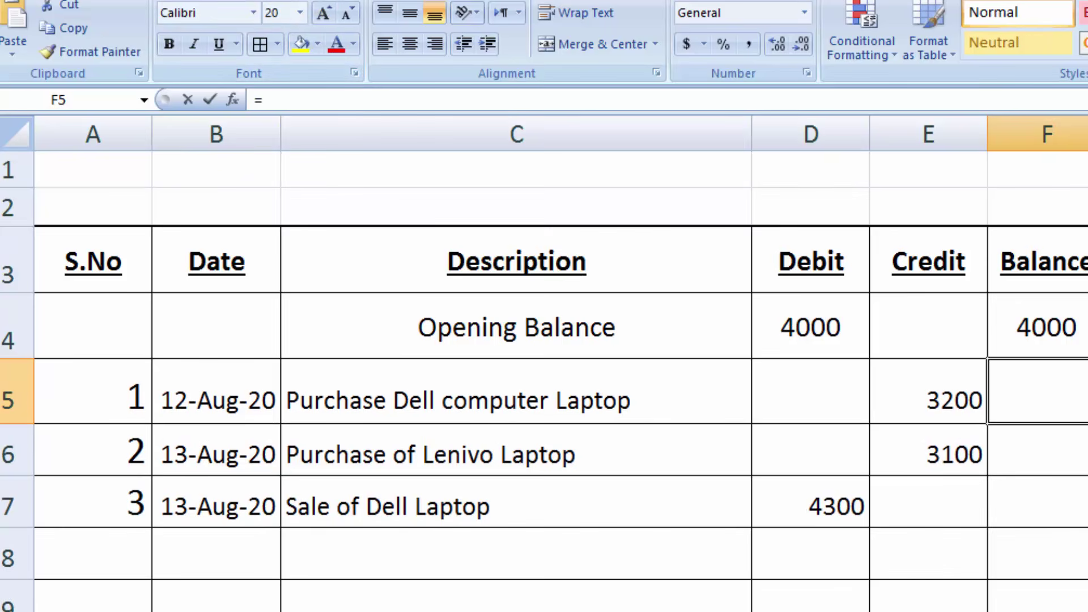
{"action": "type", "text": "if"}
{"action": "key", "text": "BackSpace"}
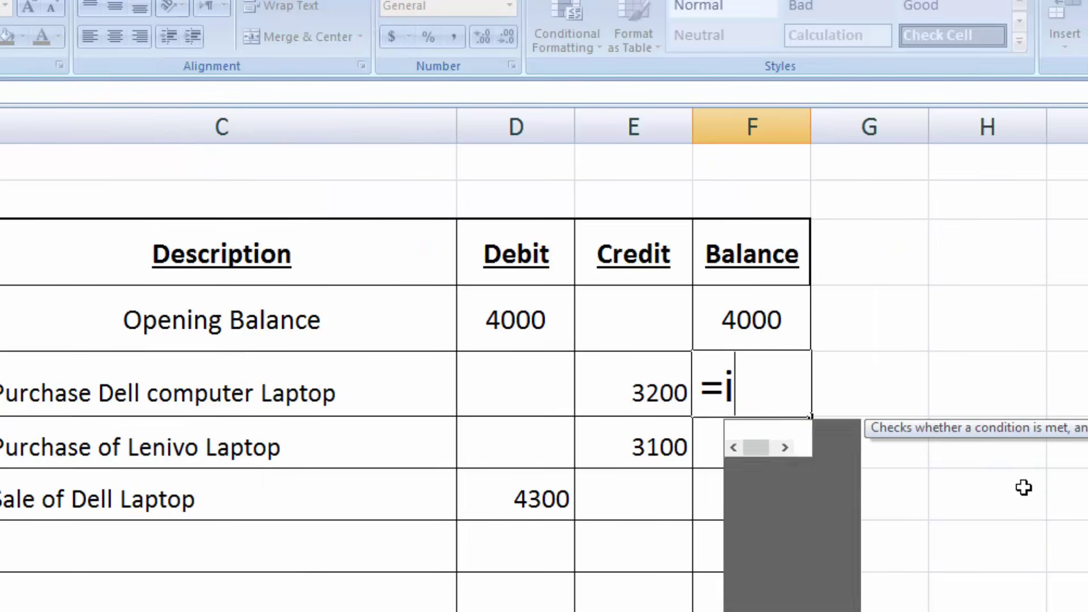
{"action": "key", "text": "BackSpace"}
{"action": "type", "text": "IF("}
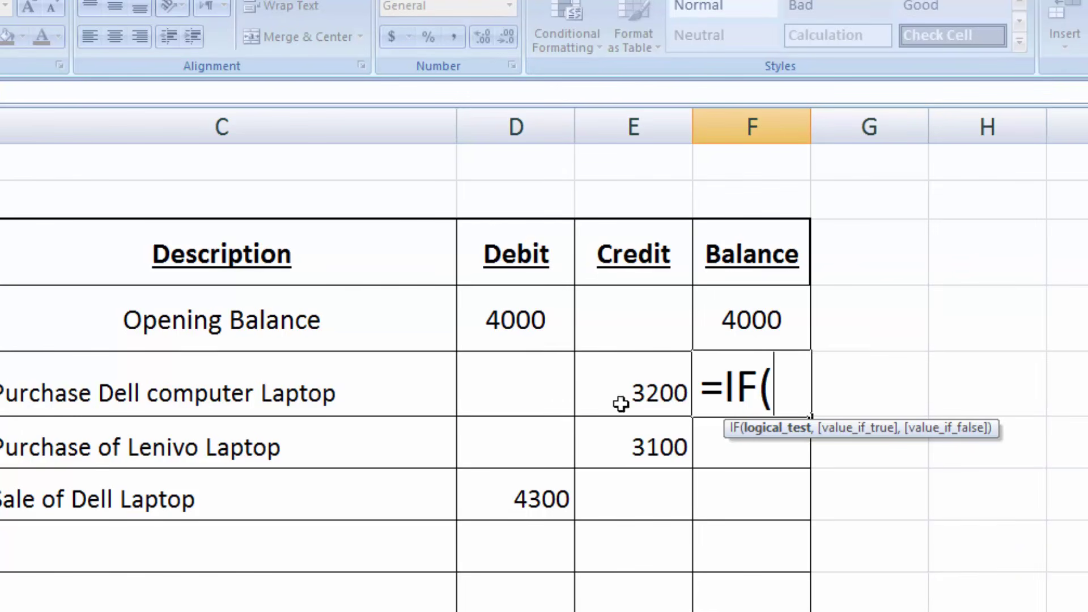
{"action": "left_click", "coordinate": [536, 380]}
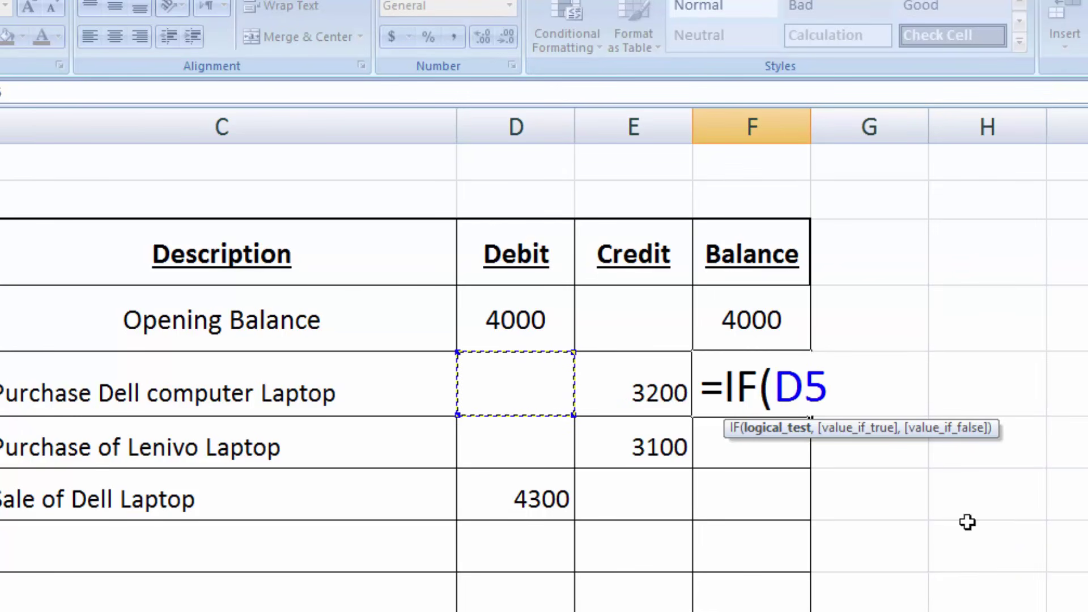
{"action": "key", "text": "BackSpace"}
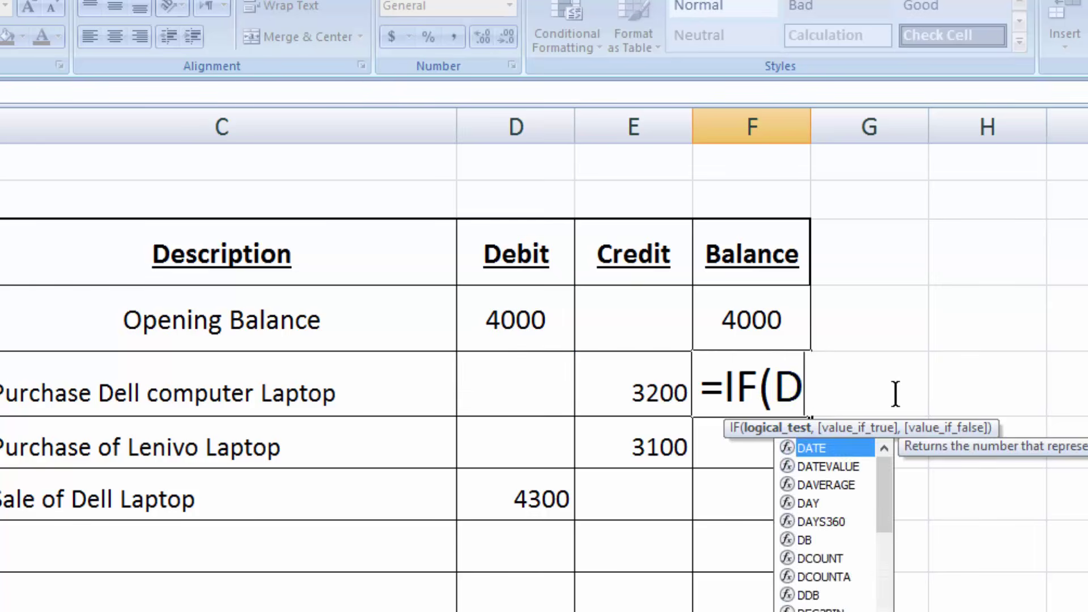
{"action": "key", "text": "BackSpace"}
{"action": "type", "text": "AND"}
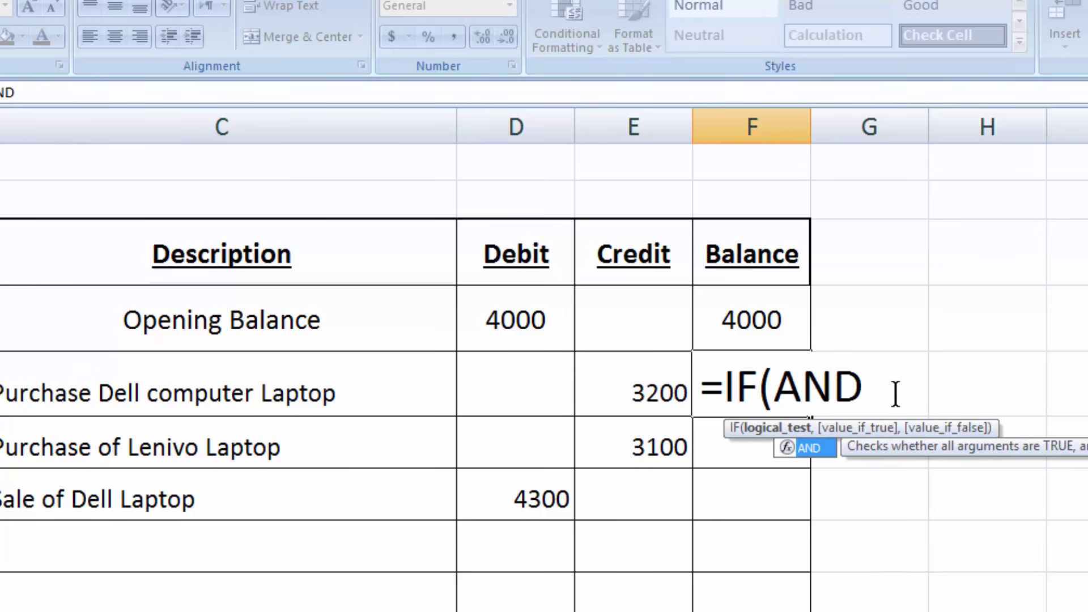
{"action": "type", "text": "("}
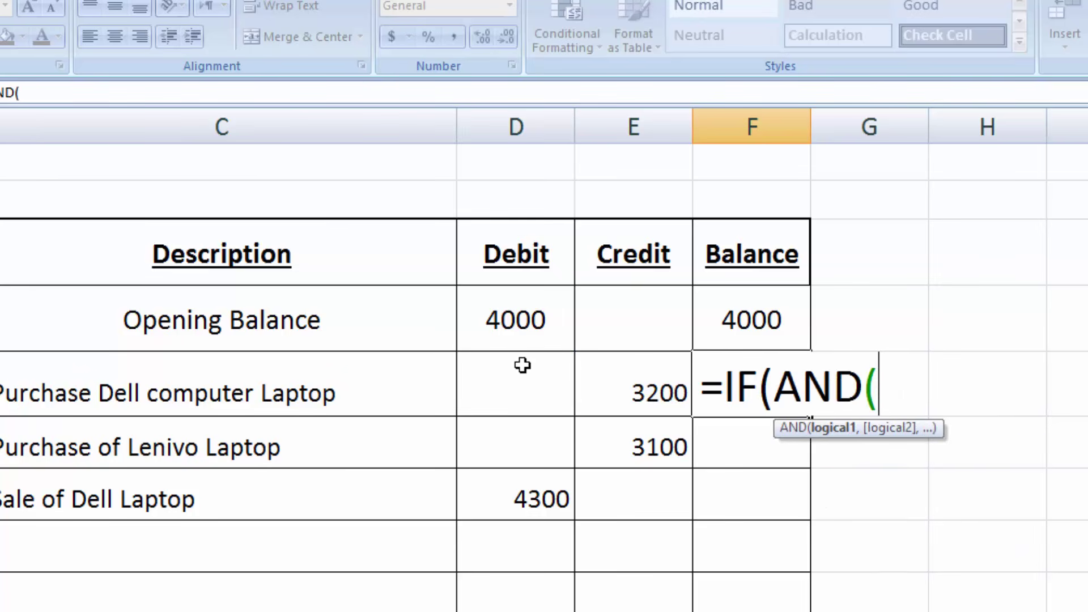
{"action": "left_click", "coordinate": [522, 365]}
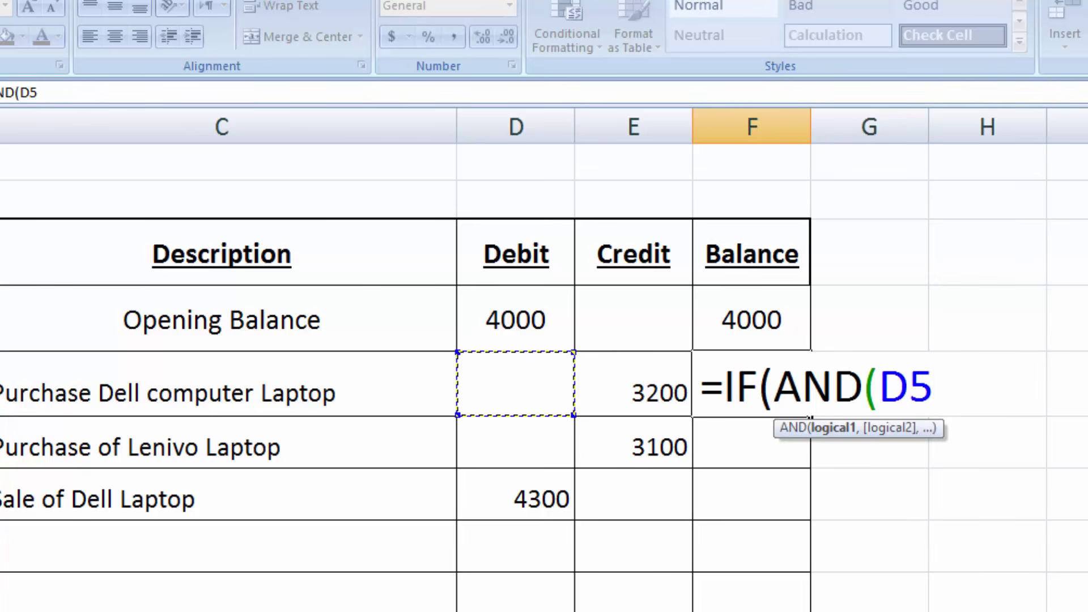
{"action": "type", "text": "=\"\""}
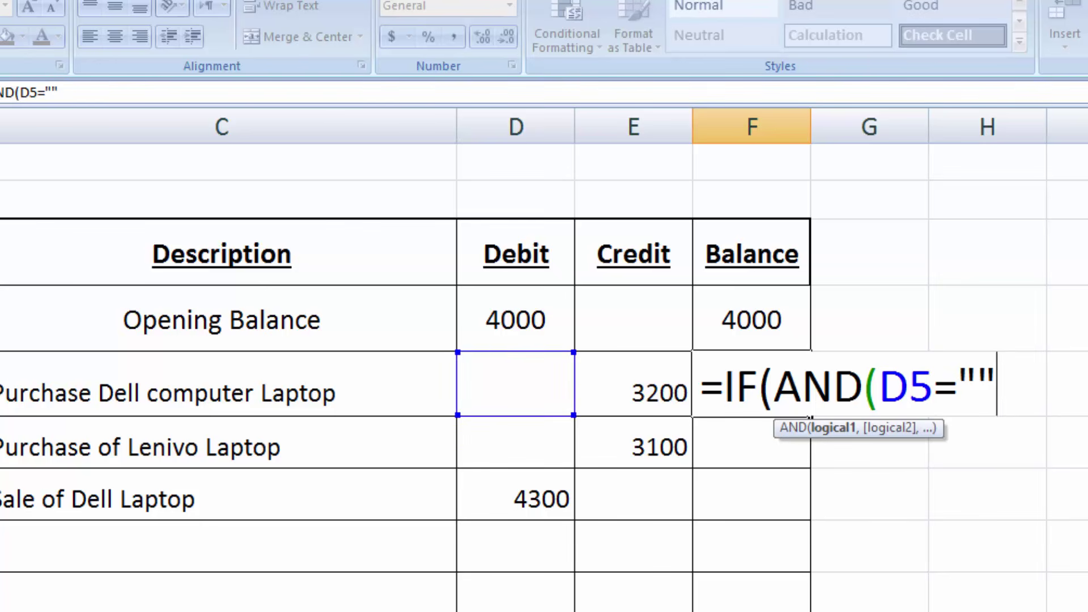
Add the condition E5="" to the AND test in F5's formula and return empty text "" when both cells are blank
{"action": "type", "text": ","}
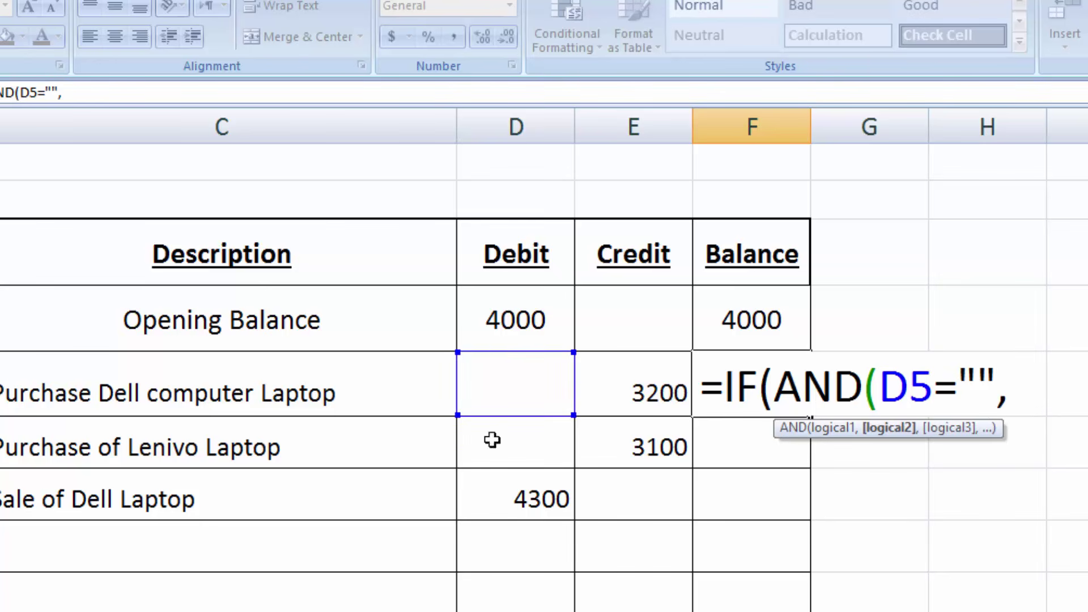
{"action": "left_click", "coordinate": [624, 381]}
{"action": "type", "text": "="}
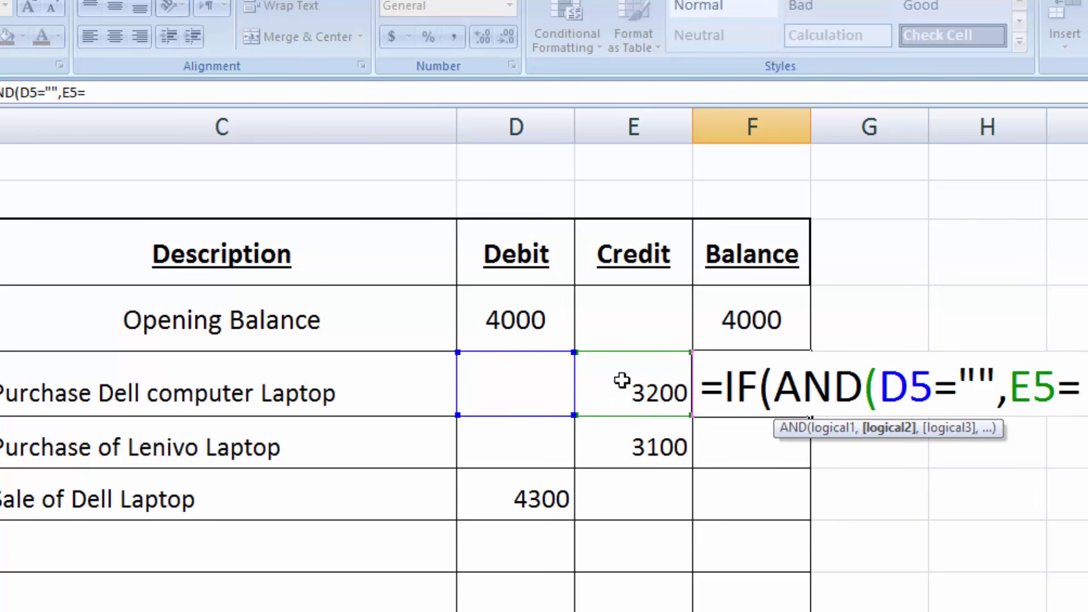
{"action": "type", "text": "\""}
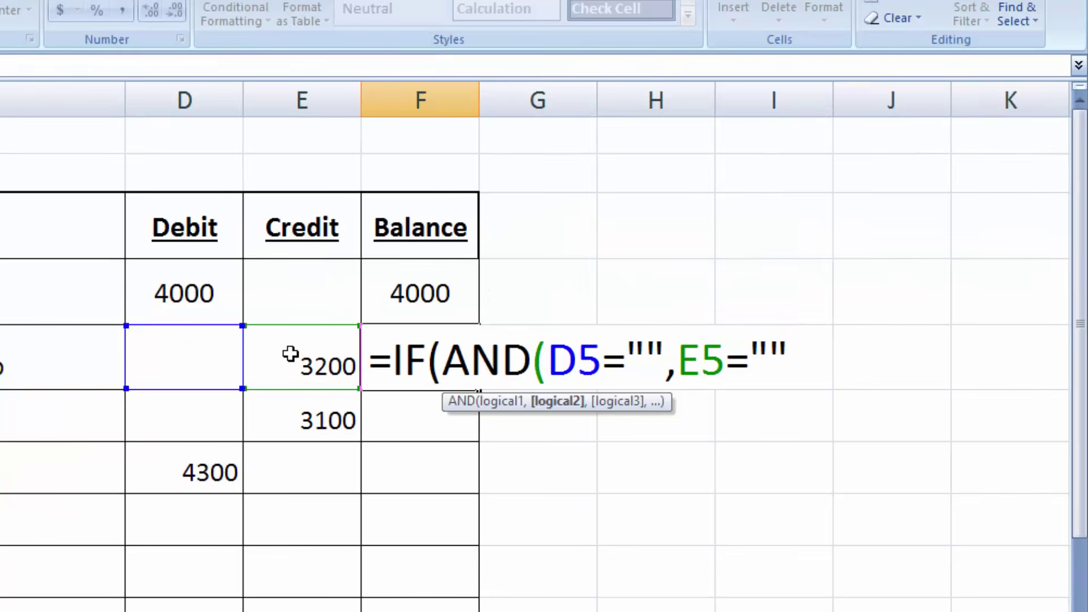
{"action": "type", "text": "\","}
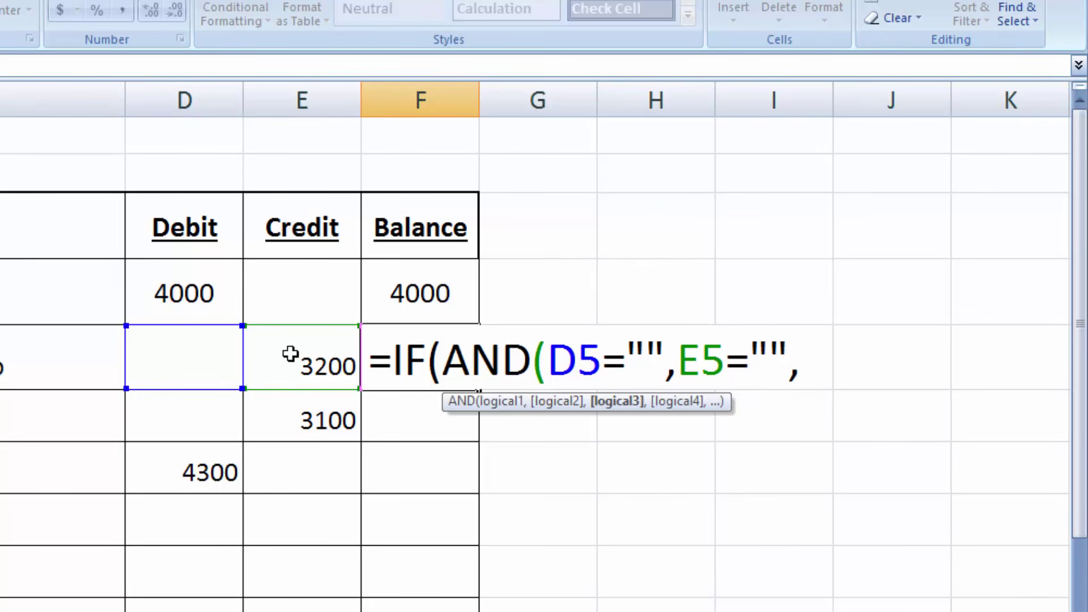
{"action": "key", "text": "BackSpace"}
{"action": "type", "text": ")"}
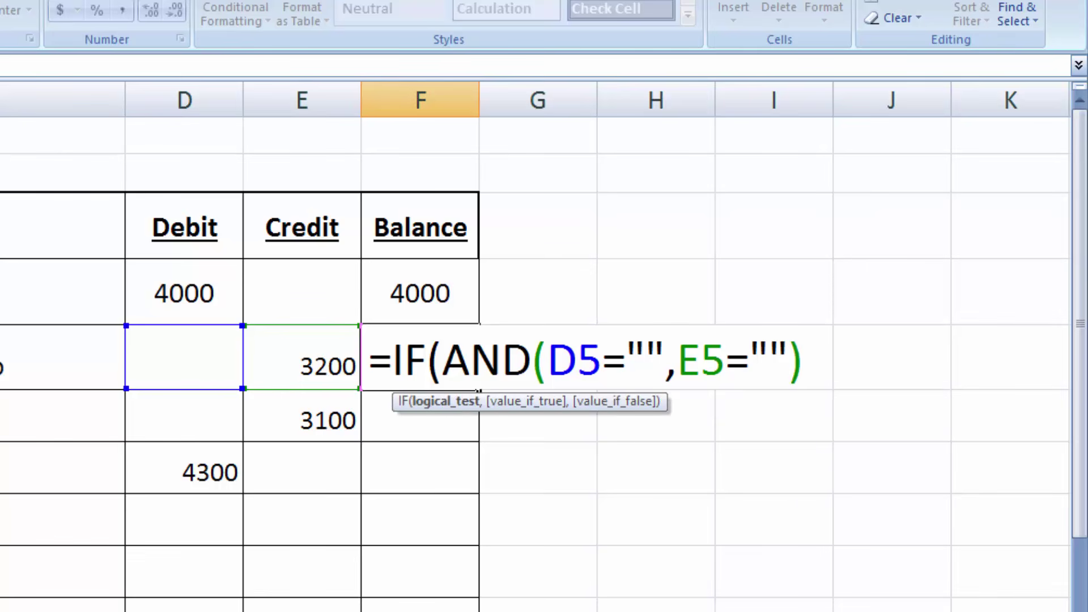
{"action": "type", "text": ","}
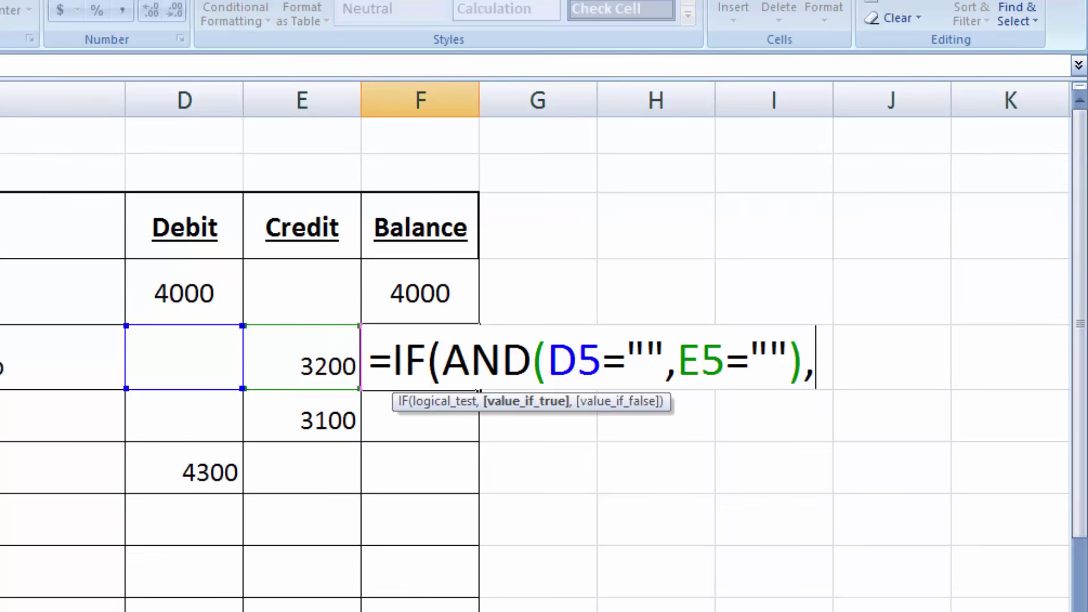
{"action": "type", "text": "\"\","}
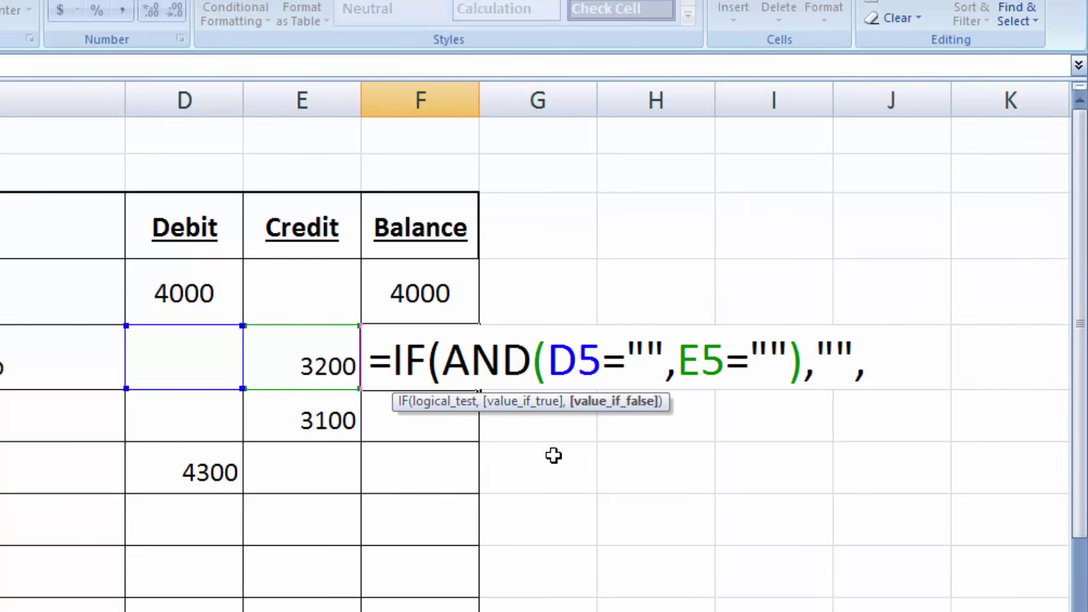
Complete F5's balance formula with F4+D5-E5 as the value if false, and enter it
{"action": "left_click", "coordinate": [448, 290]}
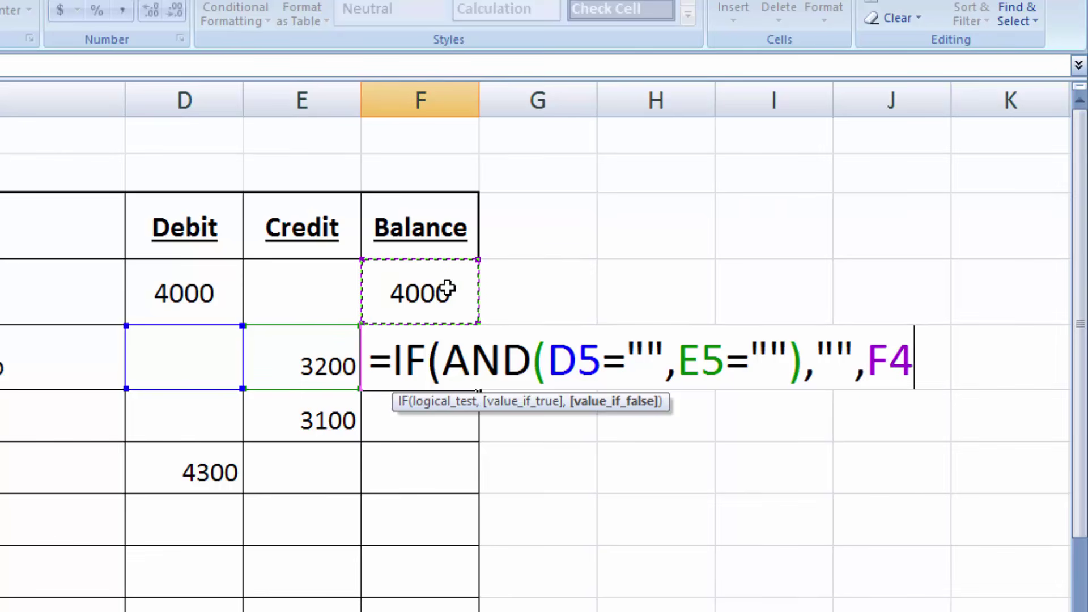
{"action": "type", "text": "+"}
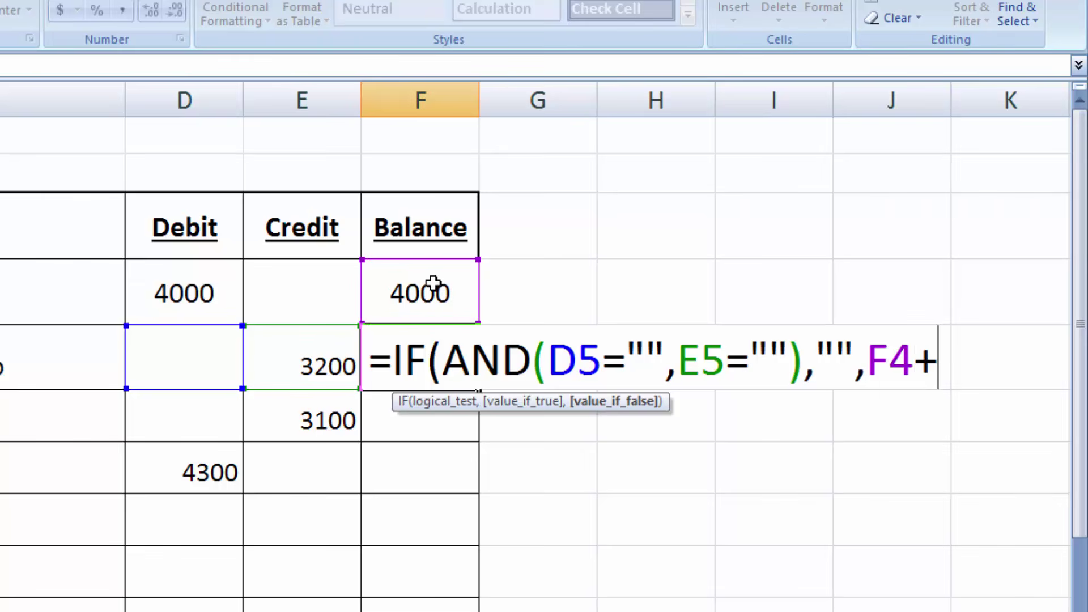
{"action": "left_click", "coordinate": [177, 351]}
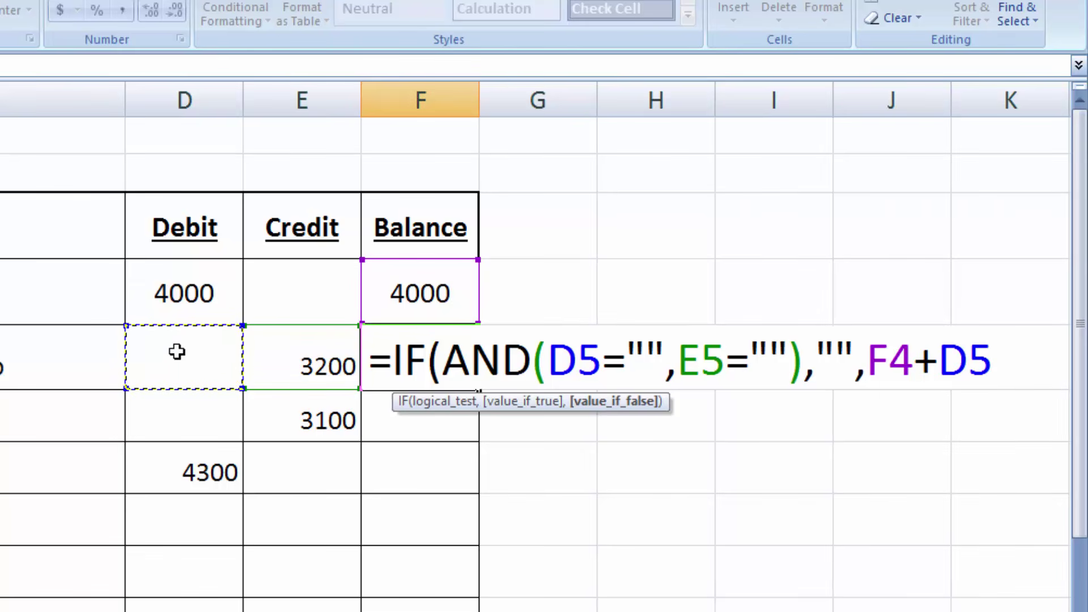
{"action": "type", "text": "-"}
{"action": "left_click", "coordinate": [320, 357]}
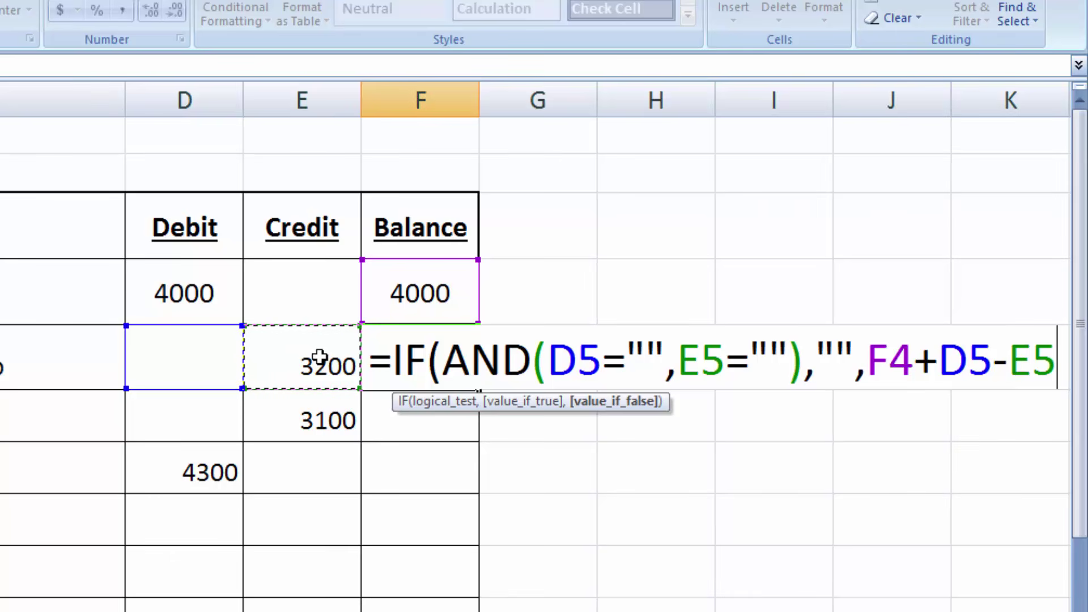
{"action": "key", "text": "BackSpace"}
{"action": "key", "text": "BackSpace"}
{"action": "type", "text": "E5)"}
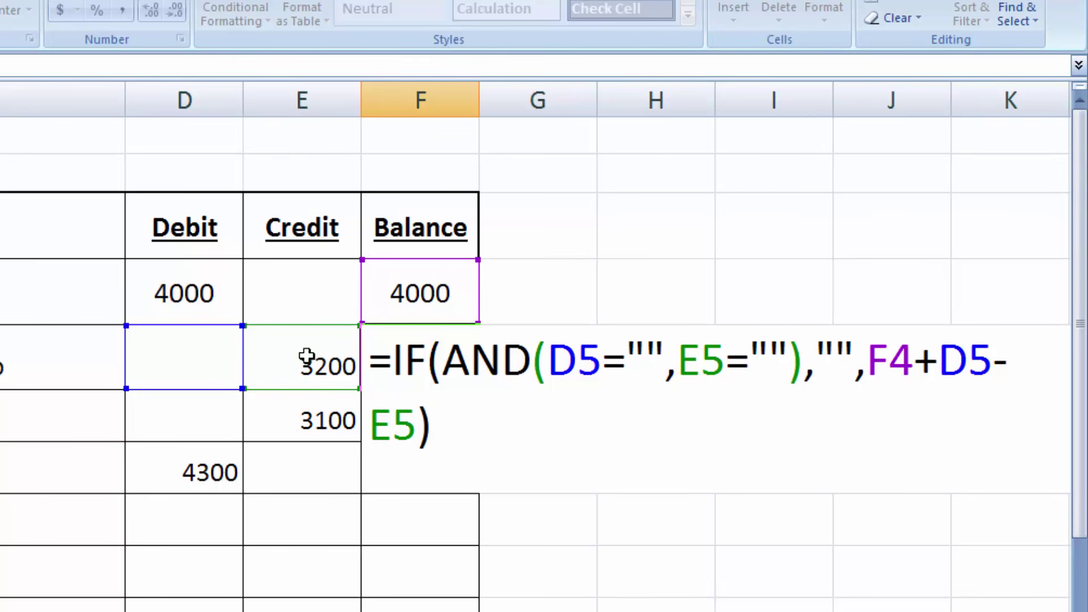
{"action": "key", "text": "Return"}
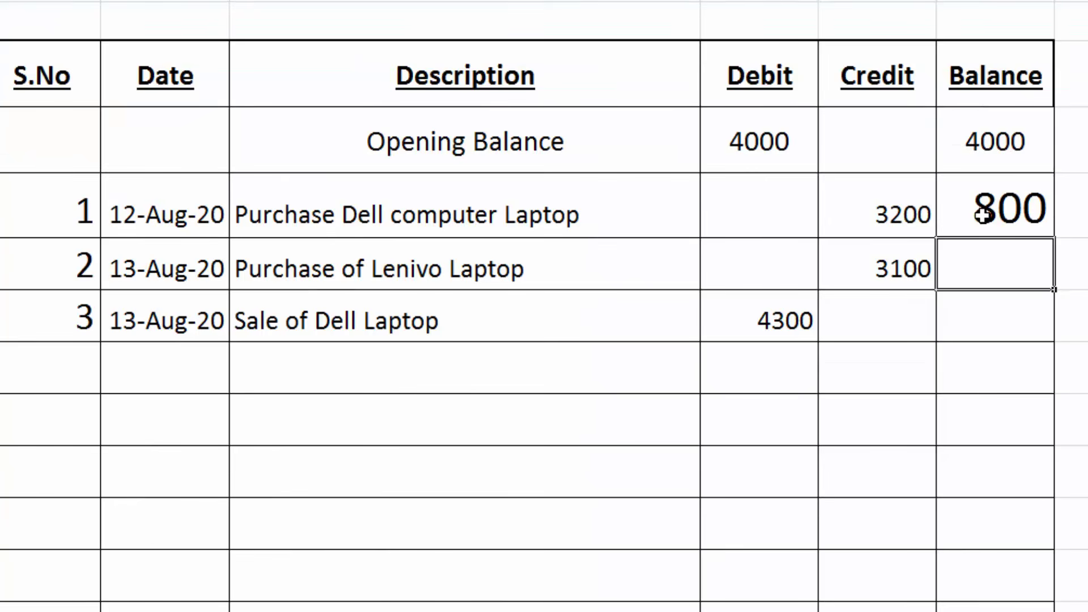
Fill the balance formula from F5 down through the remaining rows of the Balance column
{"action": "left_click", "coordinate": [408, 366]}
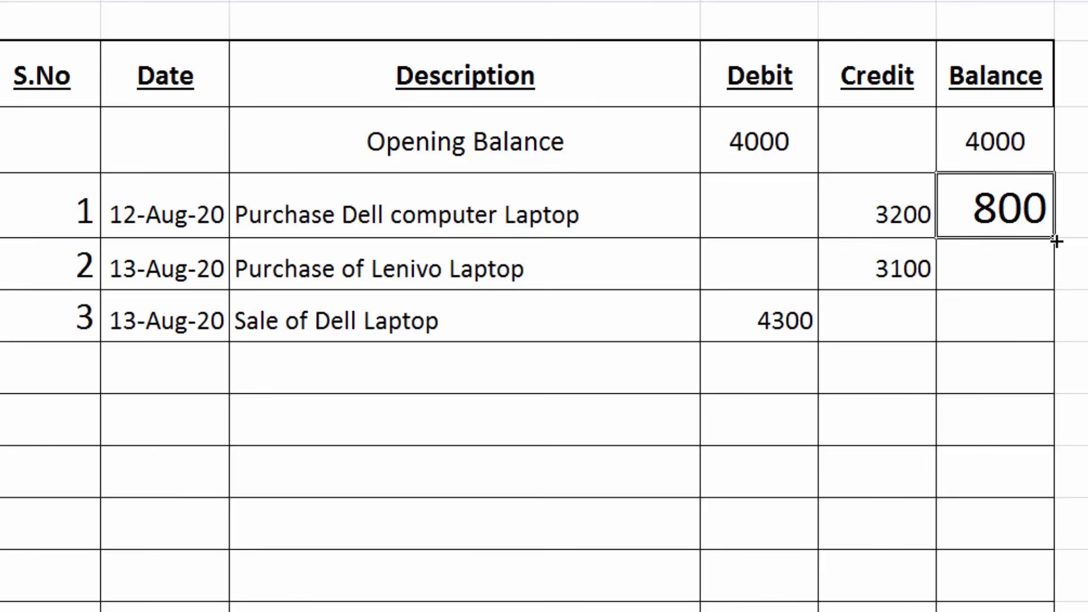
{"action": "left_click_drag", "start_coordinate": [1055, 246], "coordinate": [1052, 609]}
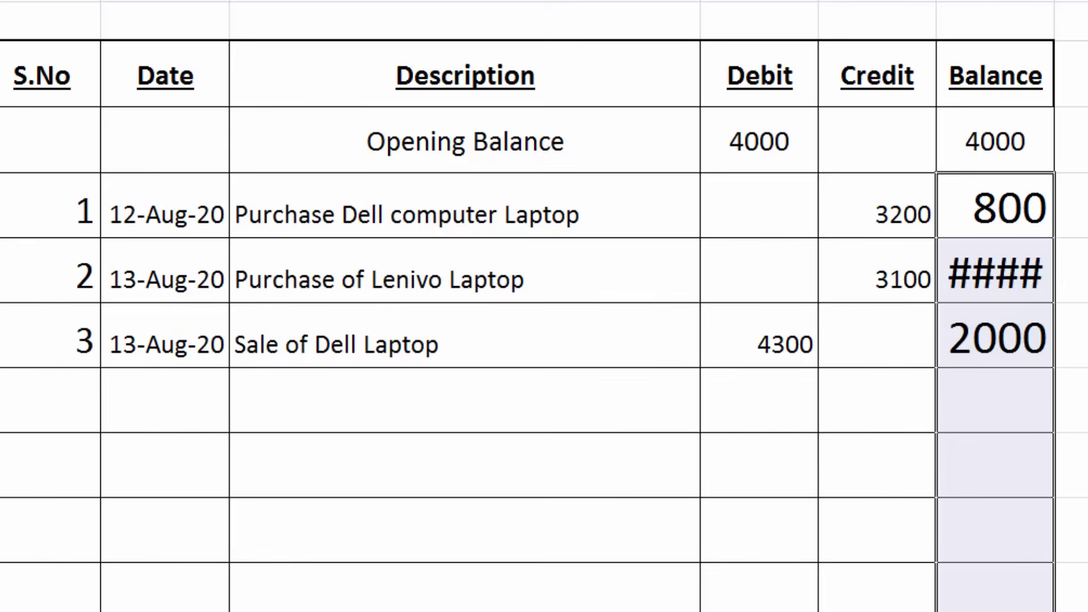
Fit the Balance column's width to its values and enter the date 14-Aug-2020 in the fourth transaction row
{"action": "double_click", "coordinate": [1054, 1]}
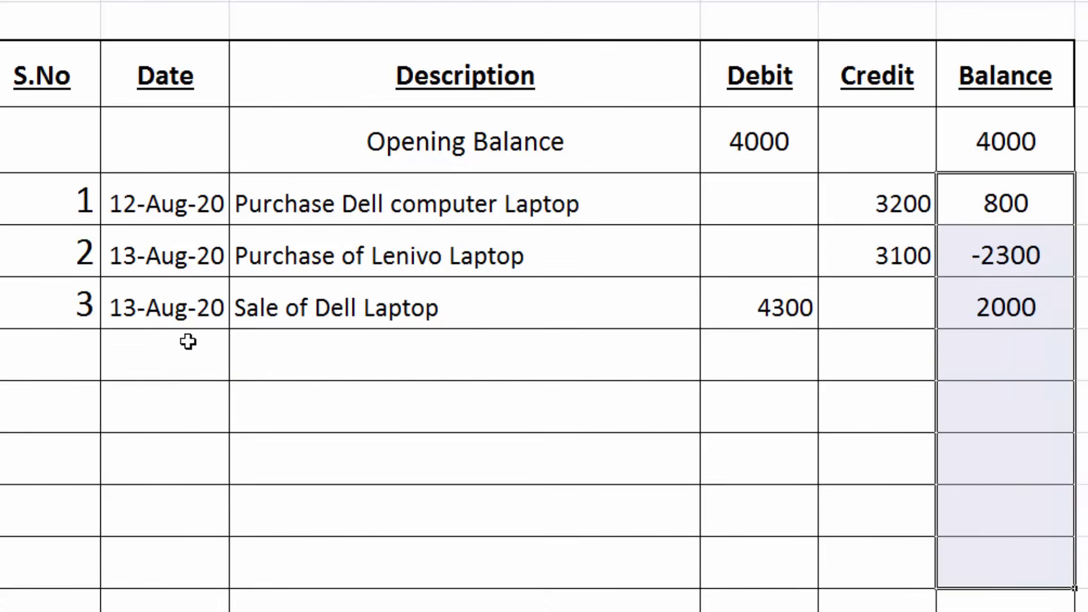
{"action": "left_click", "coordinate": [188, 342]}
{"action": "type", "text": "1"}
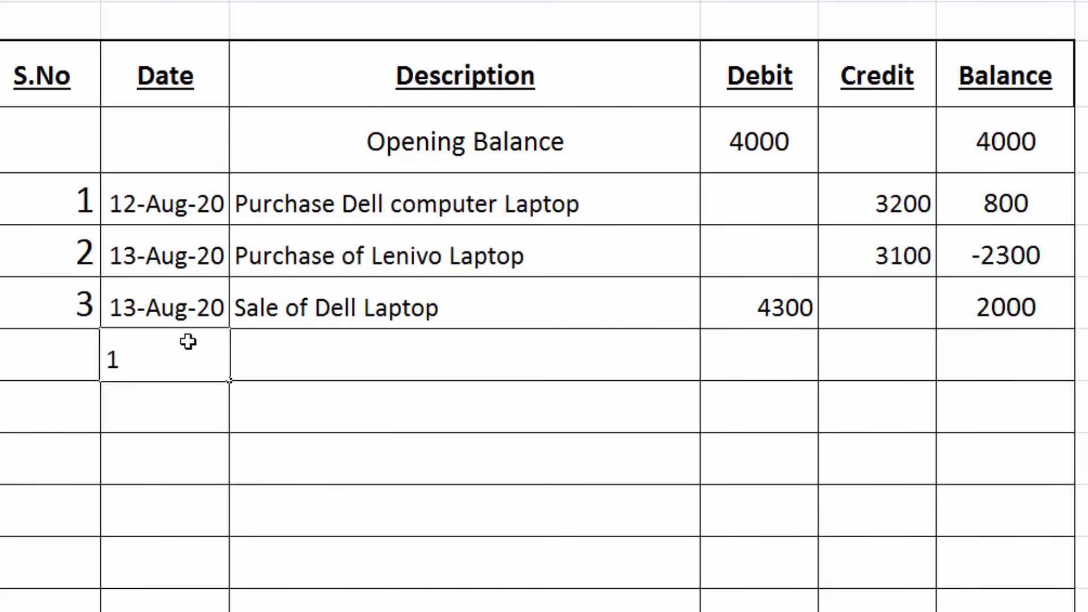
{"action": "type", "text": "4-Aug-2020"}
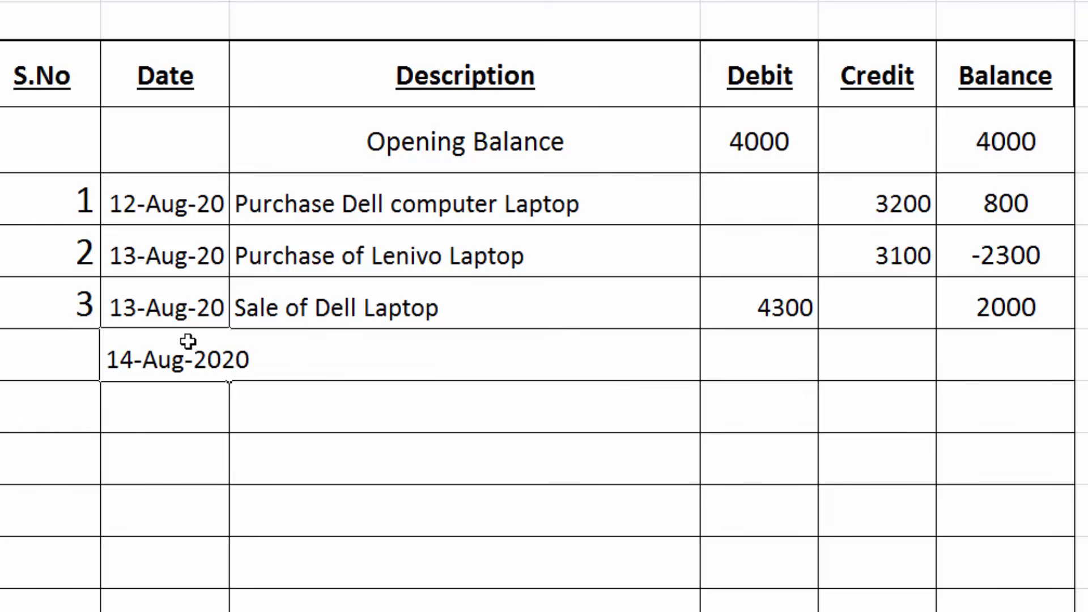
{"action": "key", "text": "Return"}
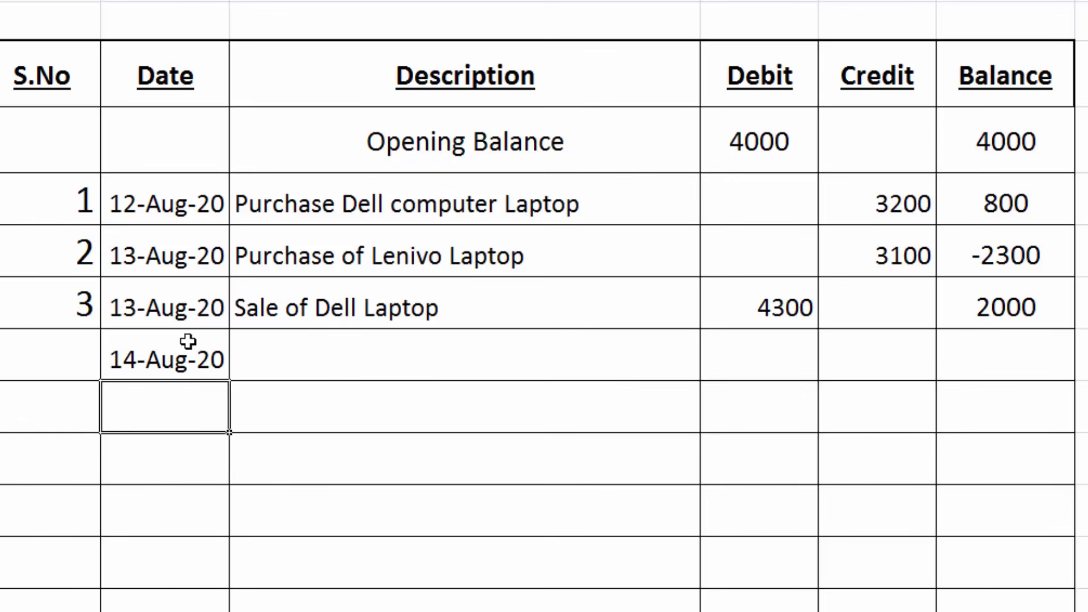
Enter the description "sales of Lenivo laptop" for the fourth transaction
{"action": "left_click", "coordinate": [339, 356]}
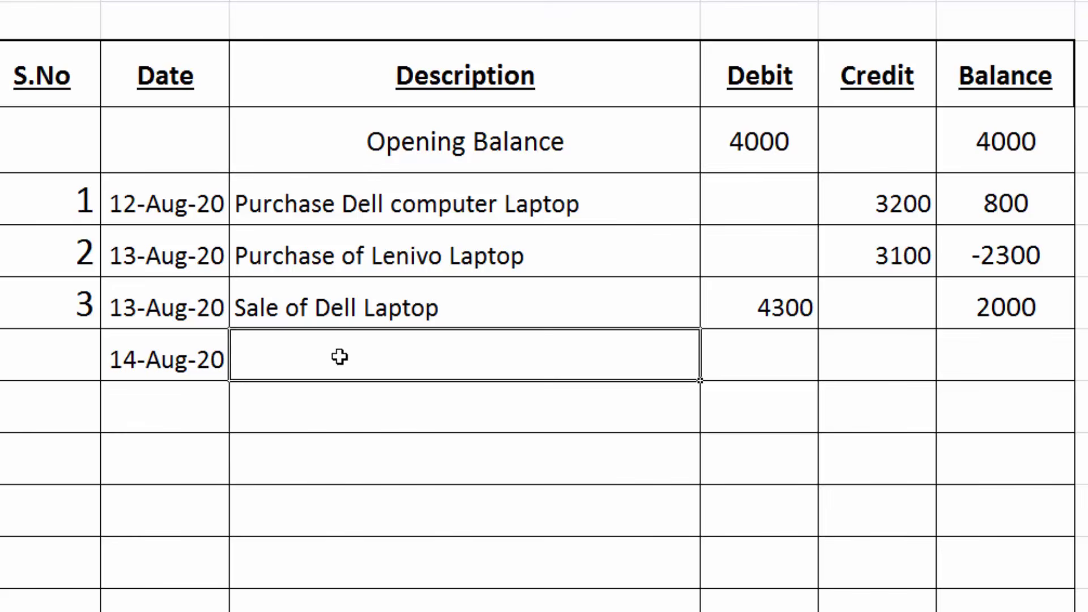
{"action": "type", "text": "sales of "}
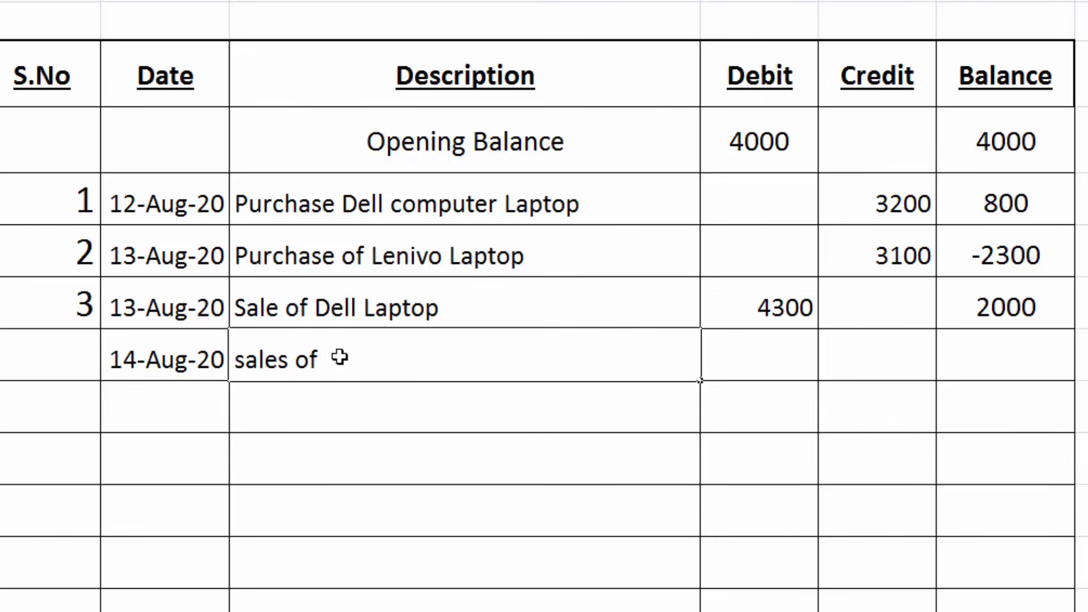
{"action": "type", "text": "Lenivo"}
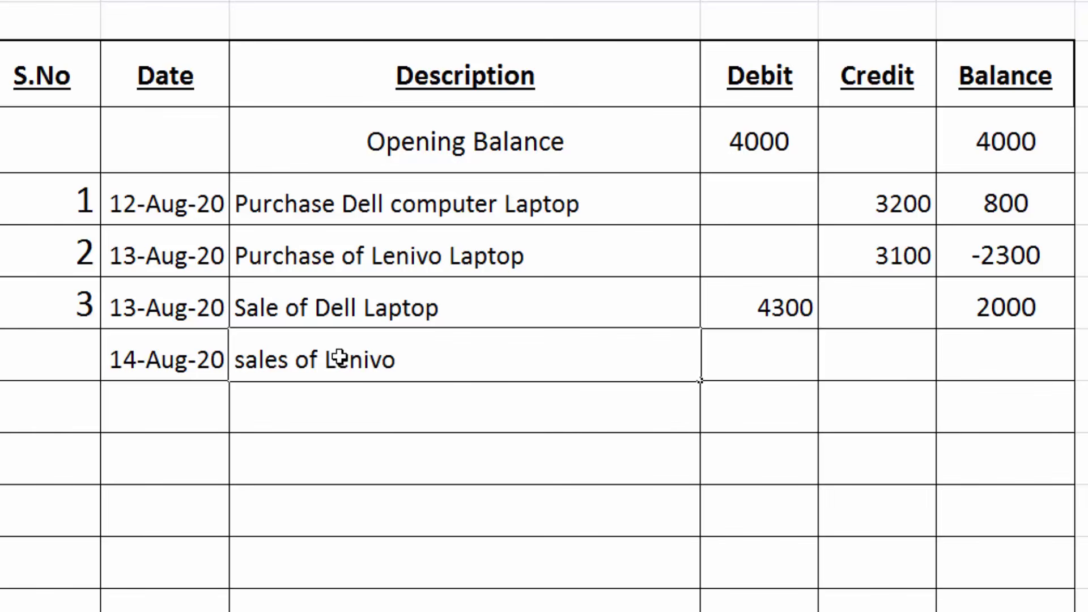
{"action": "type", "text": " laptop"}
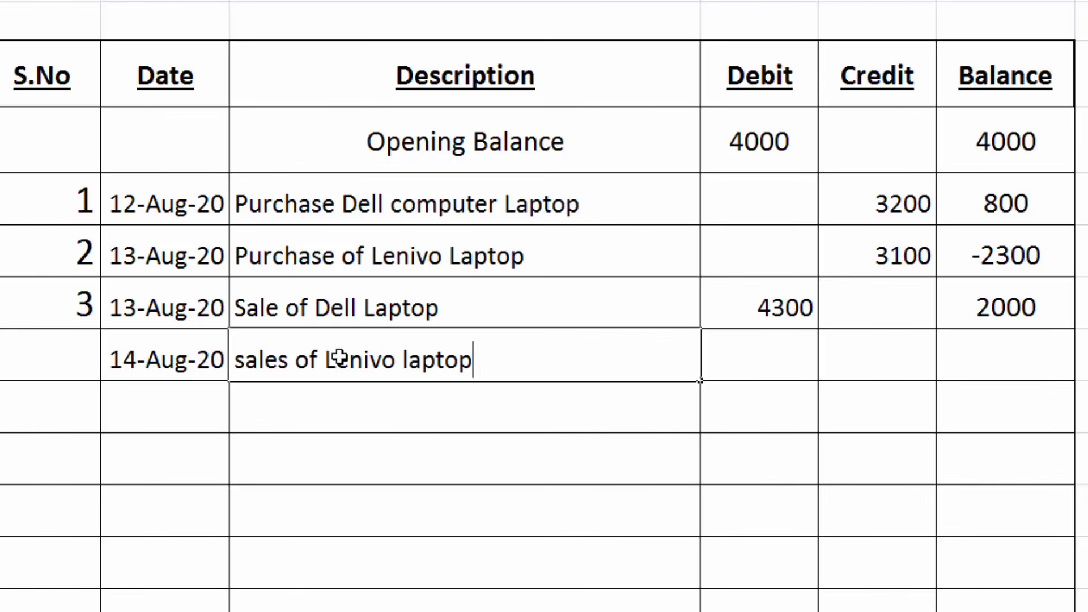
{"action": "key", "text": "Tab"}
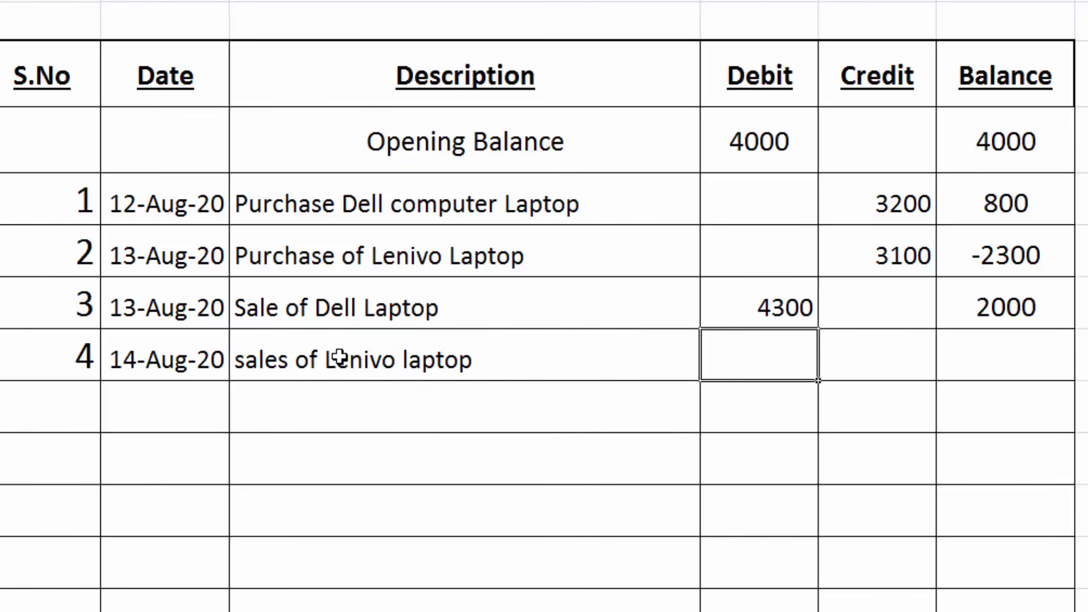
Enter 5500 as the debit amount of the Lenivo laptop sale dated 14-Aug-20
{"action": "type", "text": "59"}
{"action": "key", "text": "BackSpace"}
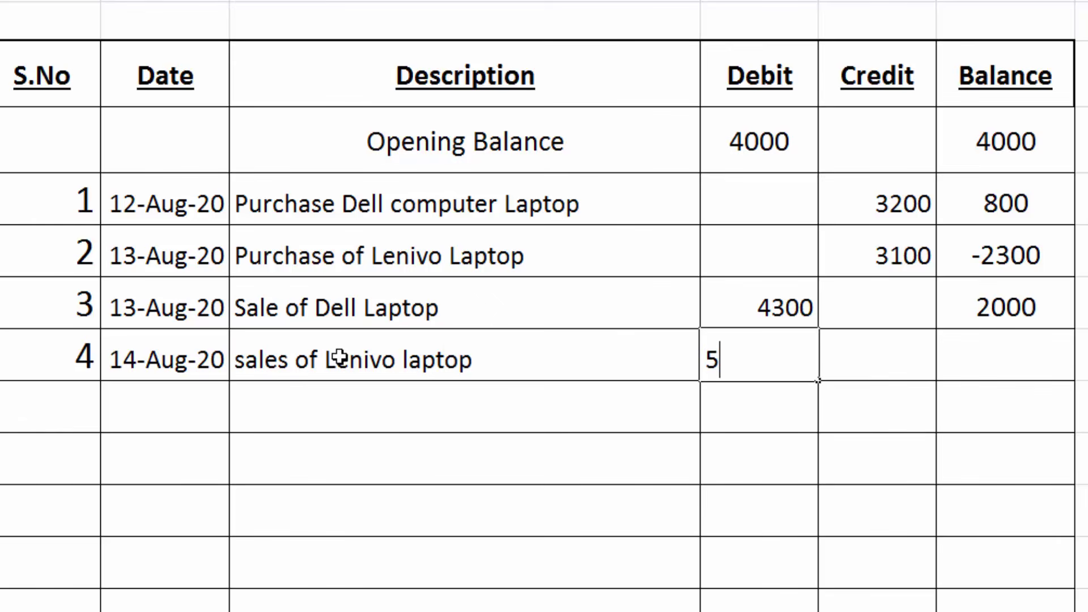
{"action": "type", "text": "500"}
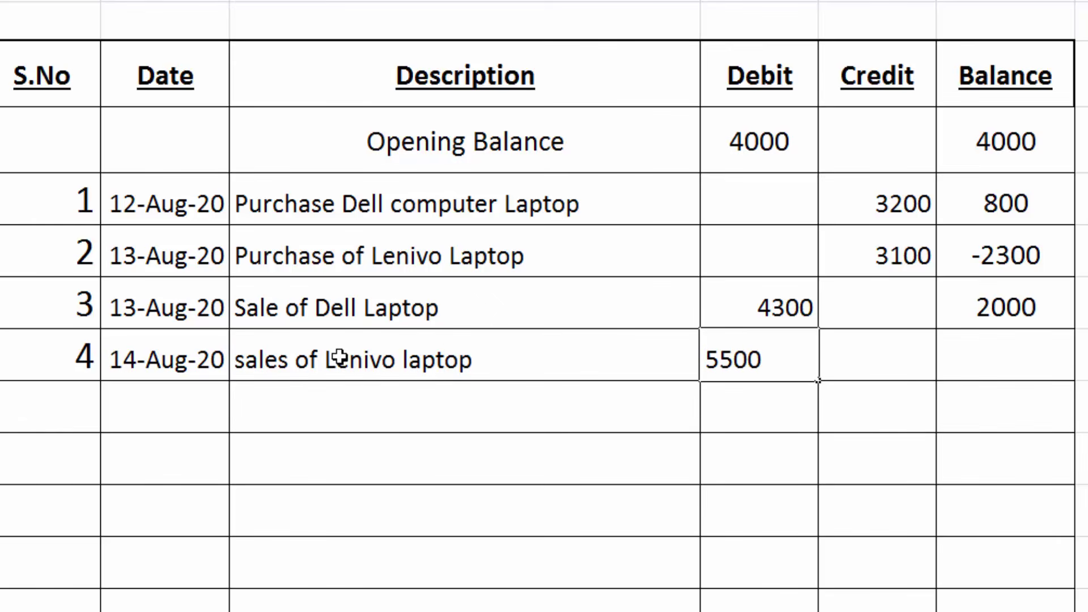
{"action": "key", "text": "Tab"}
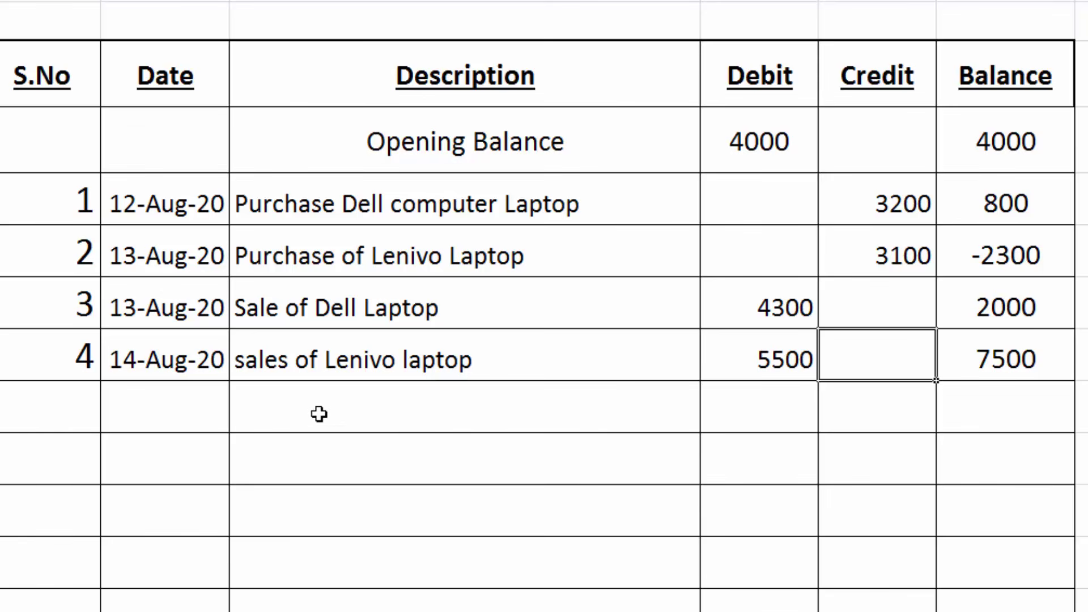
Copy the 14-Aug-20 date from the row above into the fifth transaction's date cell
{"action": "left_click", "coordinate": [183, 409]}
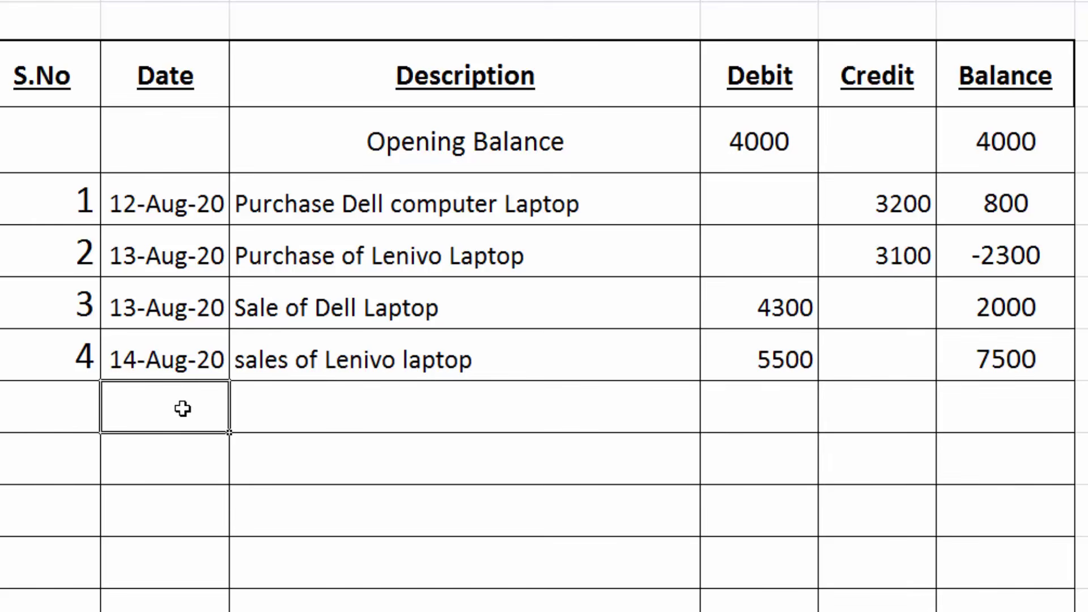
{"action": "key", "text": "ctrl+d"}
{"action": "key", "text": "Tab"}
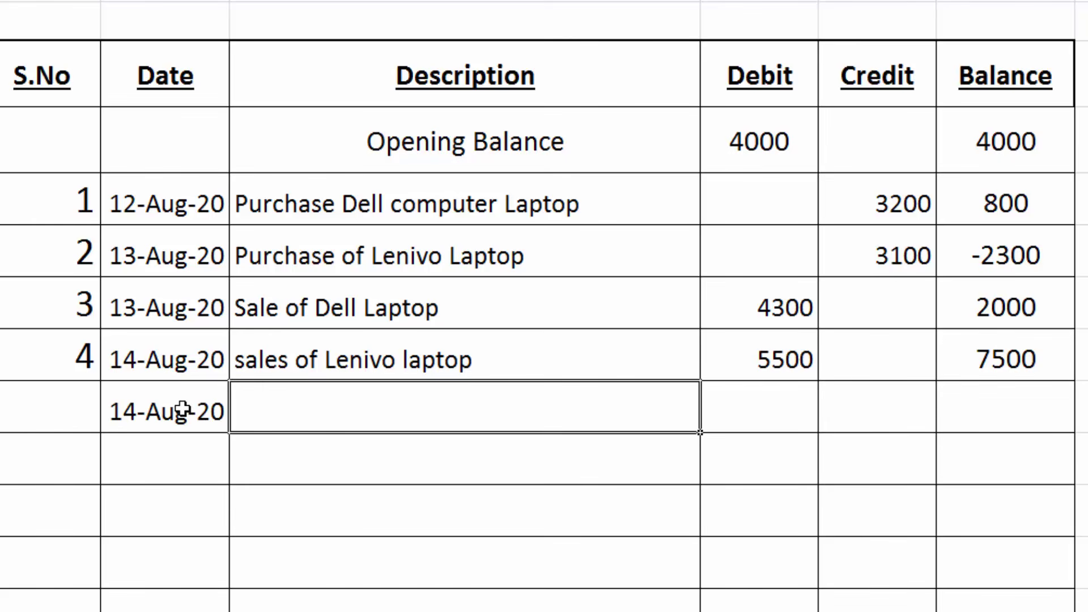
Describe the fifth transaction as "purchase computer desktop" and enter 4400 as its credit amount
{"action": "type", "text": "purchase "}
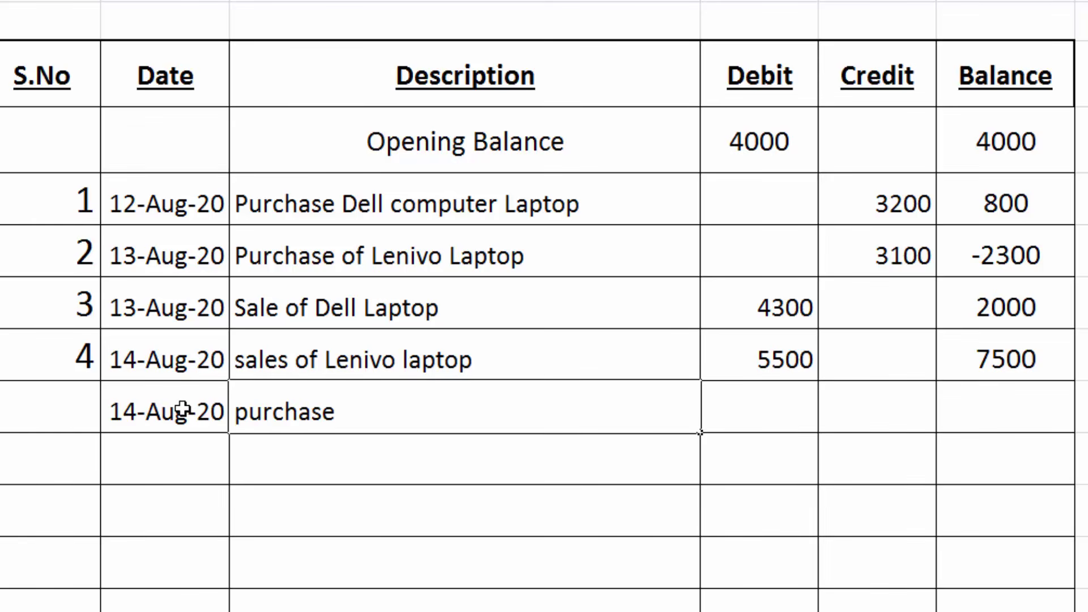
{"action": "type", "text": "computer "}
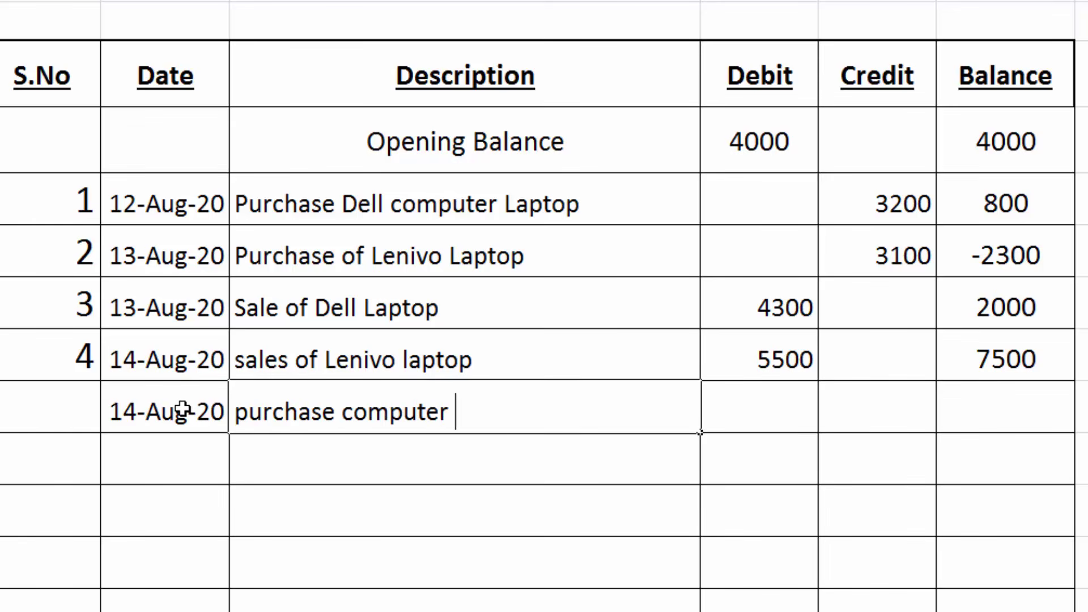
{"action": "type", "text": "desktp"}
{"action": "key", "text": "BackSpace"}
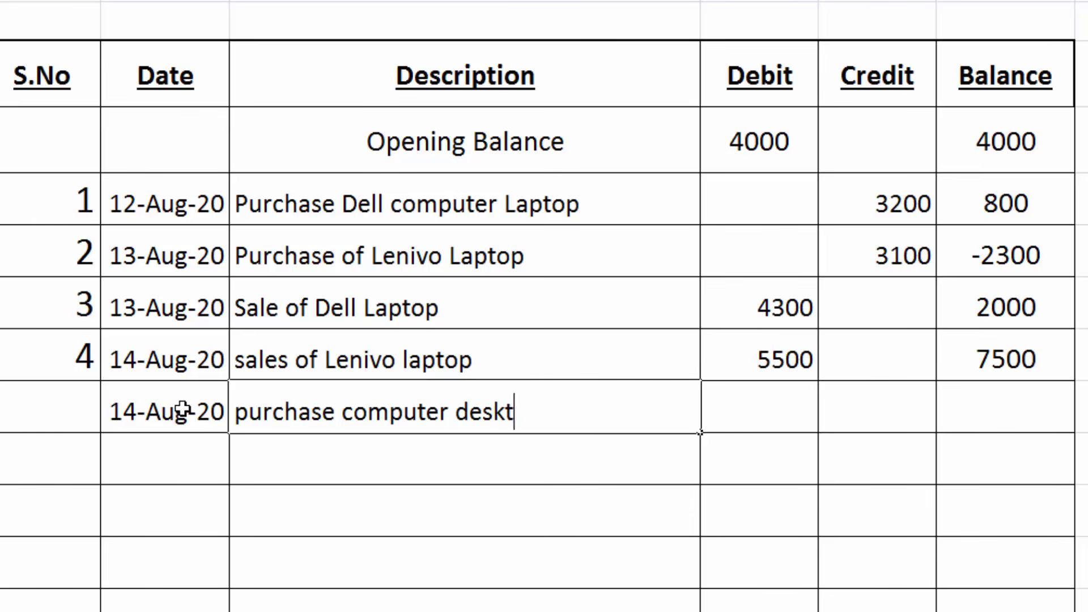
{"action": "type", "text": "p"}
{"action": "key", "text": "BackSpace"}
{"action": "type", "text": "op"}
{"action": "key", "text": "Tab"}
{"action": "key", "text": "Tab"}
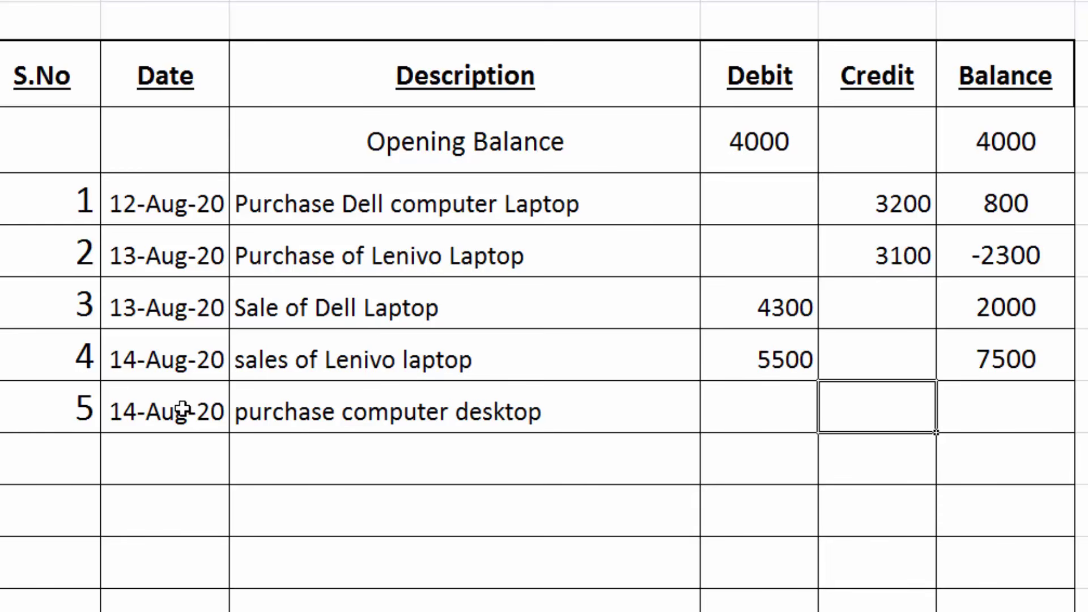
{"action": "type", "text": "4400"}
{"action": "key", "text": "Tab"}
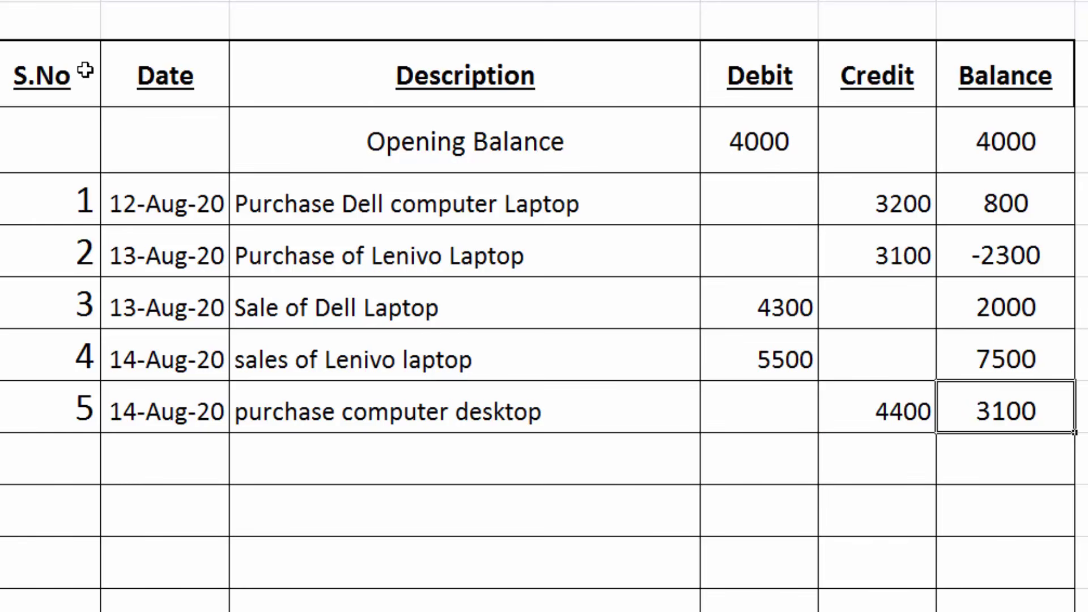
Apply All Borders and a Thick Box Border to the ledger range A3:F12
{"action": "left_click_drag", "start_coordinate": [86, 69], "coordinate": [990, 374]}
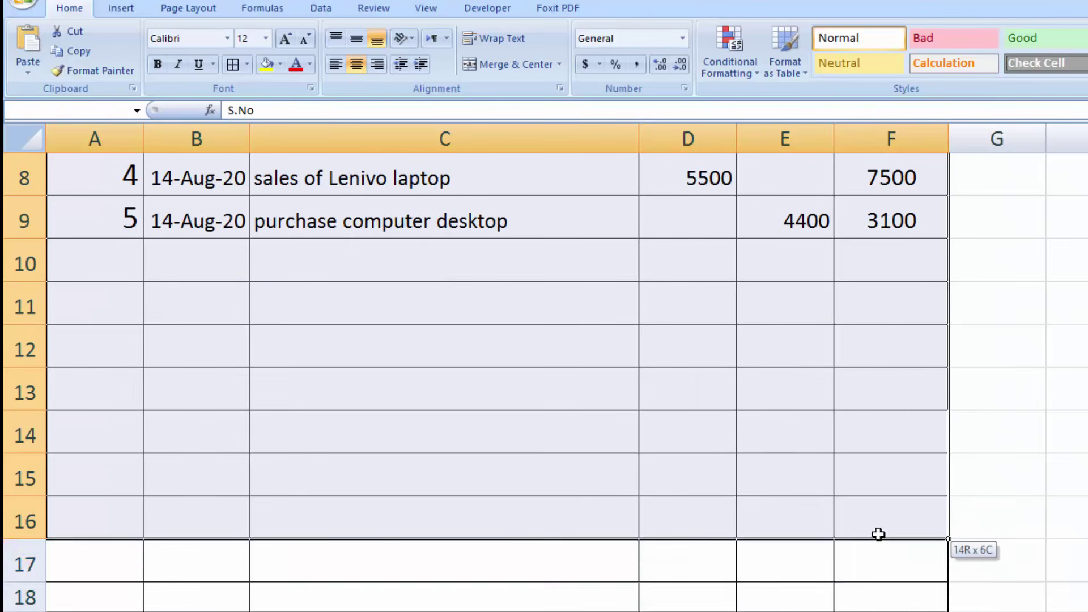
{"action": "left_click_drag", "start_coordinate": [878, 534], "coordinate": [881, 353]}
{"action": "left_click", "coordinate": [247, 64]}
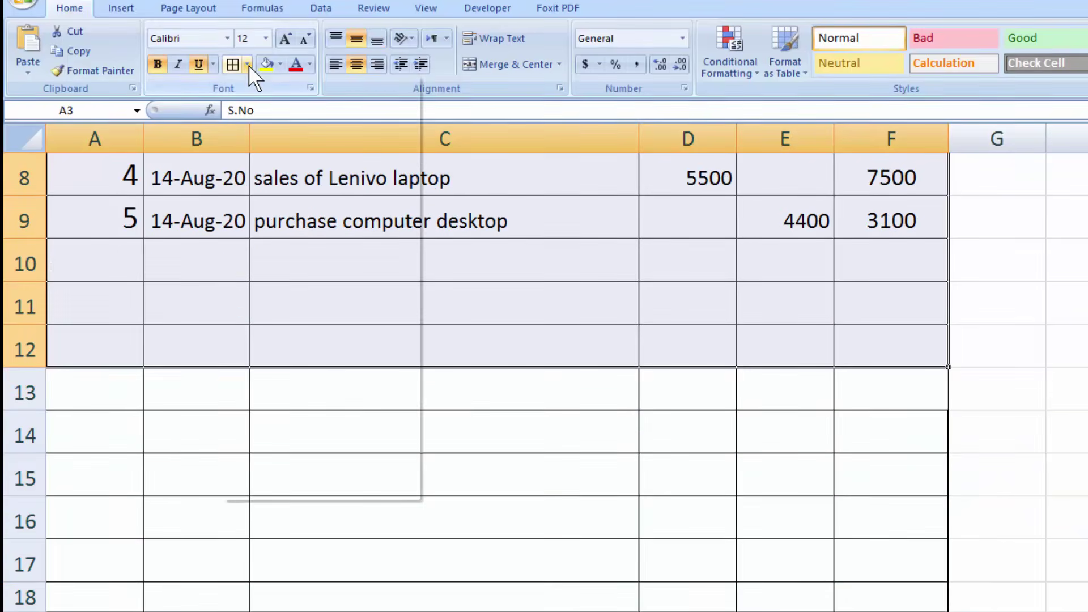
{"action": "left_click", "coordinate": [242, 203]}
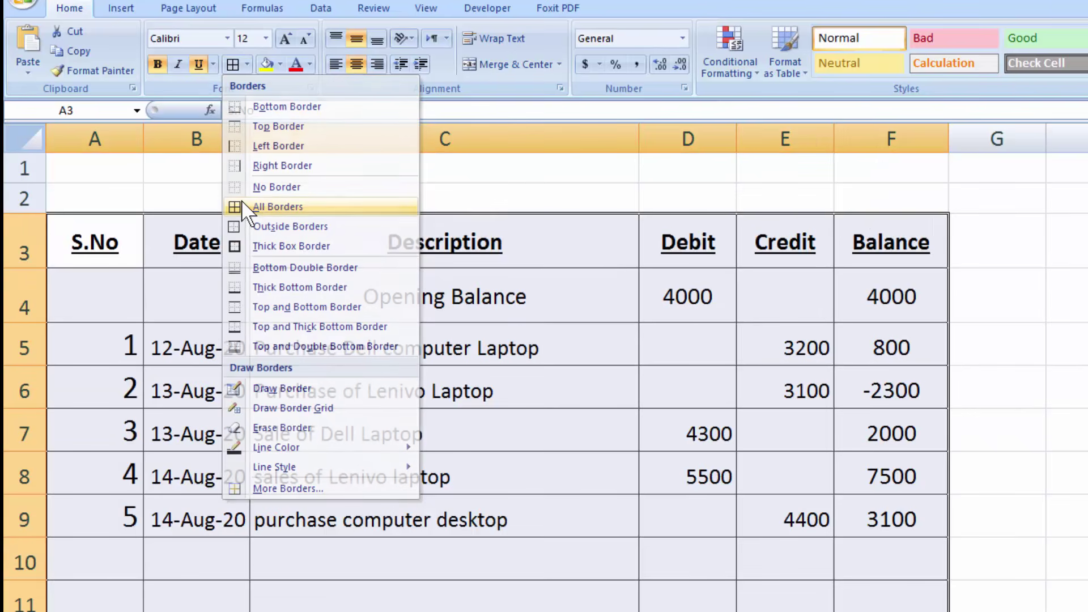
{"action": "left_click", "coordinate": [247, 63]}
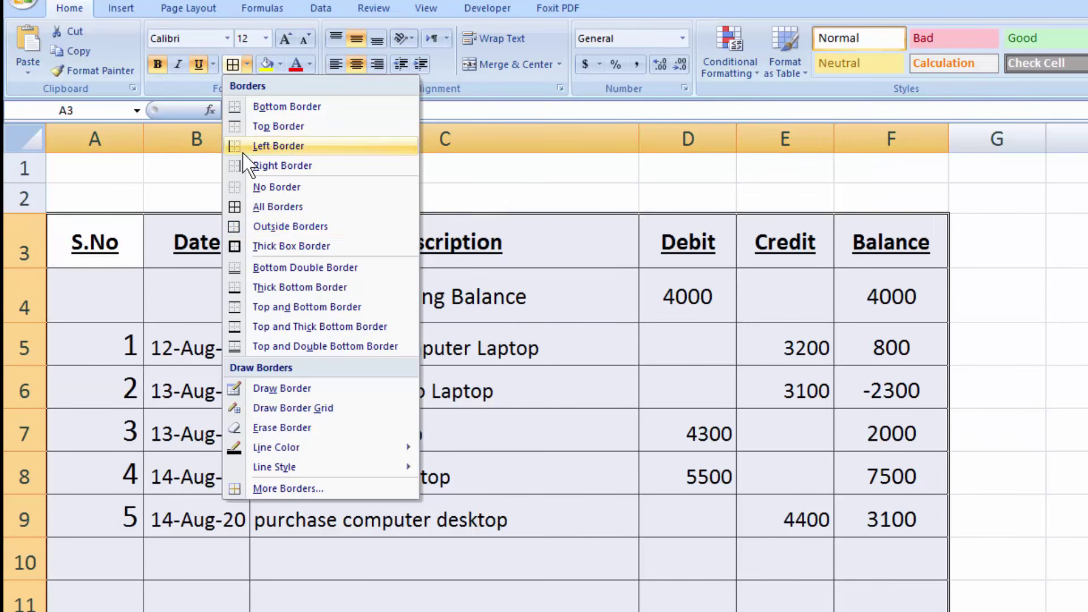
{"action": "left_click", "coordinate": [236, 245]}
Fill the header row cells A3:F3 with the standard dark blue color
{"action": "left_click_drag", "start_coordinate": [102, 243], "coordinate": [853, 253]}
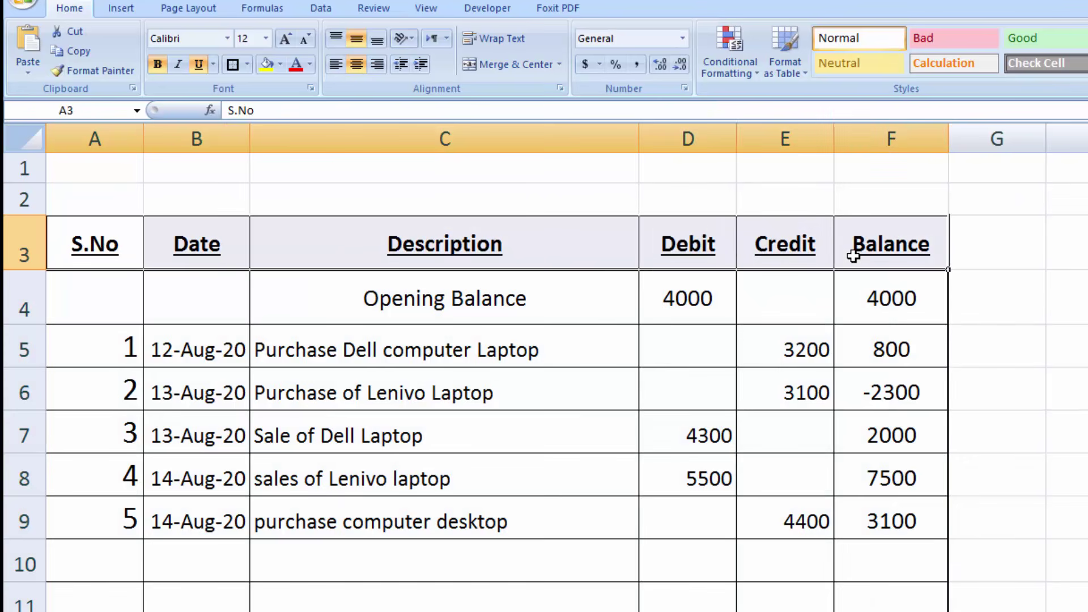
{"action": "left_click", "coordinate": [280, 64]}
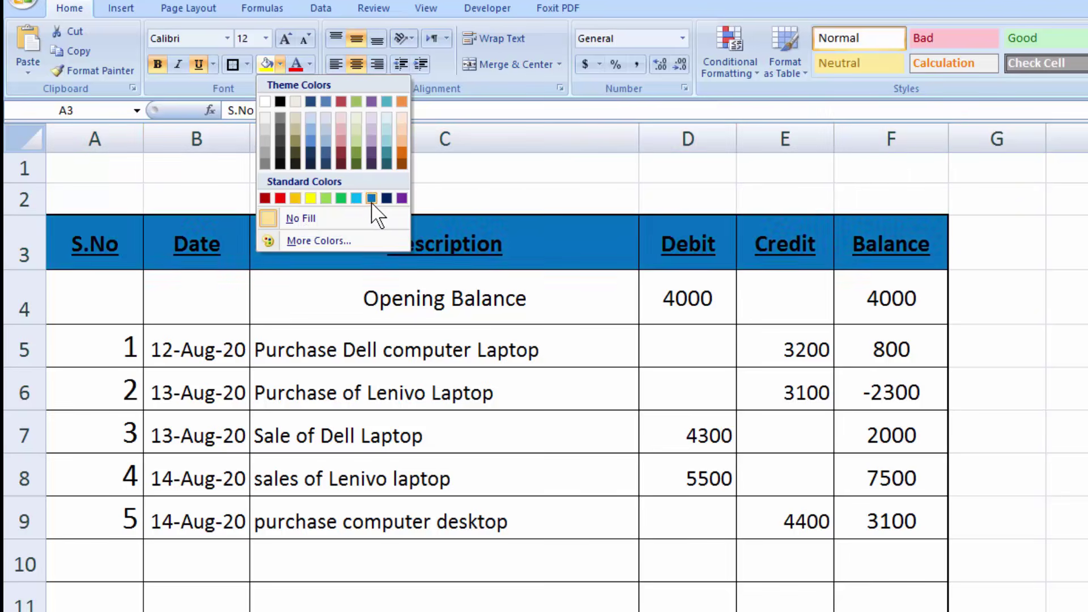
{"action": "left_click", "coordinate": [386, 198]}
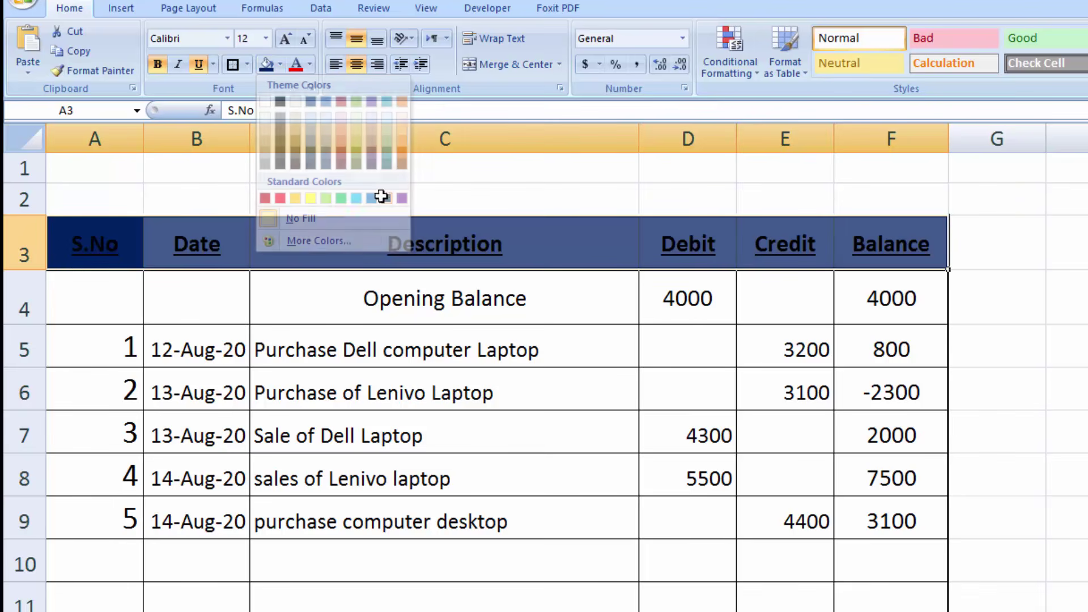
Make the header row text in A3:F3 white and increase its font size to 14
{"action": "left_click", "coordinate": [310, 64]}
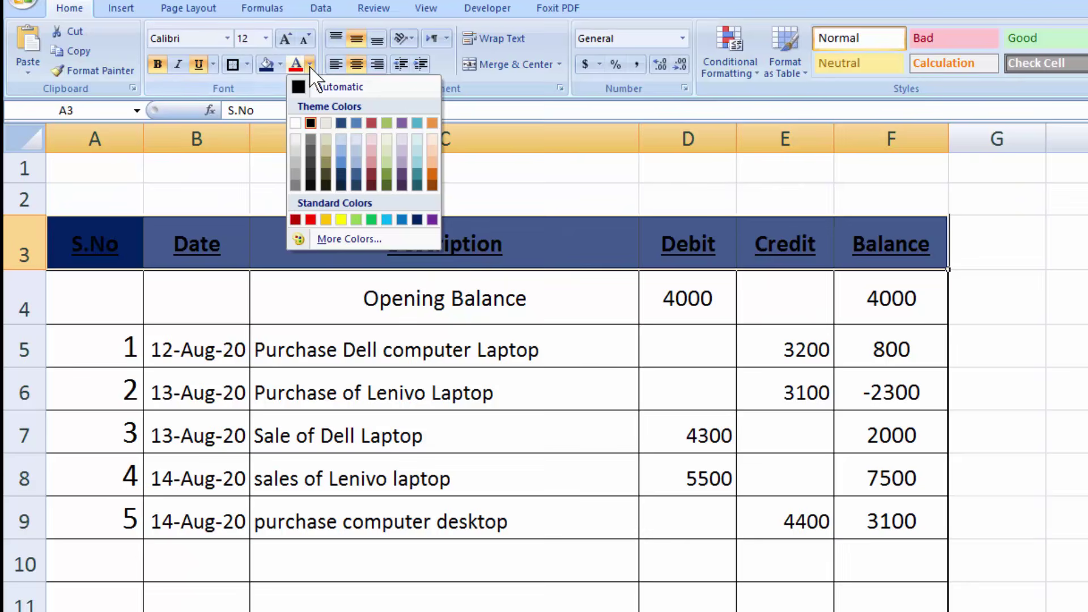
{"action": "left_click", "coordinate": [295, 123]}
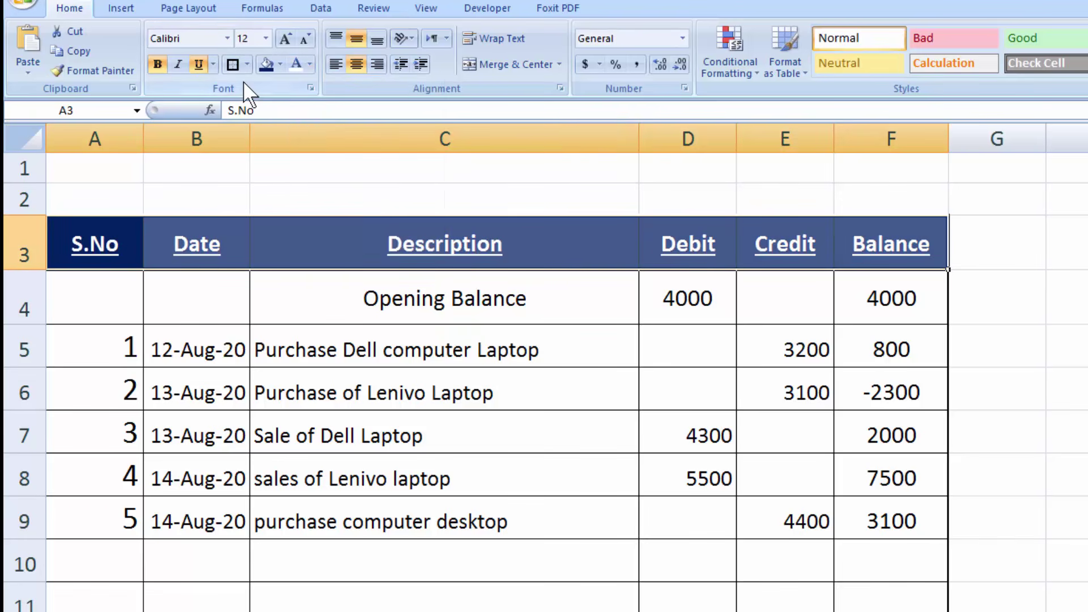
{"action": "left_click", "coordinate": [281, 46]}
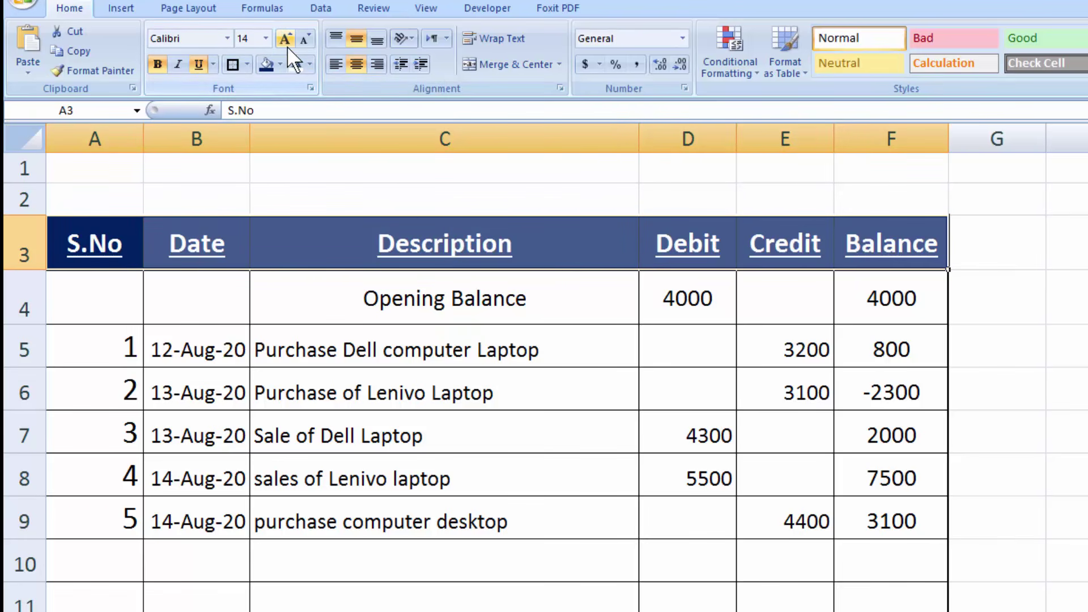
{"action": "left_click", "coordinate": [847, 371]}
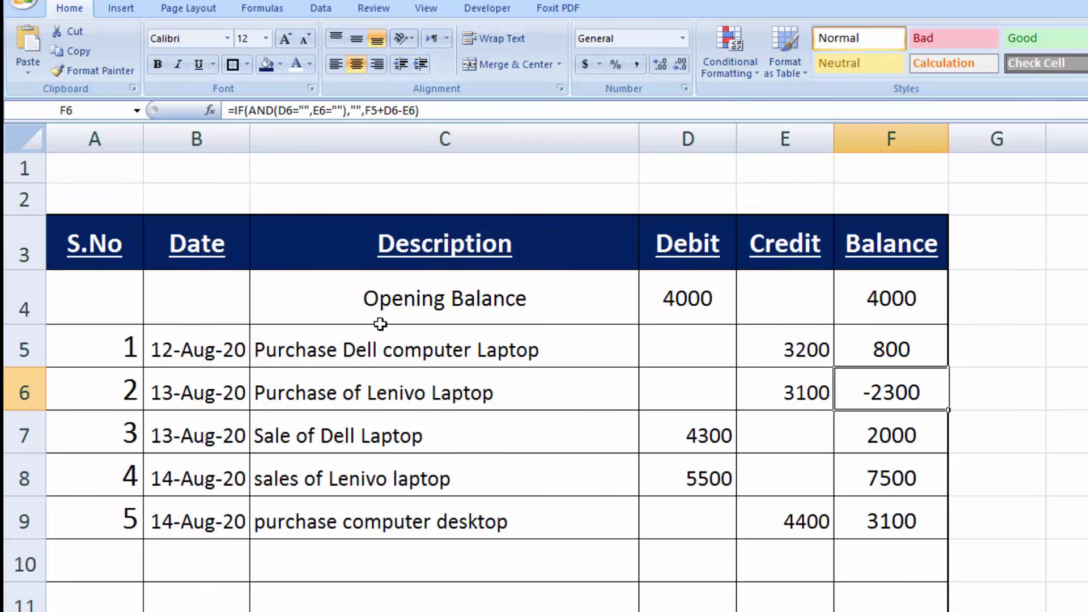
Remove all borders from the surplus empty rows in columns A to F, from row 13 down
{"action": "scroll", "coordinate": [751, 367], "scroll_direction": "down", "scroll_amount": 4}
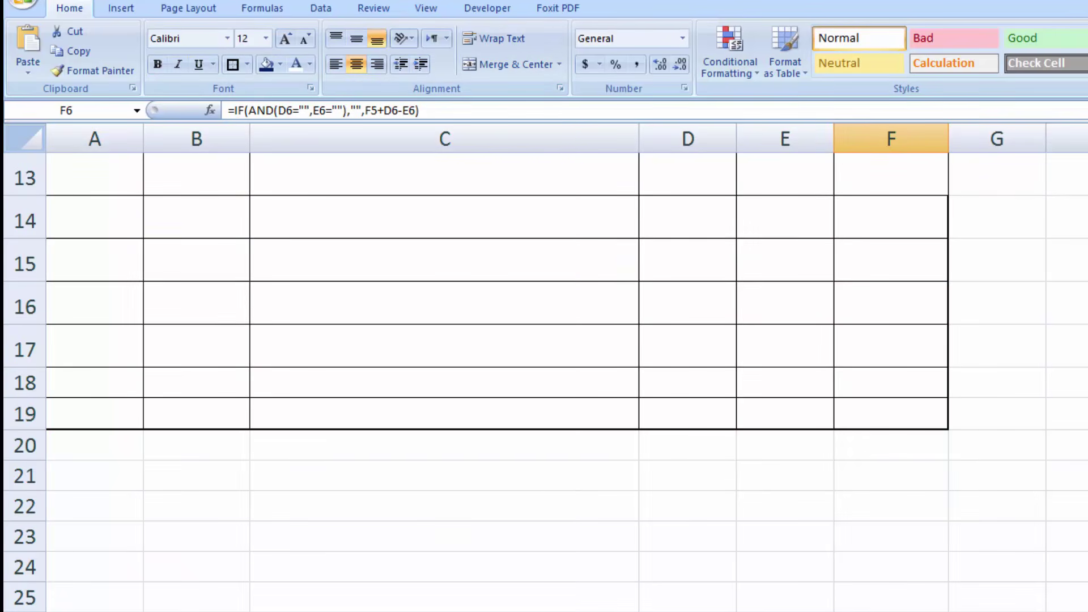
{"action": "scroll", "coordinate": [330, 338], "scroll_direction": "up", "scroll_amount": 2}
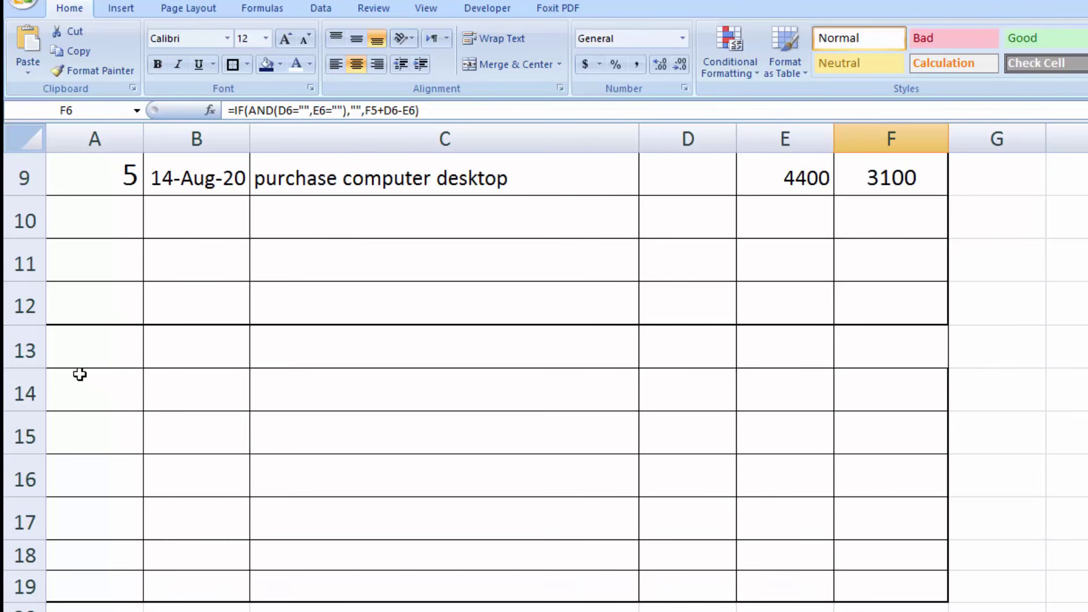
{"action": "left_click_drag", "start_coordinate": [80, 367], "coordinate": [912, 604]}
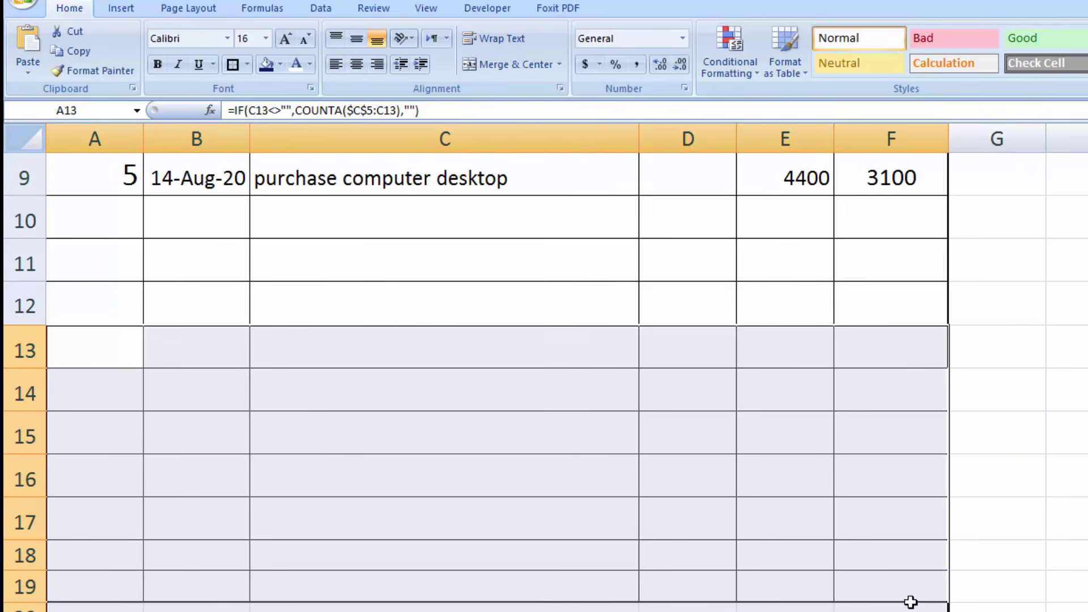
{"action": "left_click", "coordinate": [247, 67]}
{"action": "left_click", "coordinate": [278, 188]}
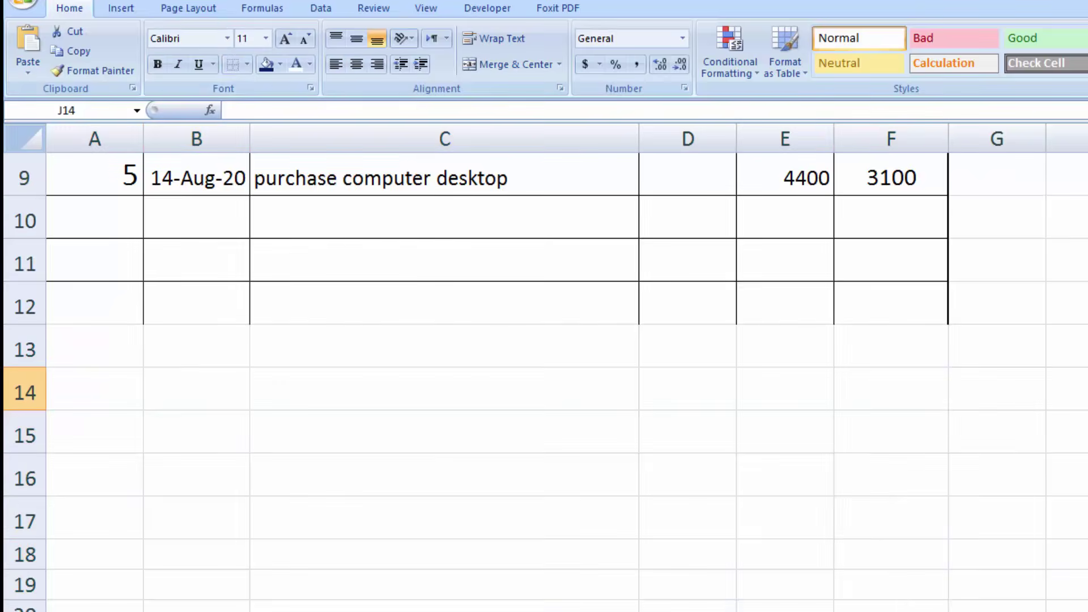
Reapply All Borders and a Thick Box Border to the ledger range A3:F12
{"action": "scroll", "coordinate": [544, 380], "scroll_direction": "up", "scroll_amount": 3}
{"action": "left_click_drag", "start_coordinate": [94, 243], "coordinate": [867, 491]}
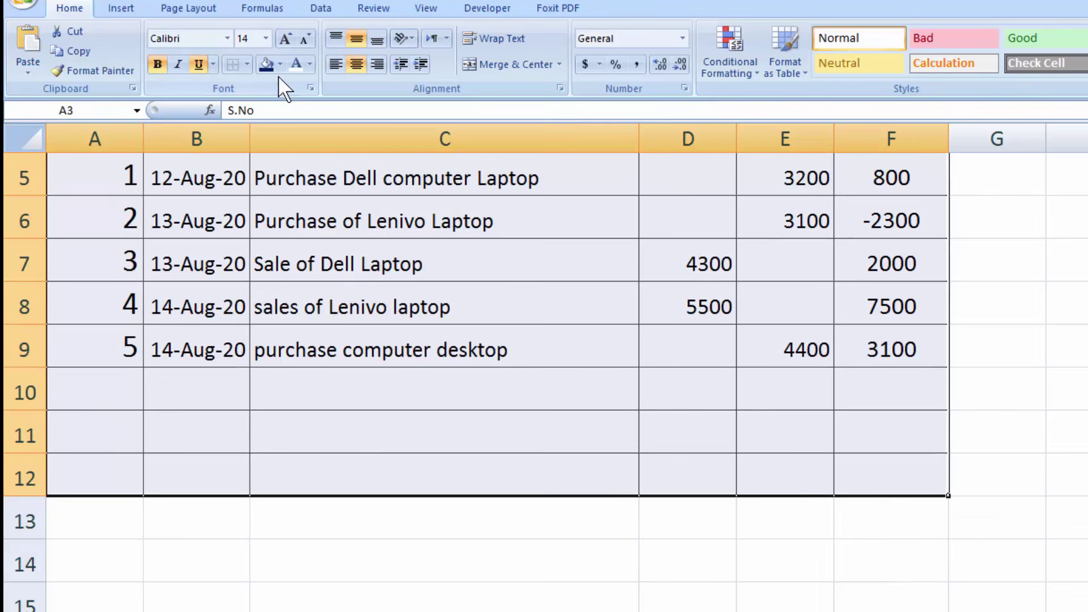
{"action": "left_click", "coordinate": [247, 63]}
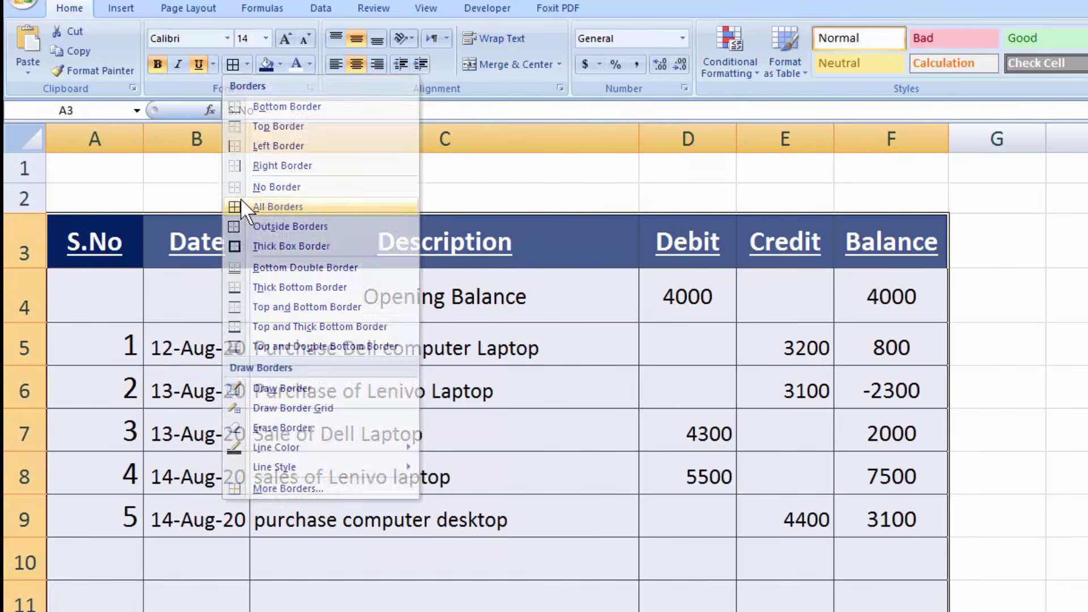
{"action": "left_click", "coordinate": [247, 63]}
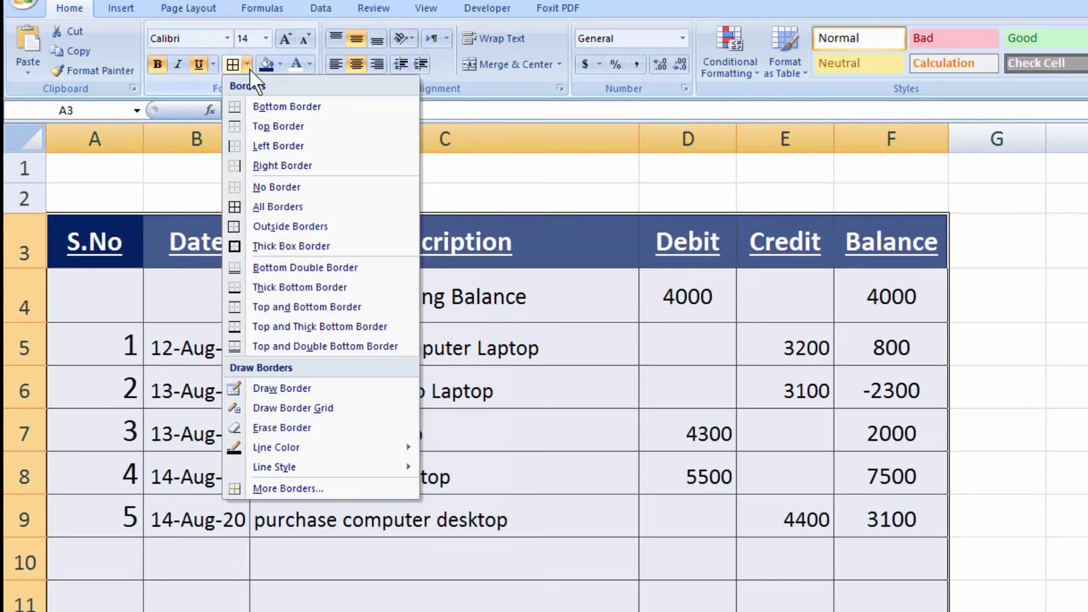
{"action": "left_click", "coordinate": [241, 246]}
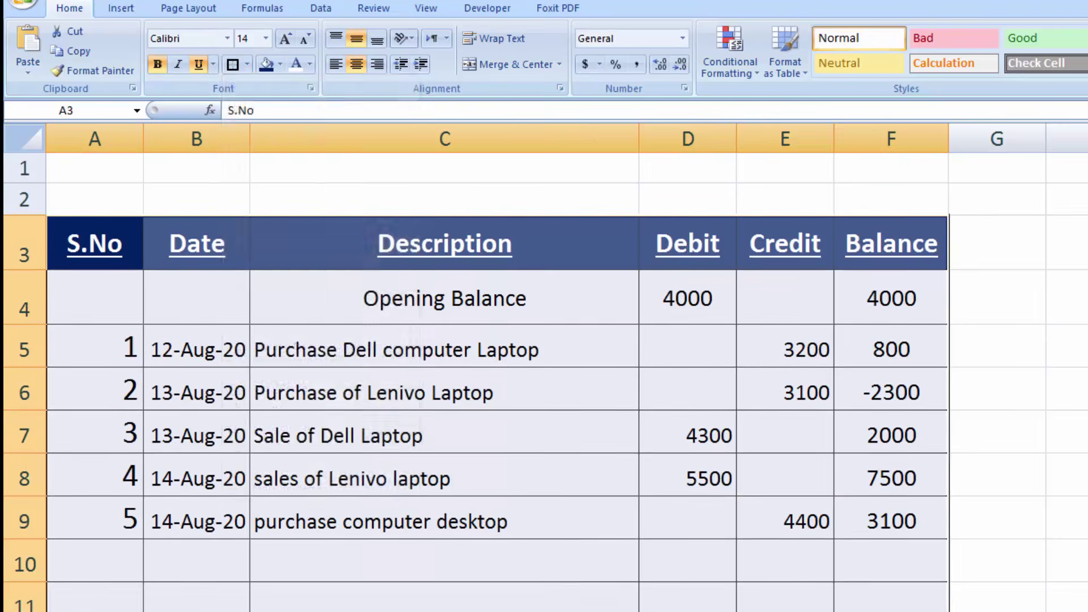
{"action": "left_click", "coordinate": [1057, 437]}
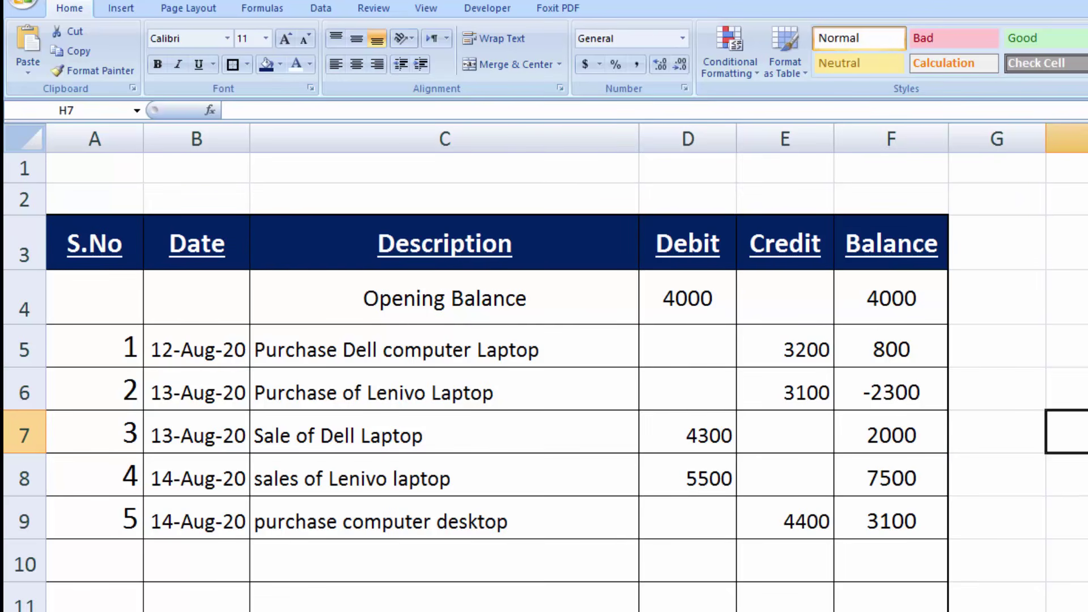
Total the Debit column in D12 with =SUM(D7:D11) and the Credit column in E12 with =SUM(E9:E11)
{"action": "left_click", "coordinate": [687, 611]}
{"action": "key", "text": "alt+equal"}
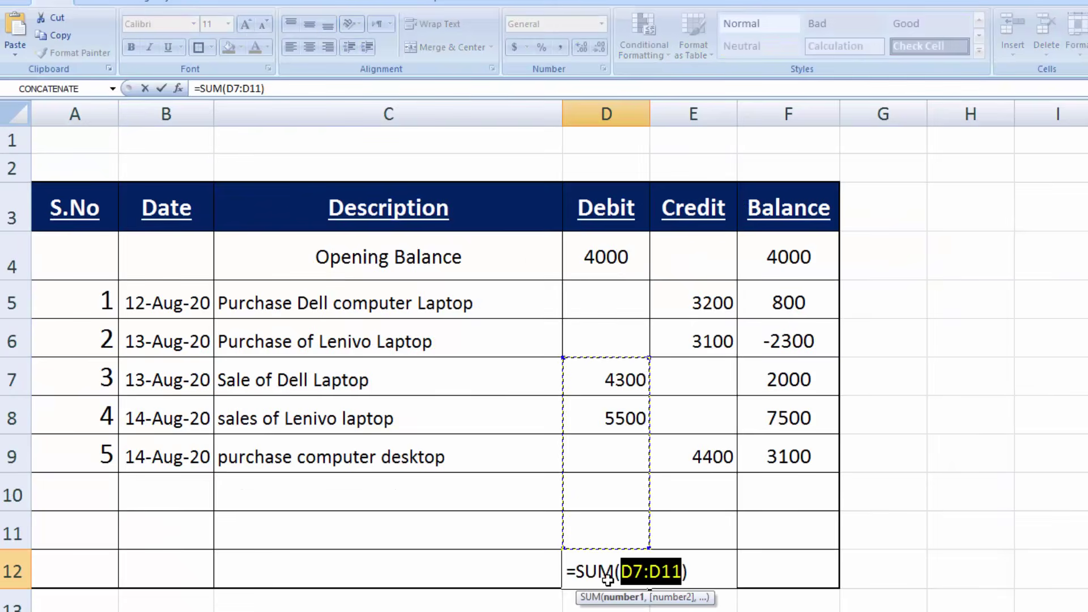
{"action": "key", "text": "Return"}
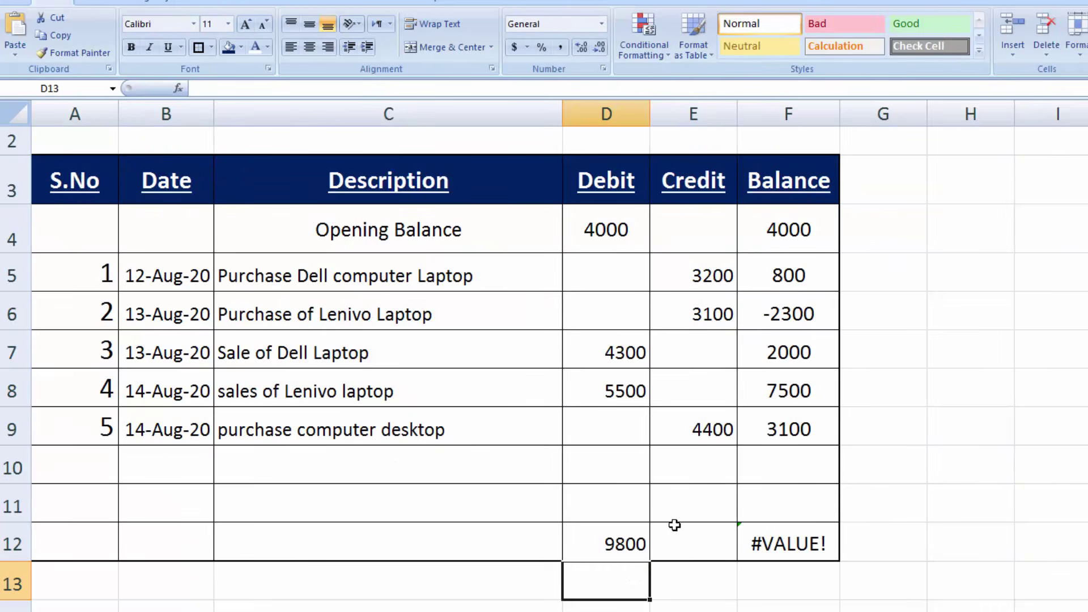
{"action": "left_click", "coordinate": [713, 535]}
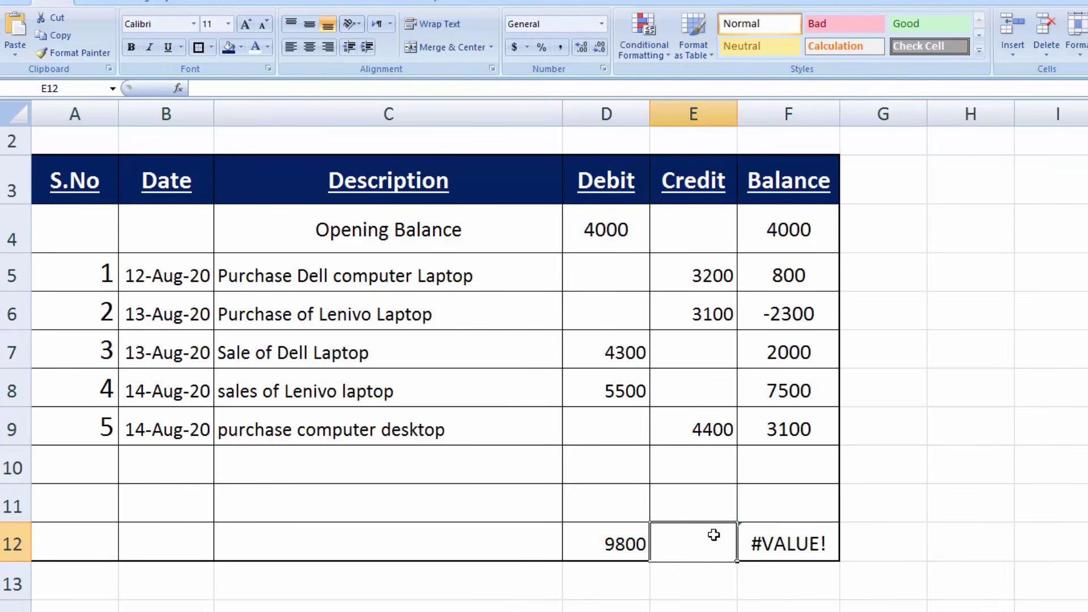
{"action": "key", "text": "alt+equal"}
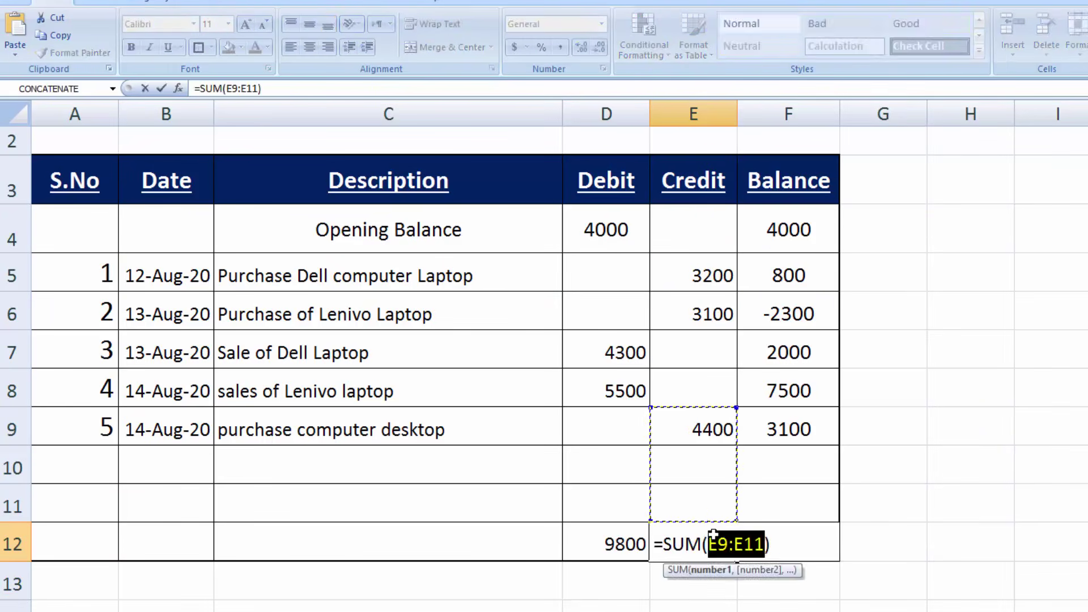
{"action": "key", "text": "Return"}
Replace the formula in F12 with =D12-E12 and label the row Total Amount in C12
{"action": "left_click", "coordinate": [776, 550]}
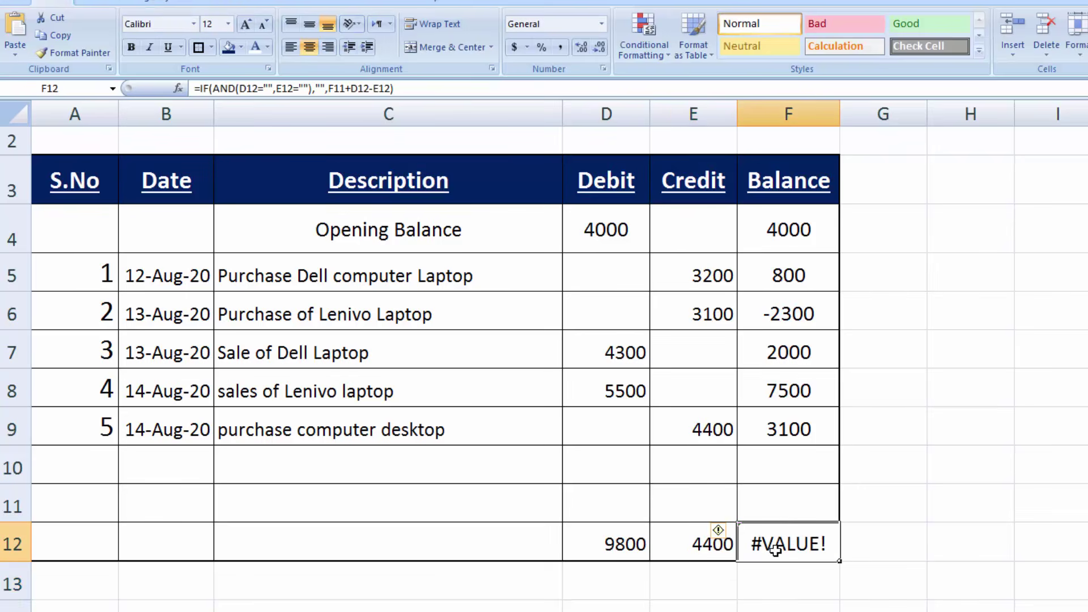
{"action": "type", "text": "="}
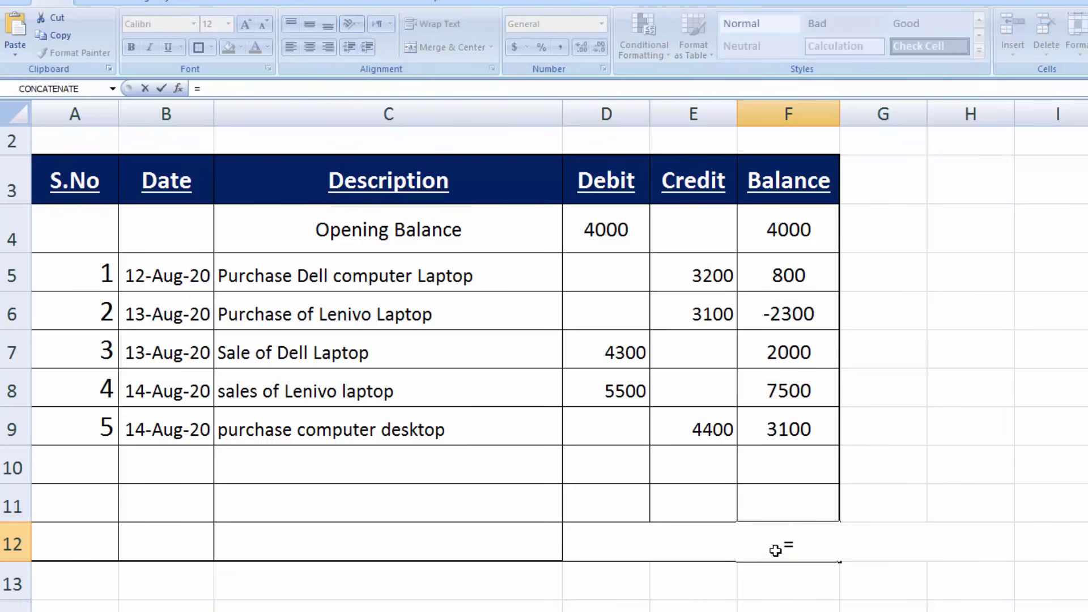
{"action": "key", "text": "Left"}
{"action": "key", "text": "Left"}
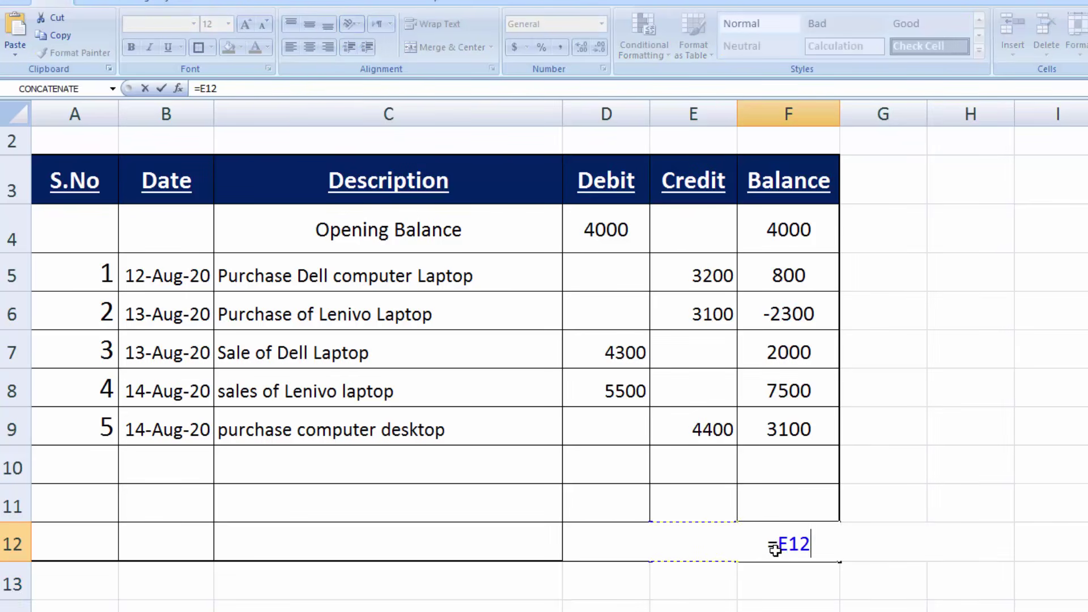
{"action": "type", "text": "-"}
{"action": "key", "text": "Left"}
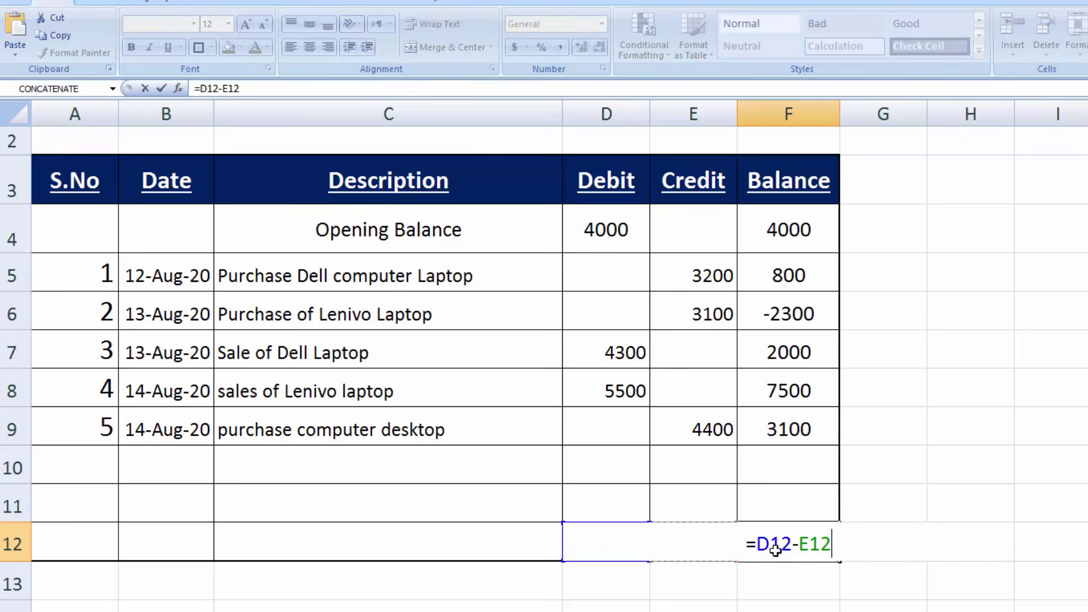
{"action": "key", "text": "Return"}
{"action": "left_click", "coordinate": [1013, 538]}
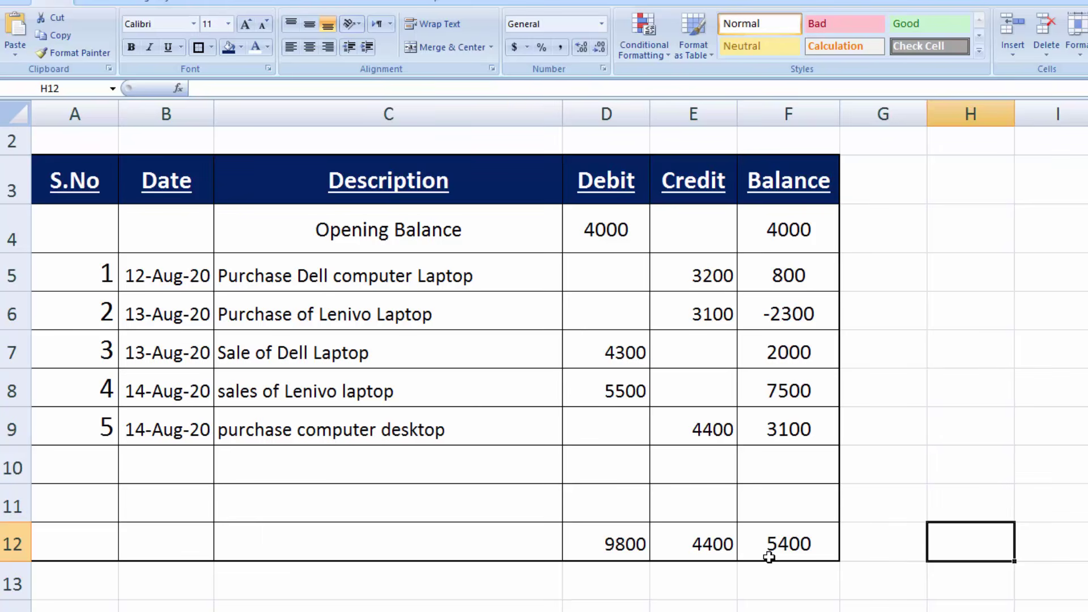
{"action": "left_click", "coordinate": [264, 551]}
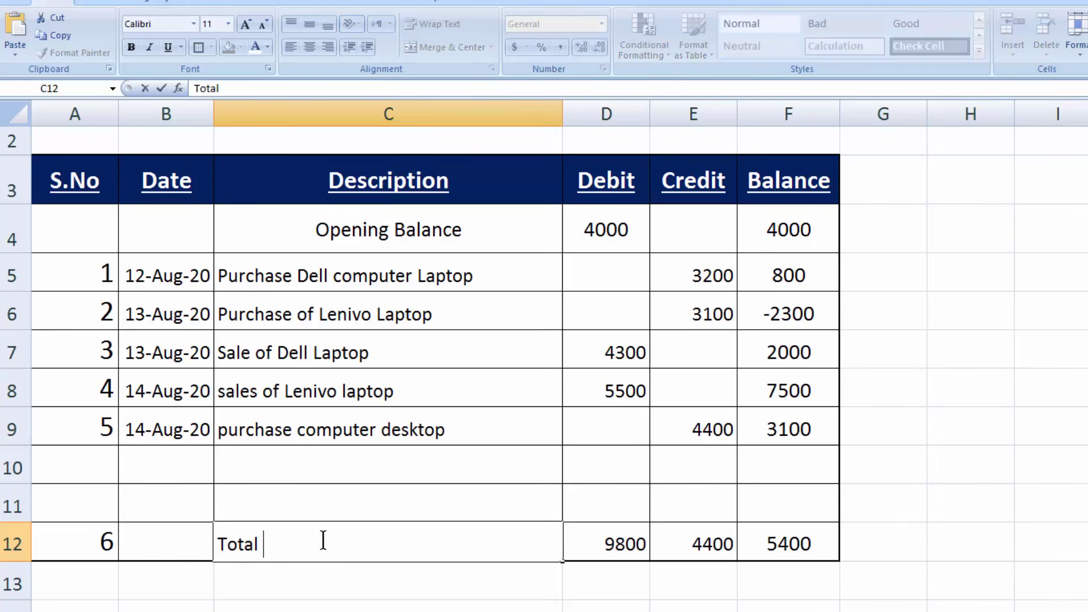
{"action": "type", "text": "Amount"}
Merge and center cells B1:D1 above the ledger and enter the enlarged title Cash Flow Statement
{"action": "left_click", "coordinate": [218, 142]}
{"action": "scroll", "coordinate": [214, 141], "scroll_direction": "up", "scroll_amount": 1}
{"action": "left_click_drag", "start_coordinate": [195, 145], "coordinate": [565, 138]}
{"action": "left_click", "coordinate": [429, 42]}
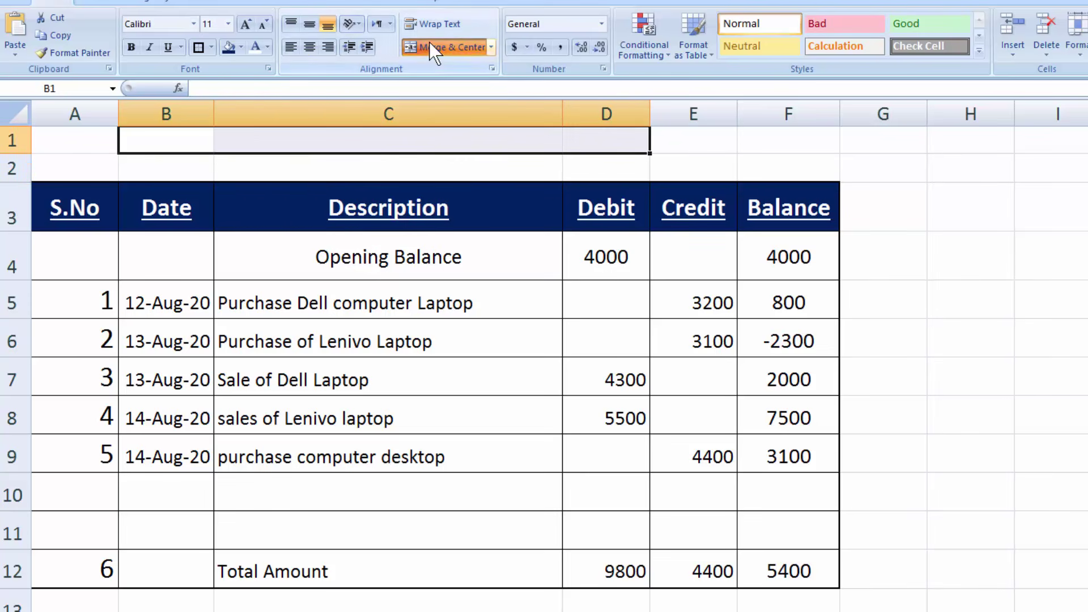
{"action": "type", "text": "Cash Flow S"}
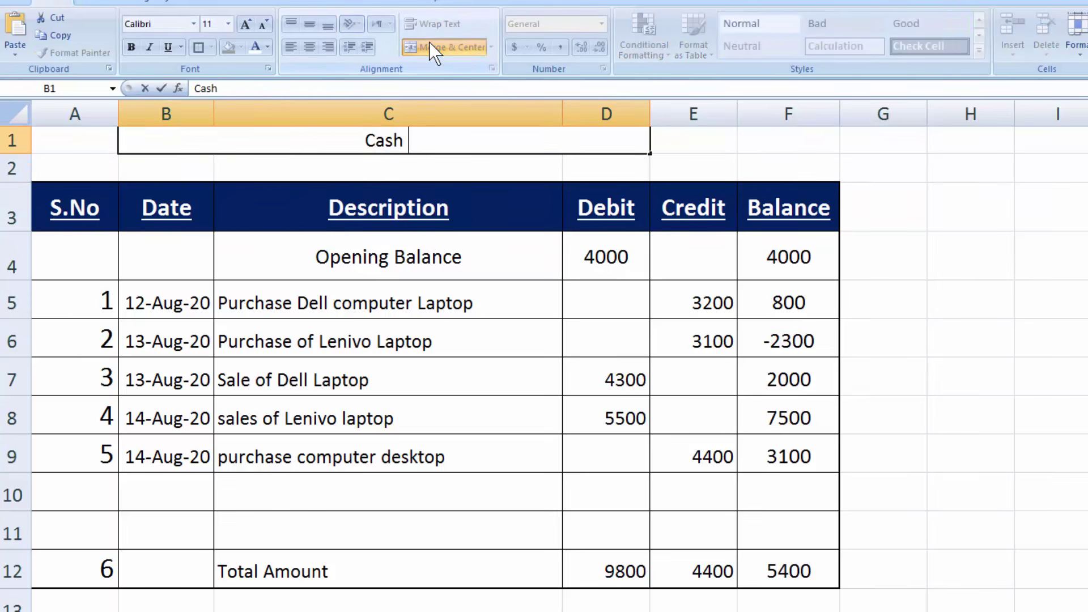
{"action": "type", "text": "tatement"}
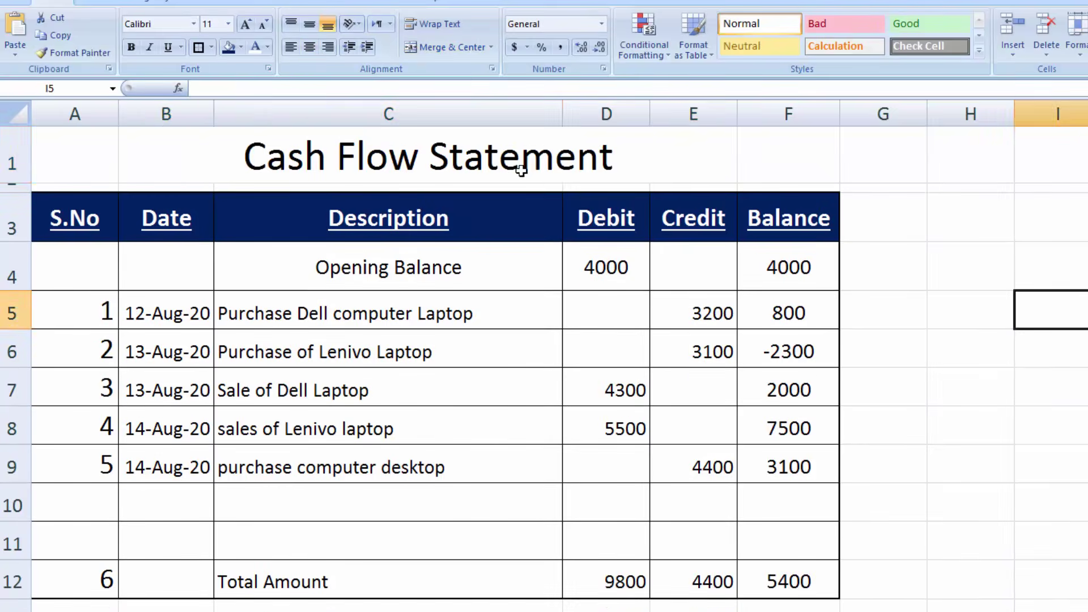
Make the Cash Flow Statement title in row 1 bold
{"action": "left_click", "coordinate": [427, 156]}
{"action": "key", "text": "ctrl+b"}
{"action": "left_click", "coordinate": [1006, 352]}
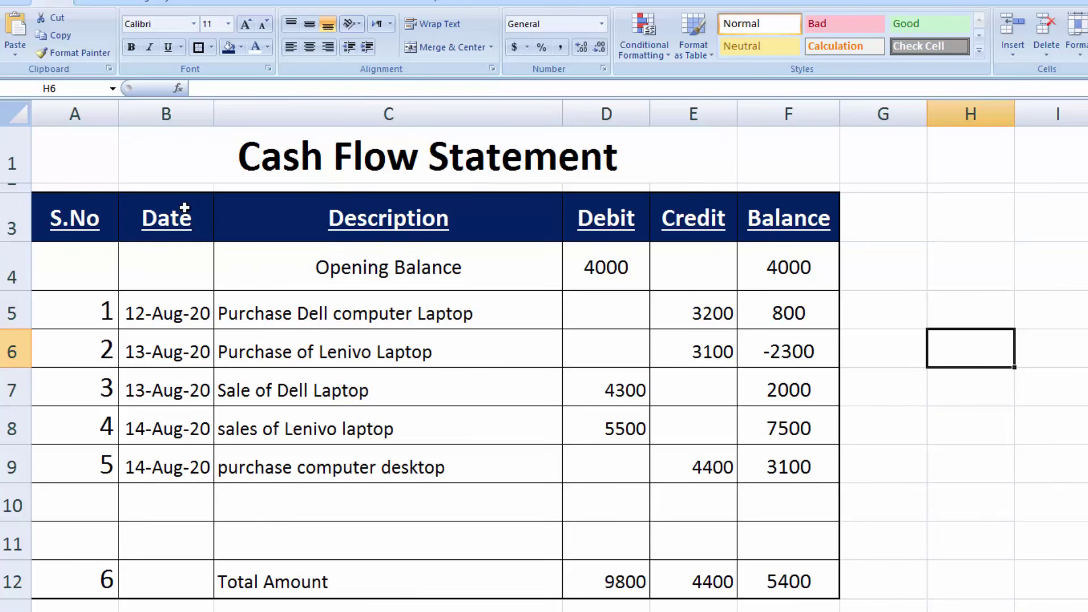
Fill the header row A3:F3 with the standard orange color and make its text black
{"action": "left_click_drag", "start_coordinate": [97, 213], "coordinate": [766, 233]}
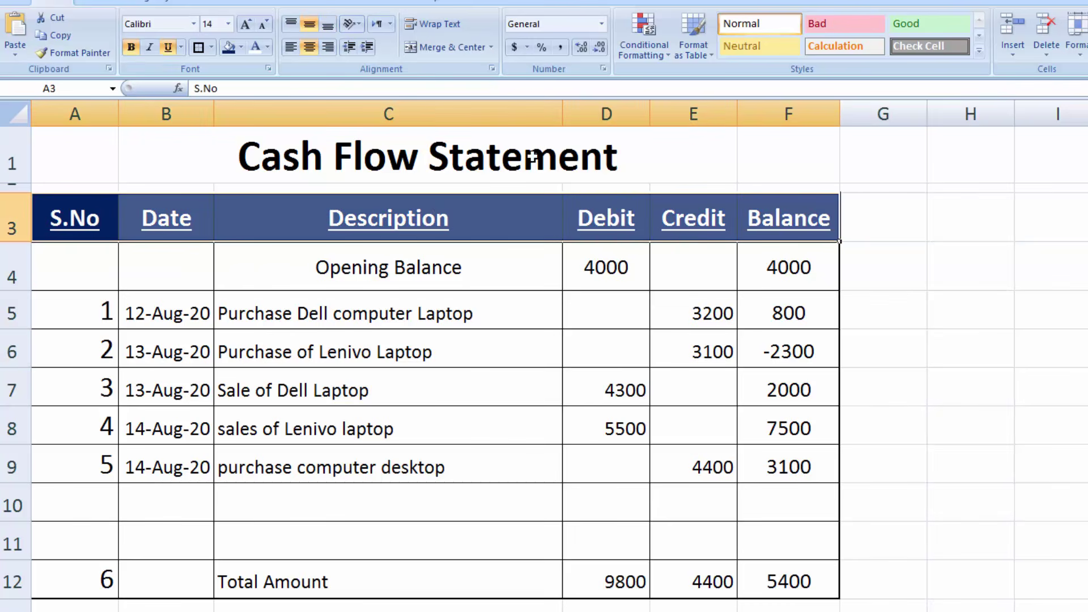
{"action": "left_click", "coordinate": [243, 49]}
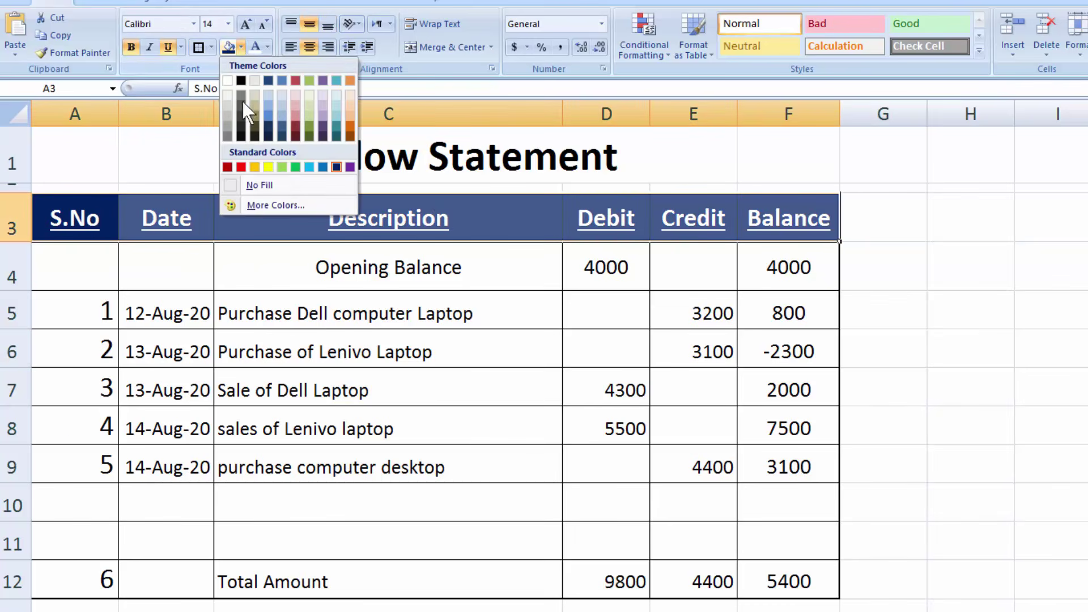
{"action": "left_click", "coordinate": [254, 166]}
{"action": "left_click", "coordinate": [1058, 364]}
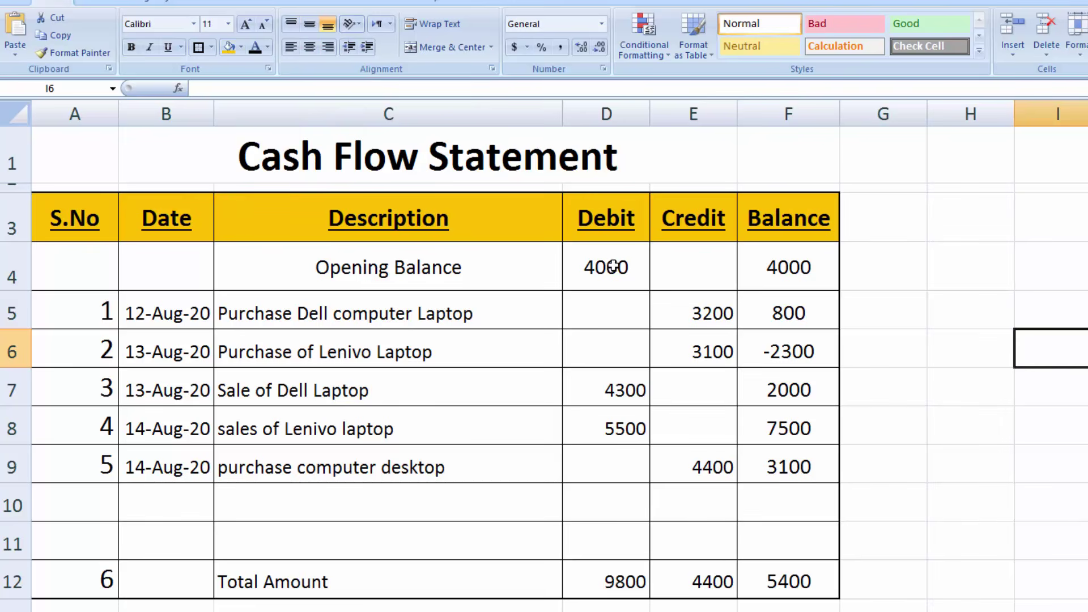
Format the amounts in D4:F12 with the Comma style and no decimal places
{"action": "left_click_drag", "start_coordinate": [611, 263], "coordinate": [811, 569]}
{"action": "left_click", "coordinate": [561, 47]}
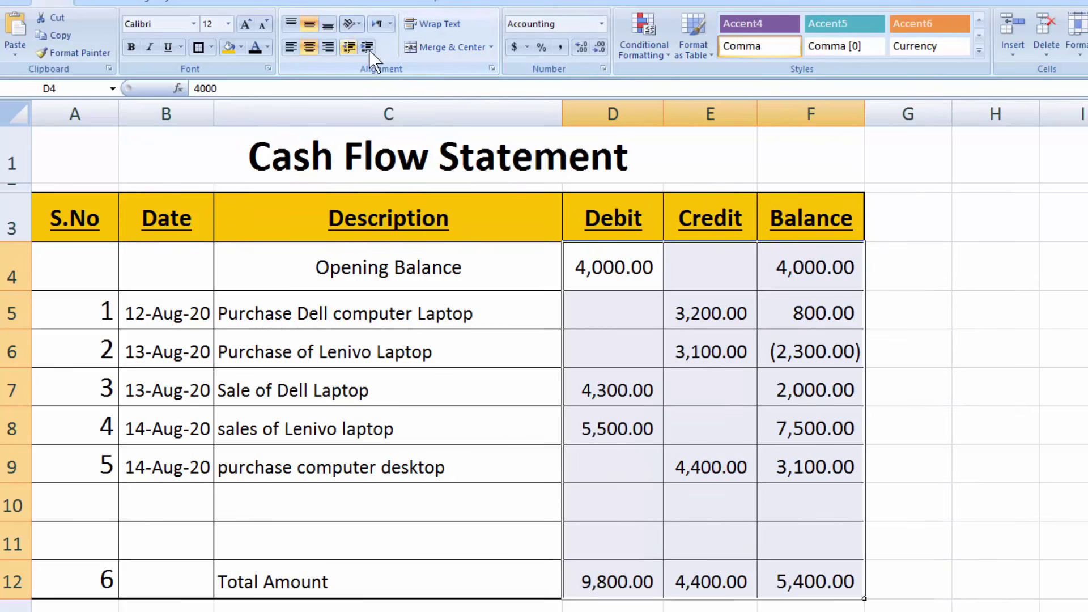
{"action": "left_click", "coordinate": [583, 50]}
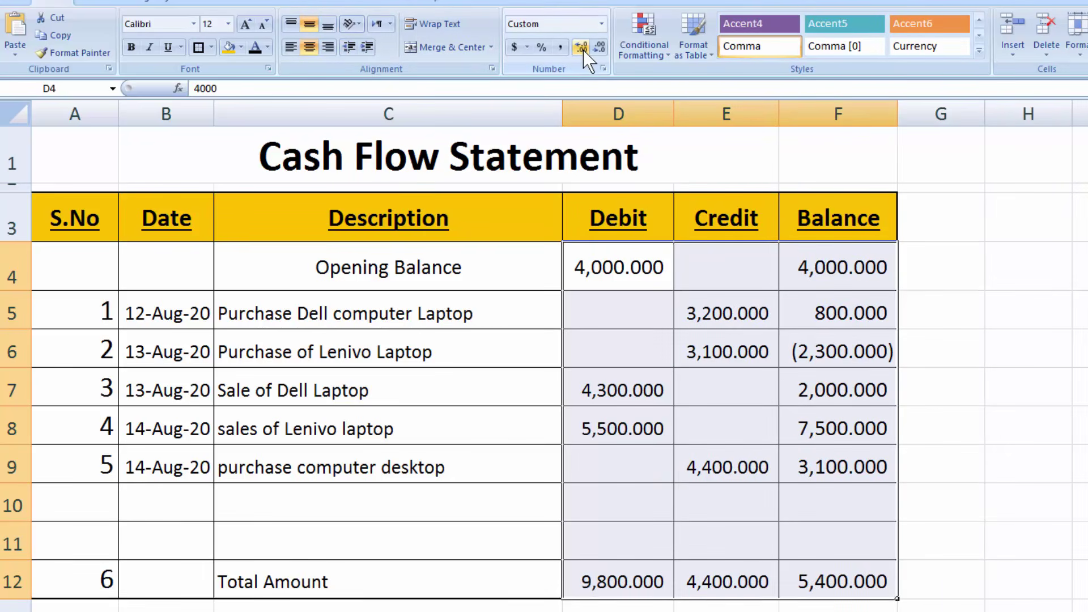
{"action": "left_click", "coordinate": [598, 50]}
{"action": "left_click", "coordinate": [598, 50]}
{"action": "left_click", "coordinate": [598, 50]}
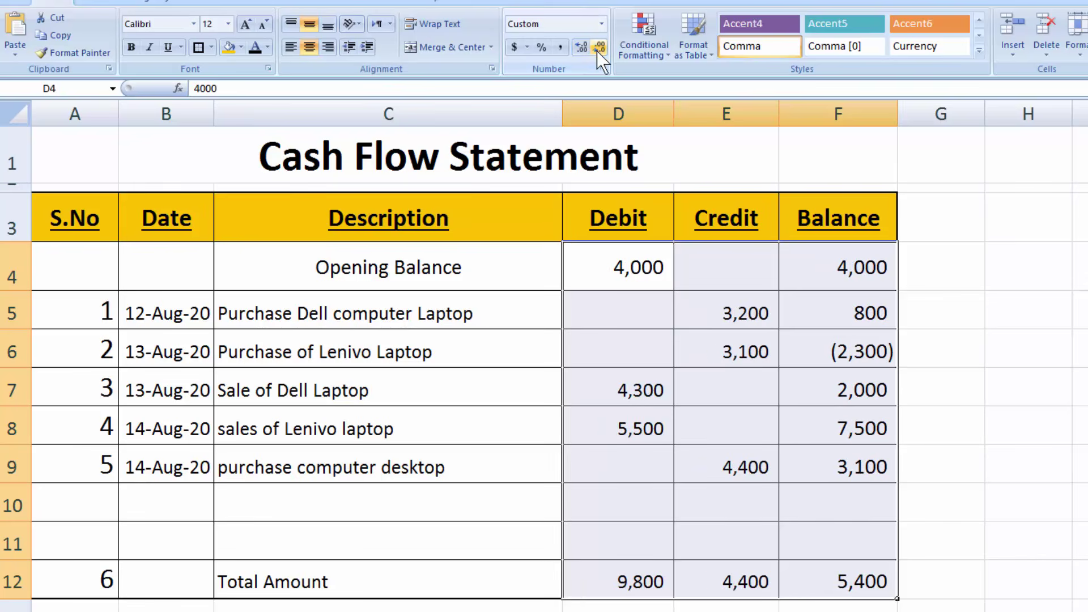
{"action": "left_click", "coordinate": [1051, 404]}
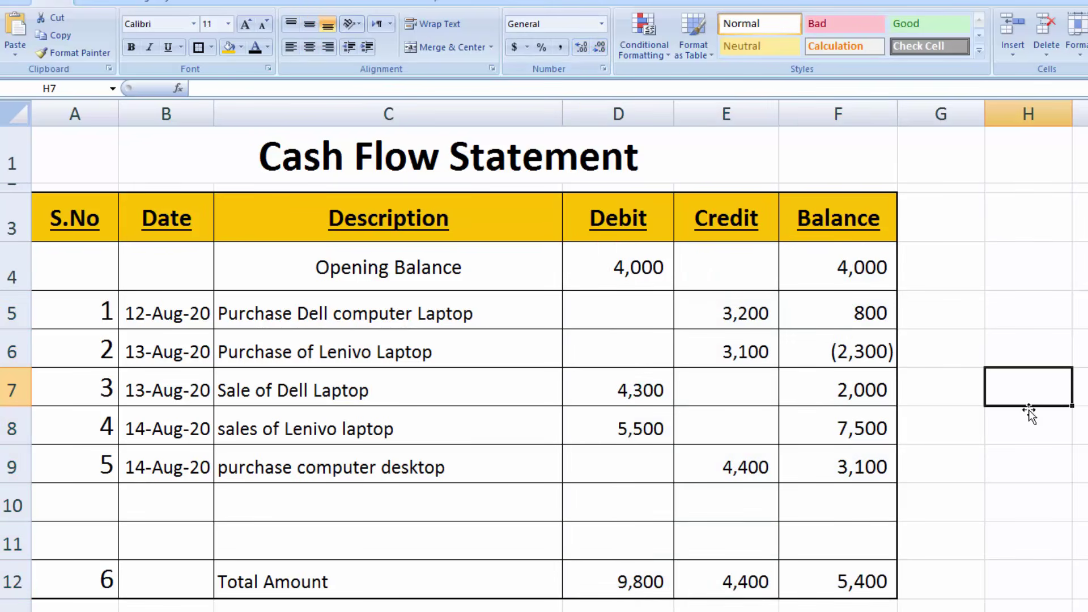
{"action": "left_click", "coordinate": [1030, 264]}
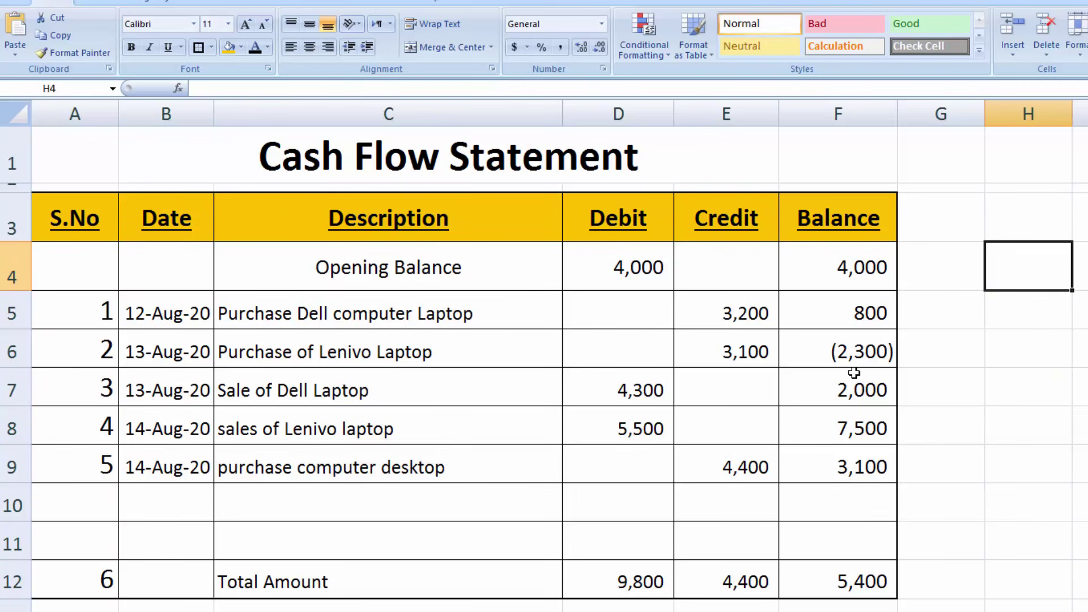
{"action": "left_click", "coordinate": [848, 322]}
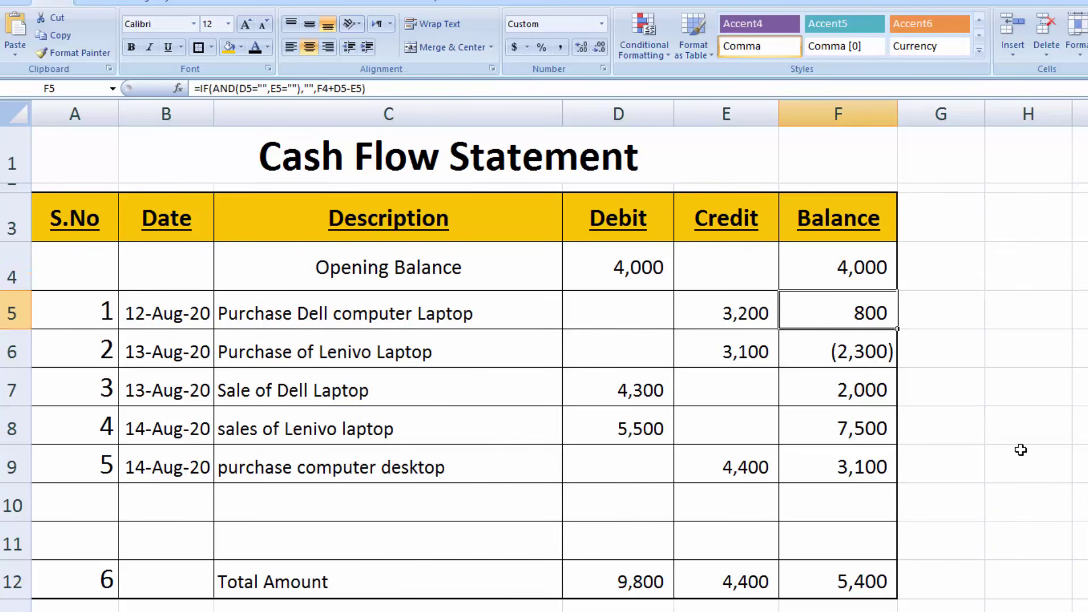
{"action": "left_click", "coordinate": [1029, 463]}
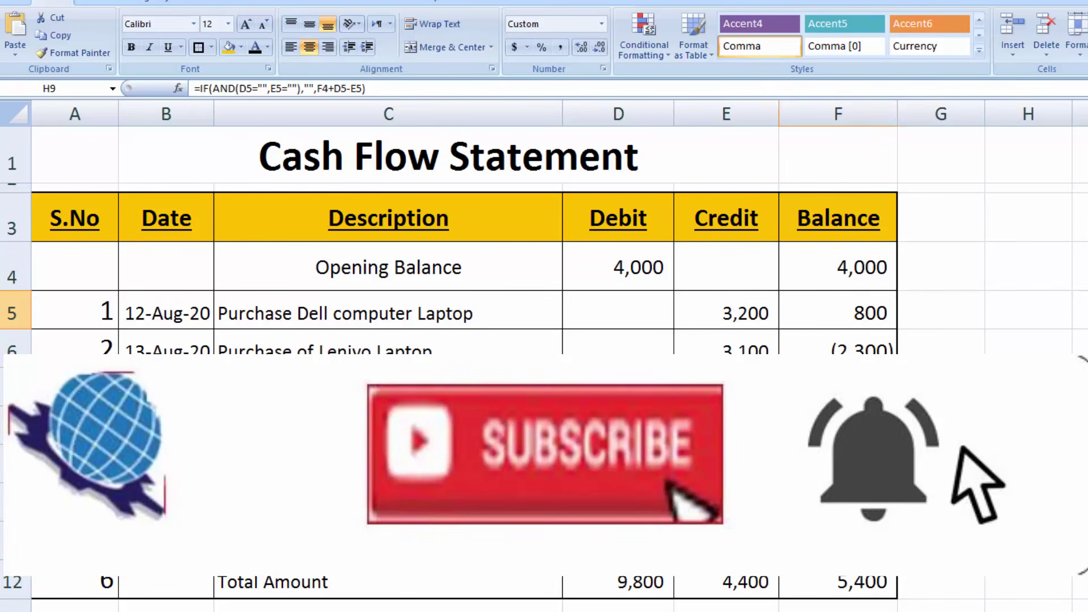